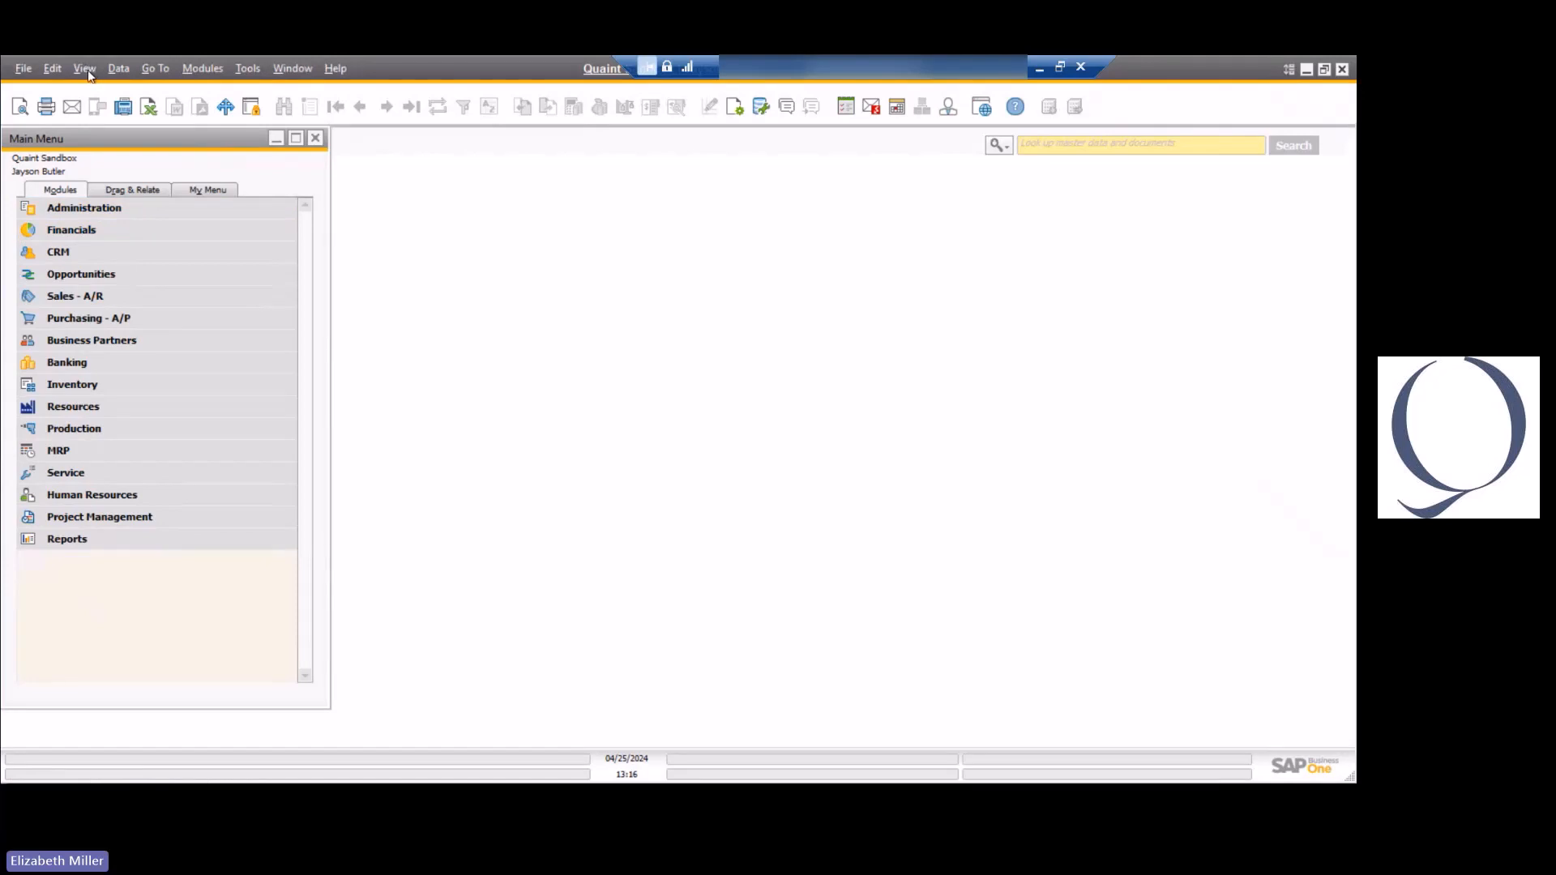
Check the System Information display option and show the first customer record in Business Partner Master Data.
{"action": "left_click", "coordinate": [87, 70]}
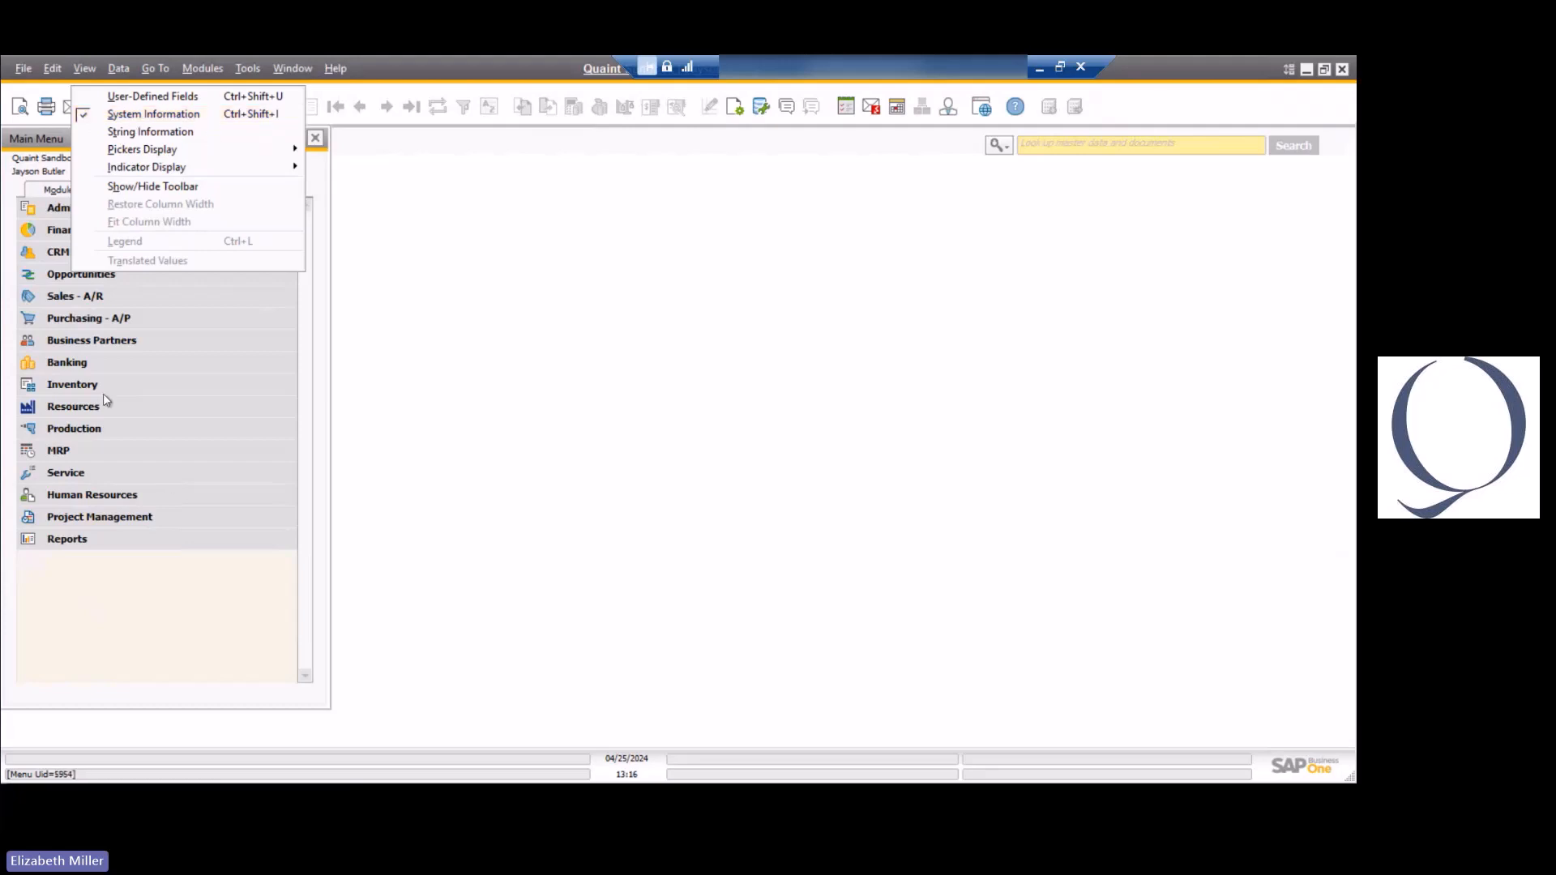
{"action": "left_click", "coordinate": [104, 348]}
{"action": "left_click", "coordinate": [141, 362]}
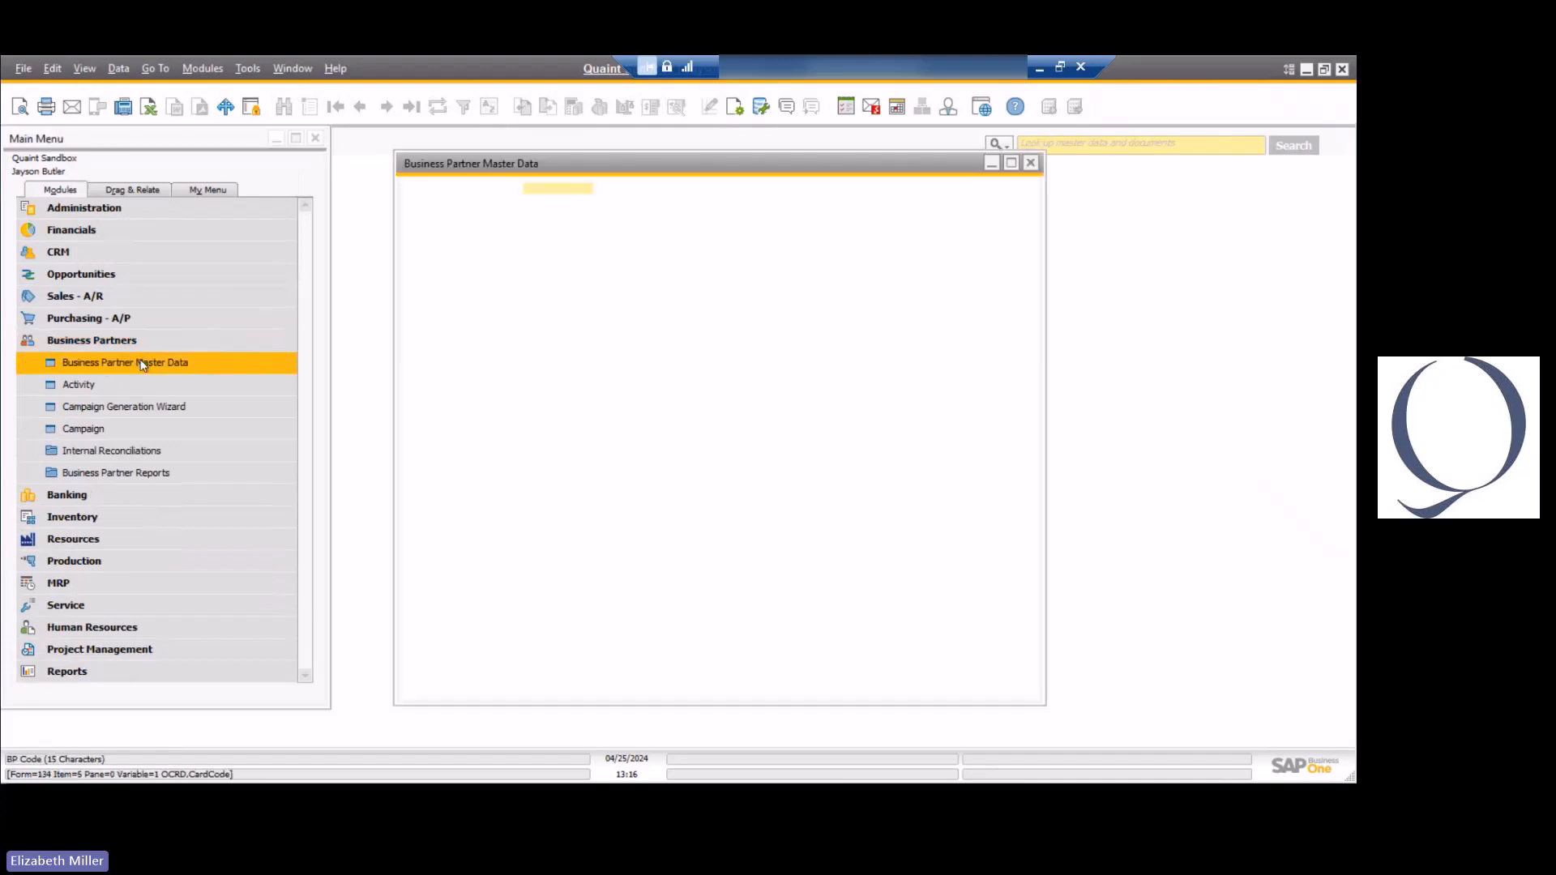
{"action": "left_click", "coordinate": [335, 107]}
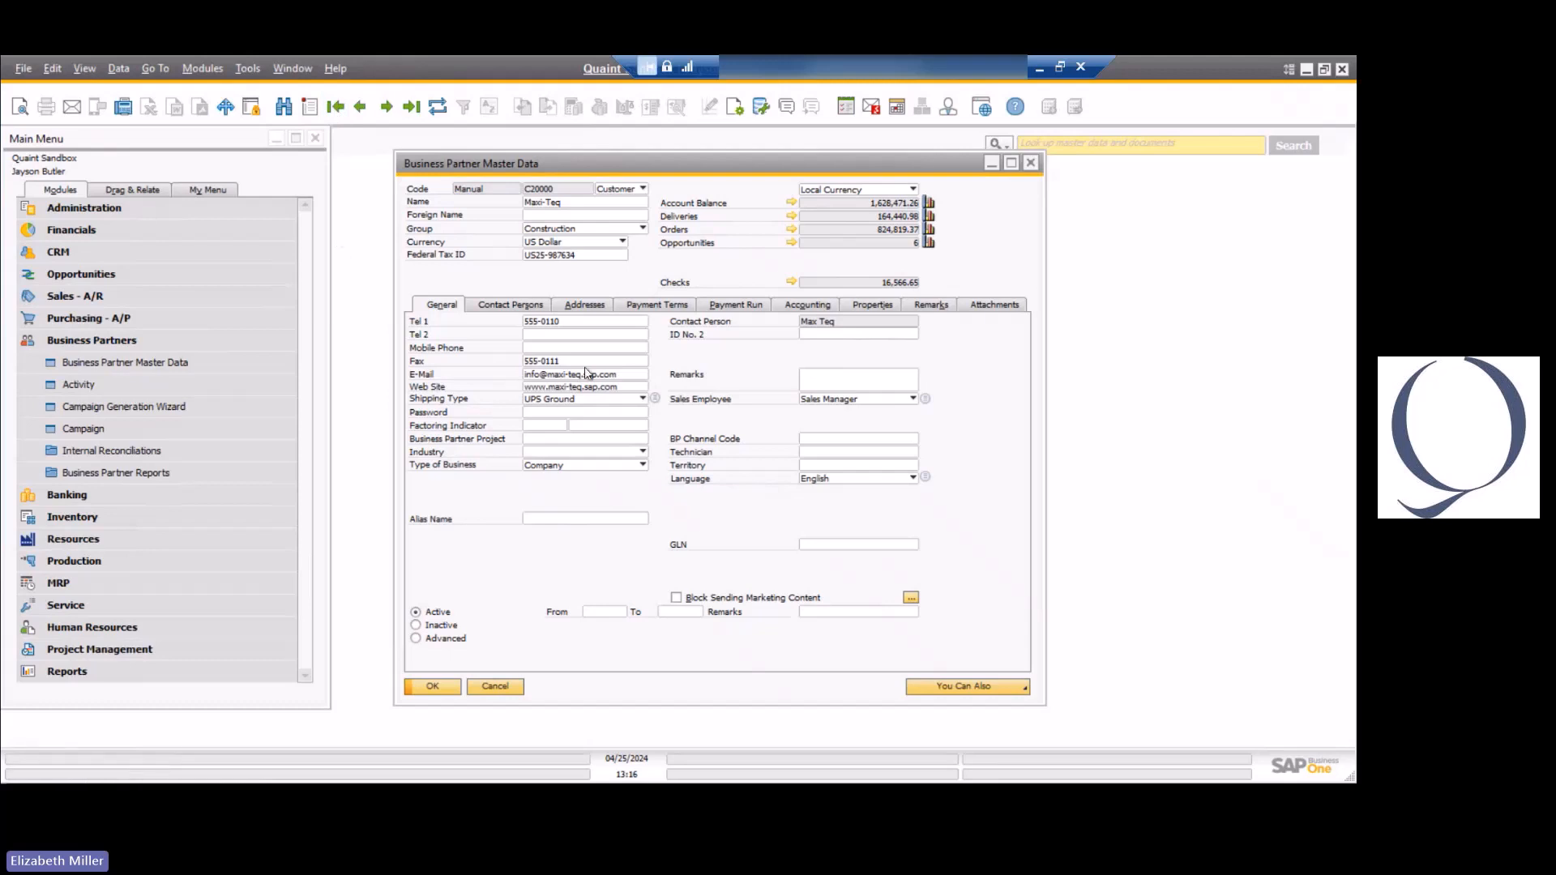
Inspect the table and field names behind the business partner's code, name, foreign name and ship-to address fields, and close the record.
{"action": "mouse_move", "coordinate": [546, 189]}
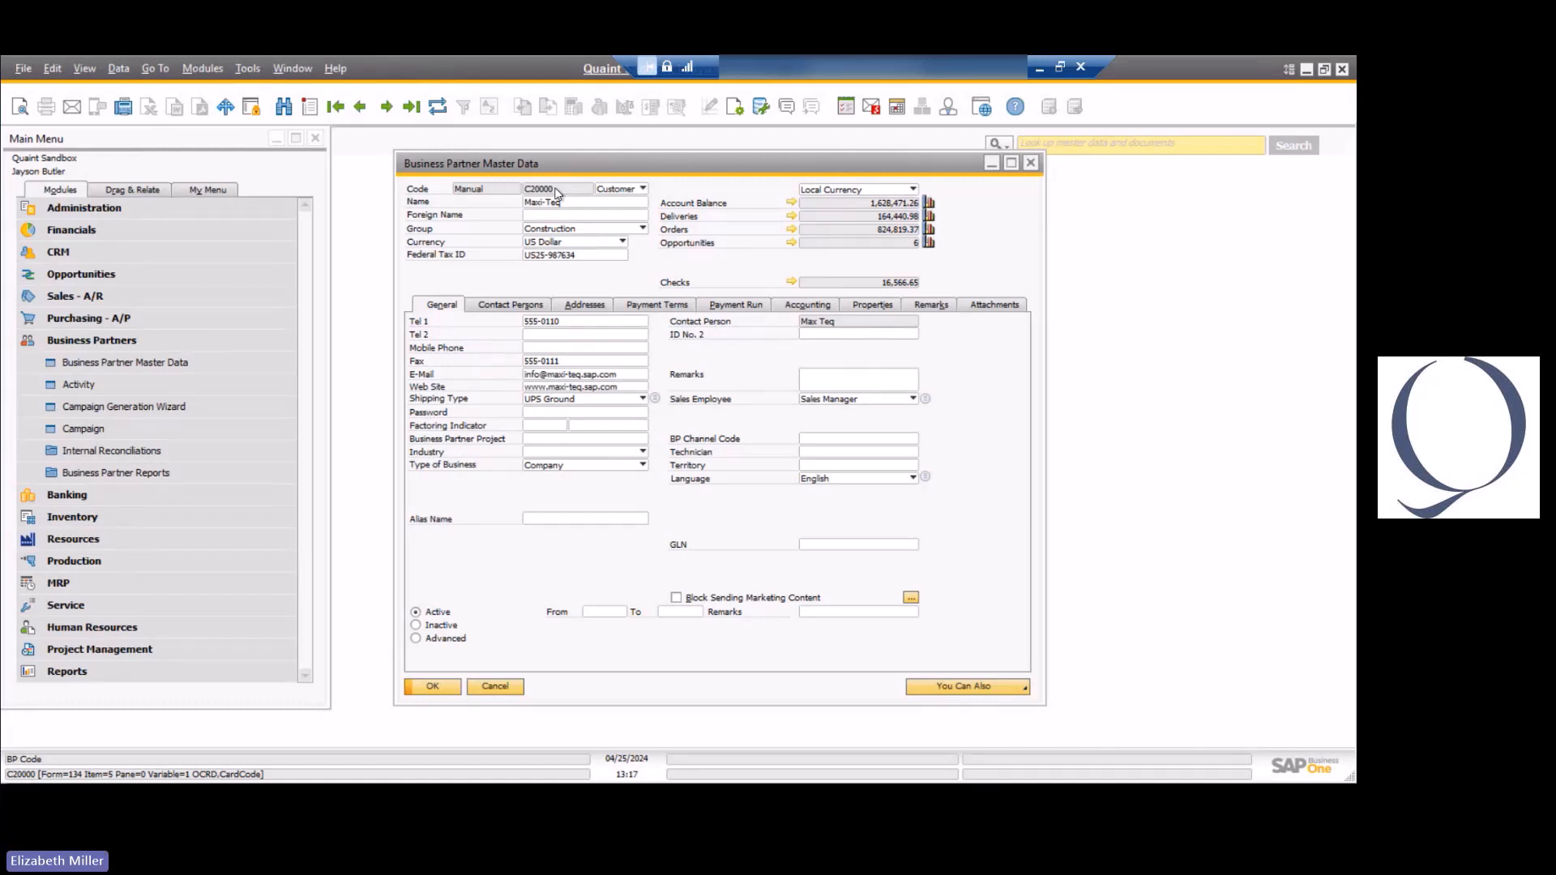
{"action": "left_click", "coordinate": [568, 206]}
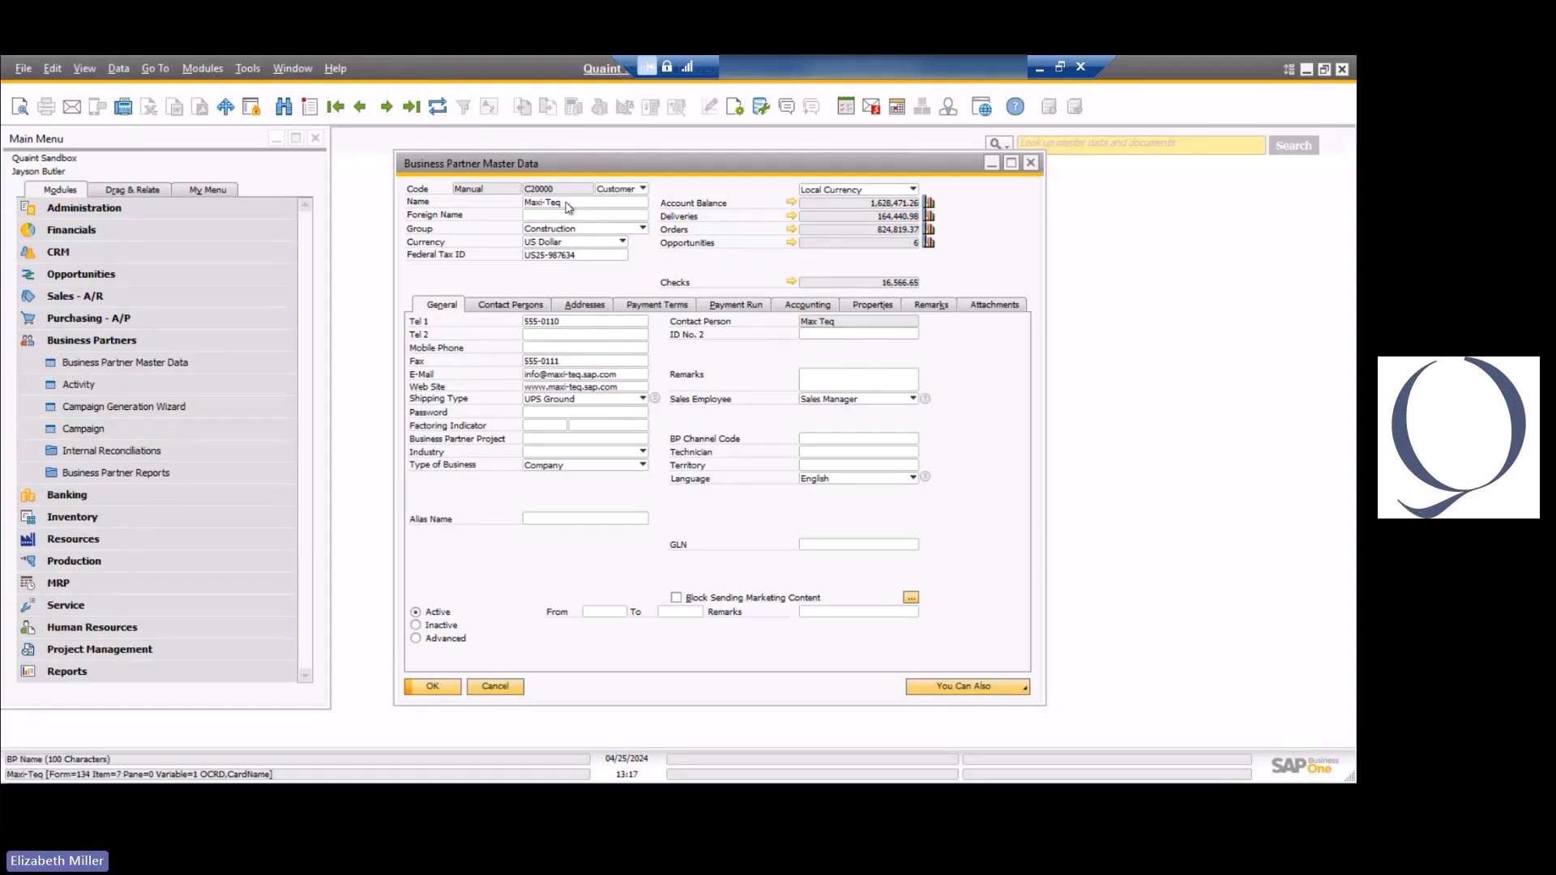
{"action": "left_click", "coordinate": [570, 215]}
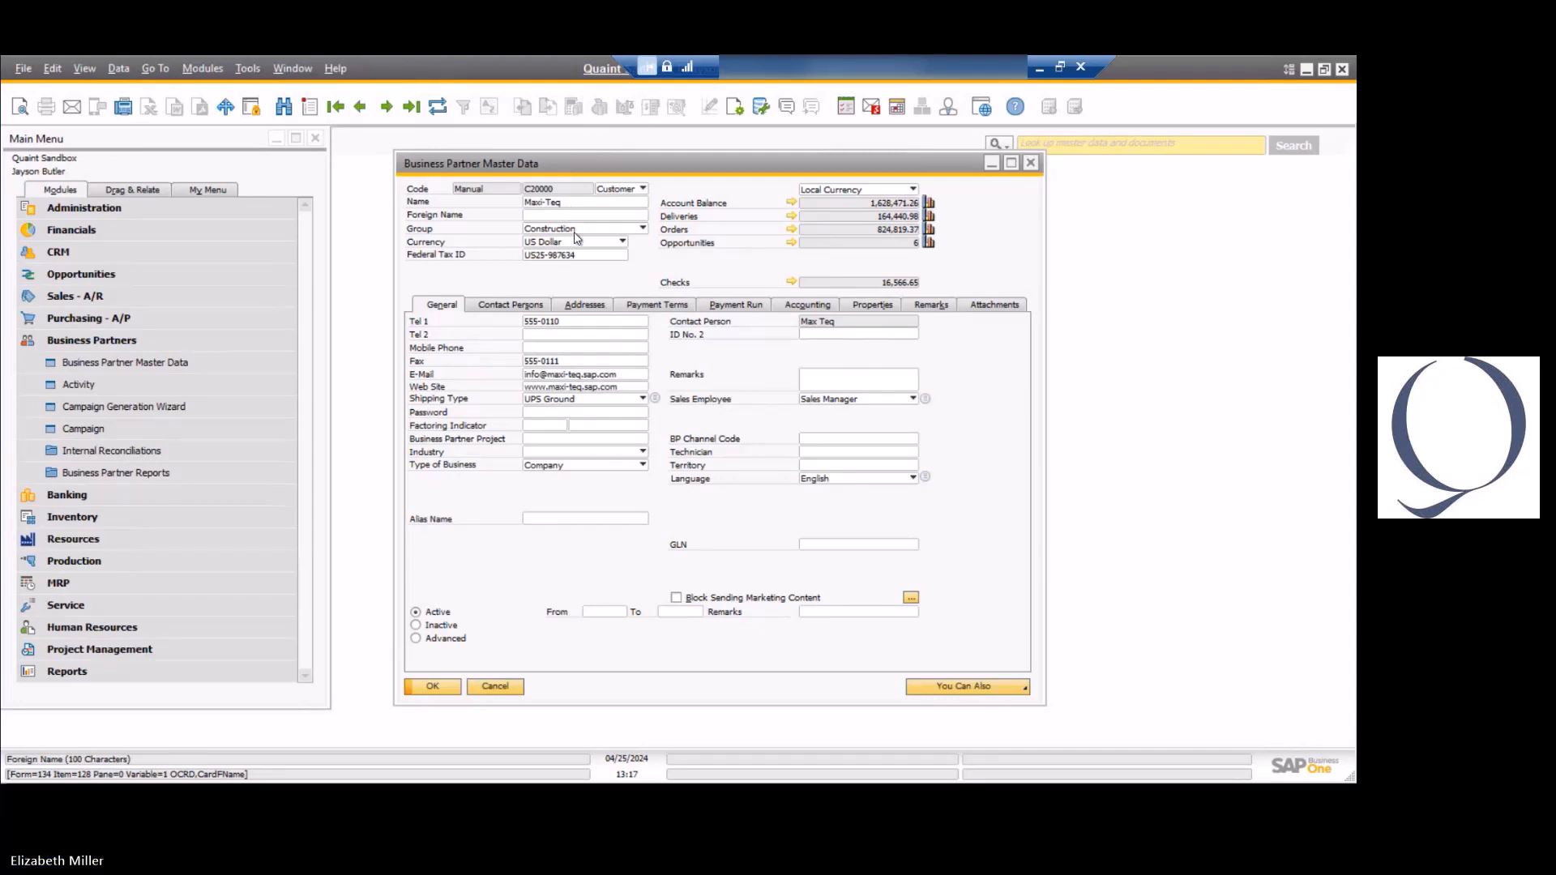
{"action": "left_click", "coordinate": [589, 311]}
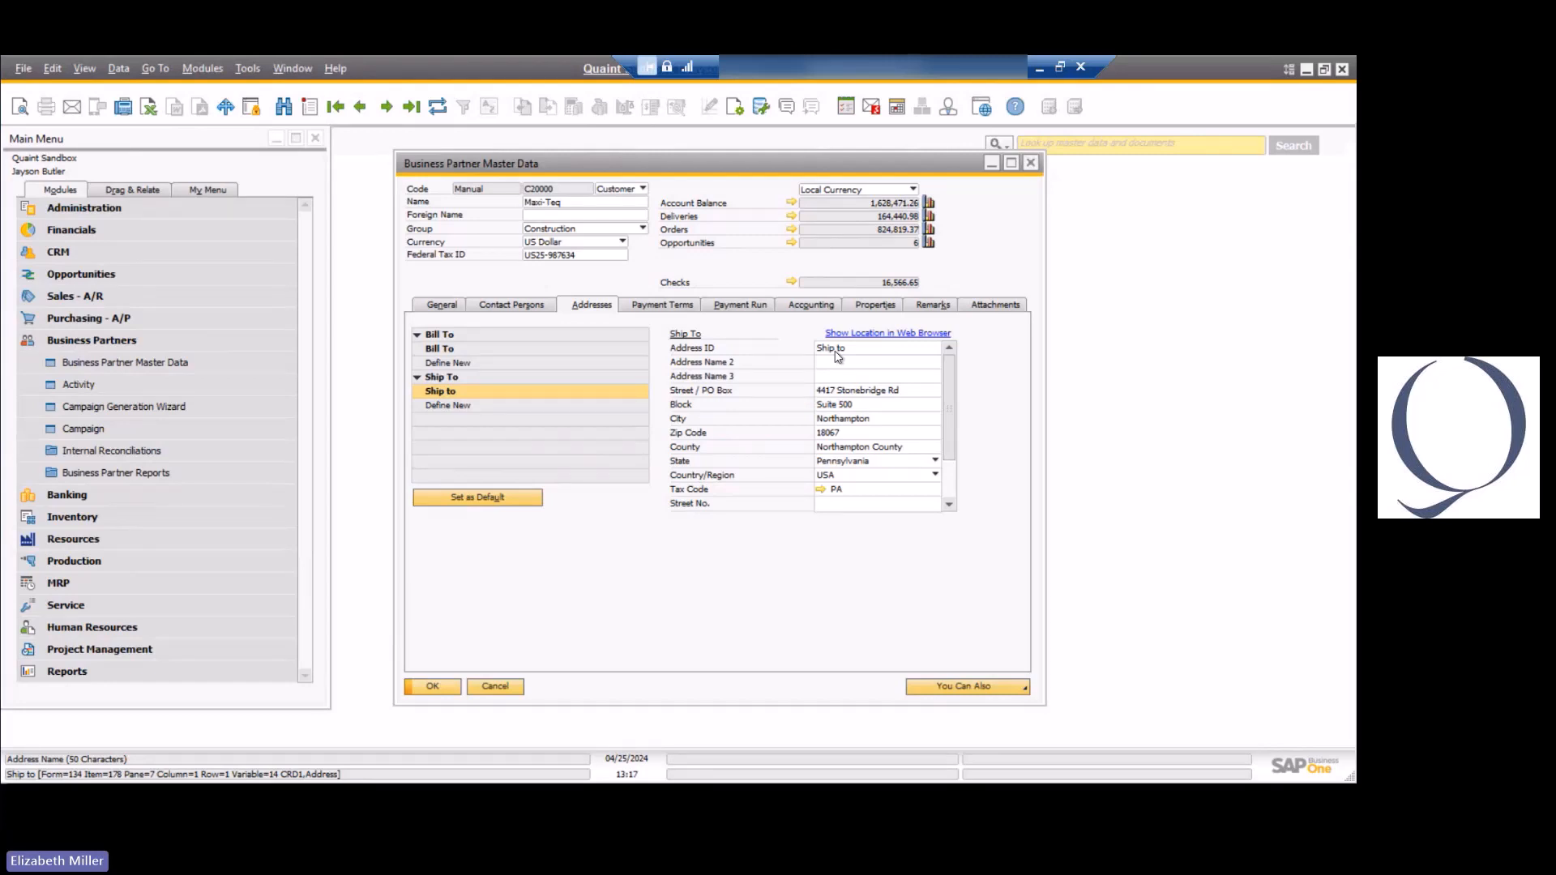
{"action": "left_click", "coordinate": [495, 686]}
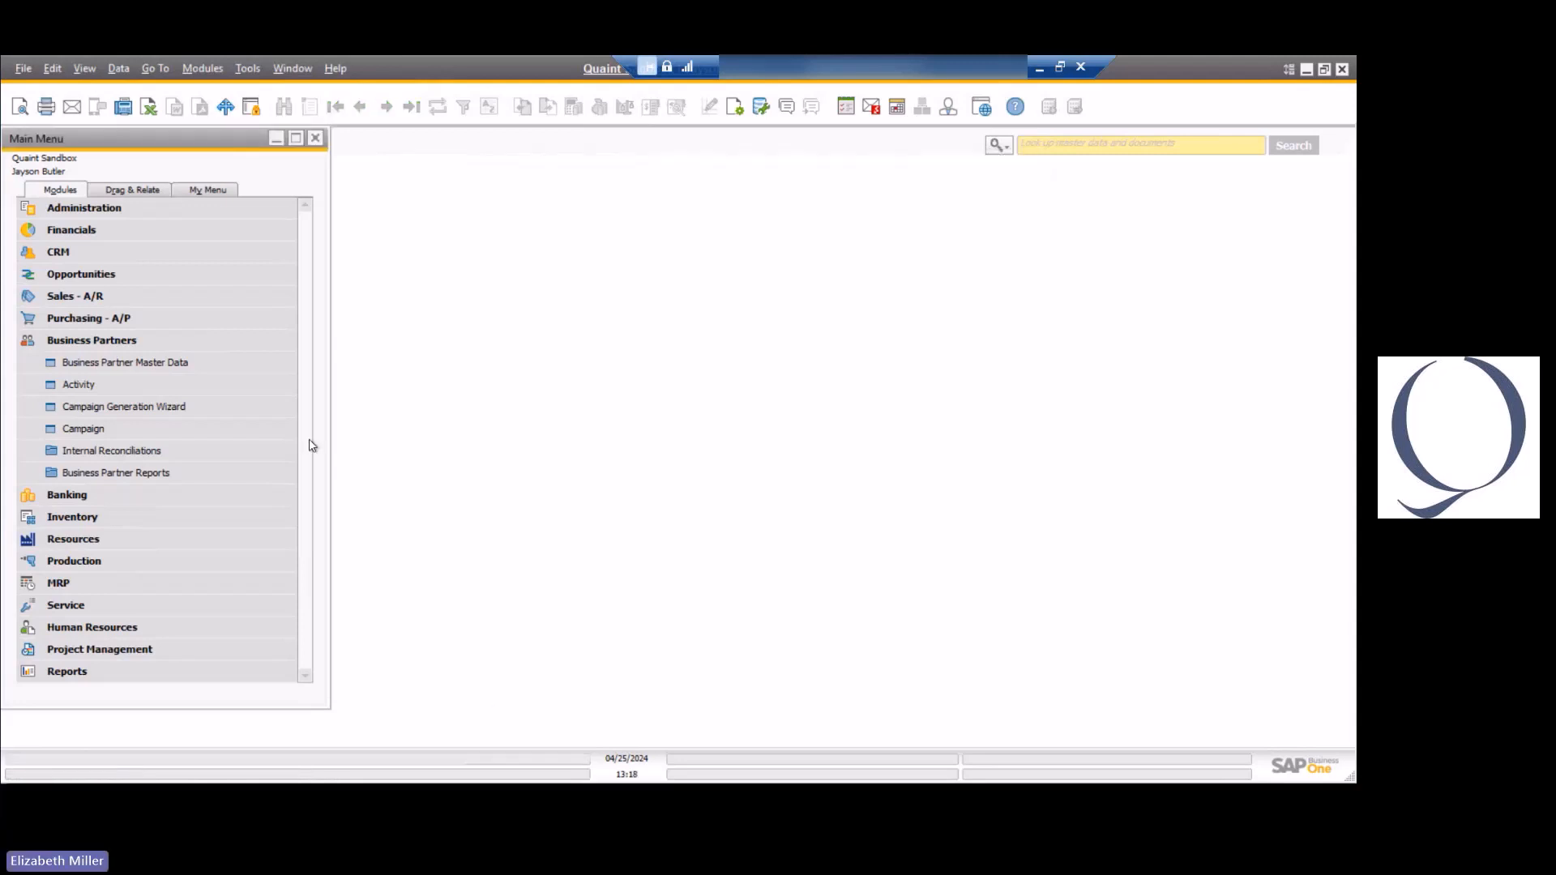
View the last A/R invoice with its header and row field information, and close it.
{"action": "left_click", "coordinate": [102, 297]}
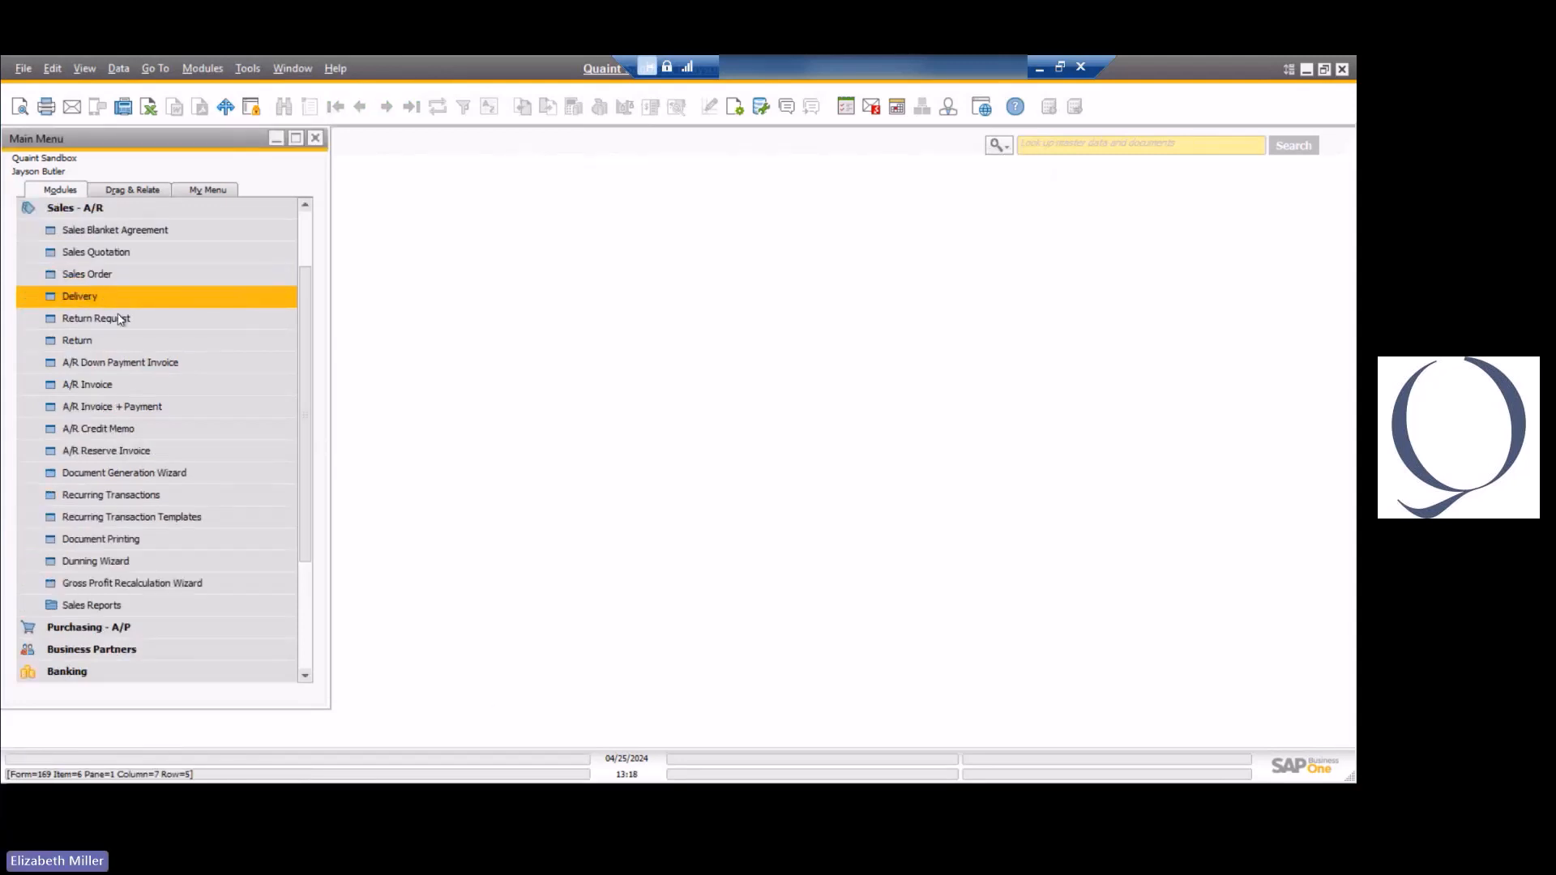
{"action": "left_click", "coordinate": [120, 389]}
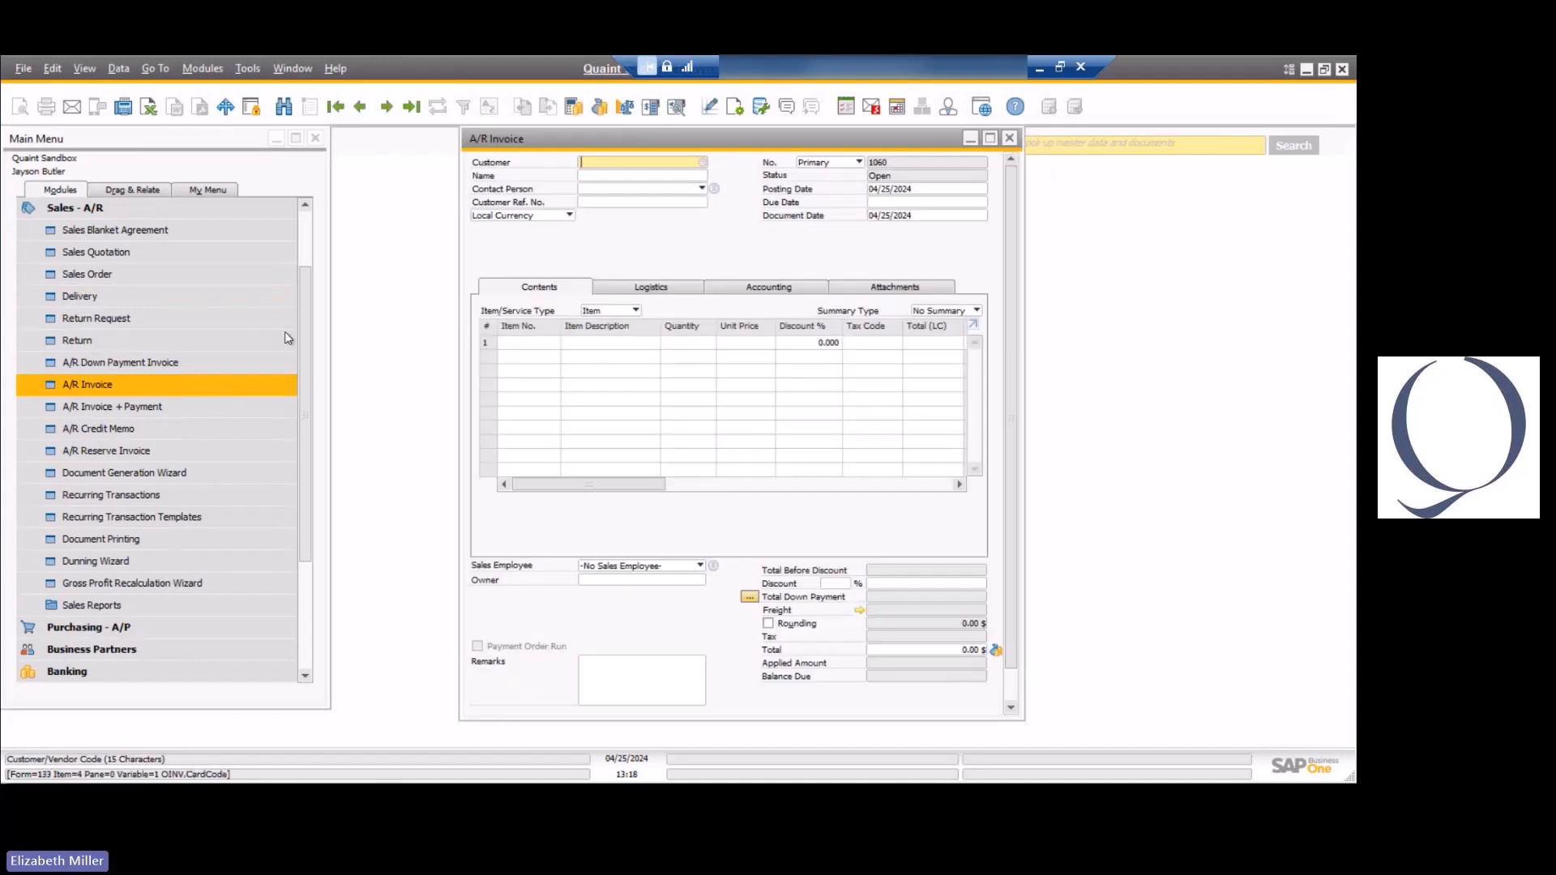
{"action": "left_click", "coordinate": [411, 106]}
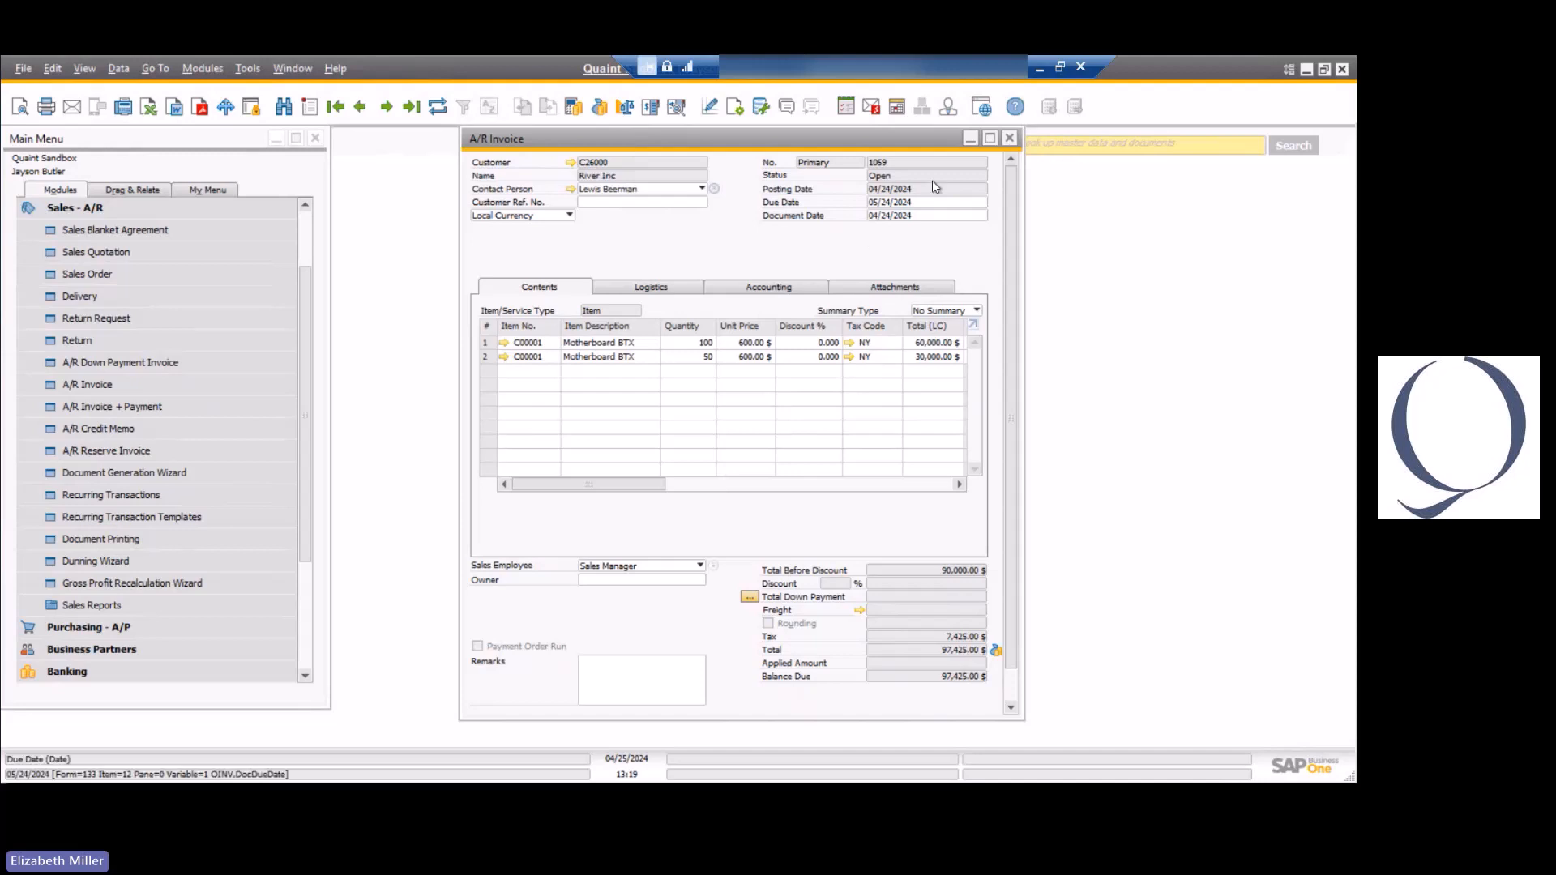
{"action": "left_click", "coordinate": [1010, 140]}
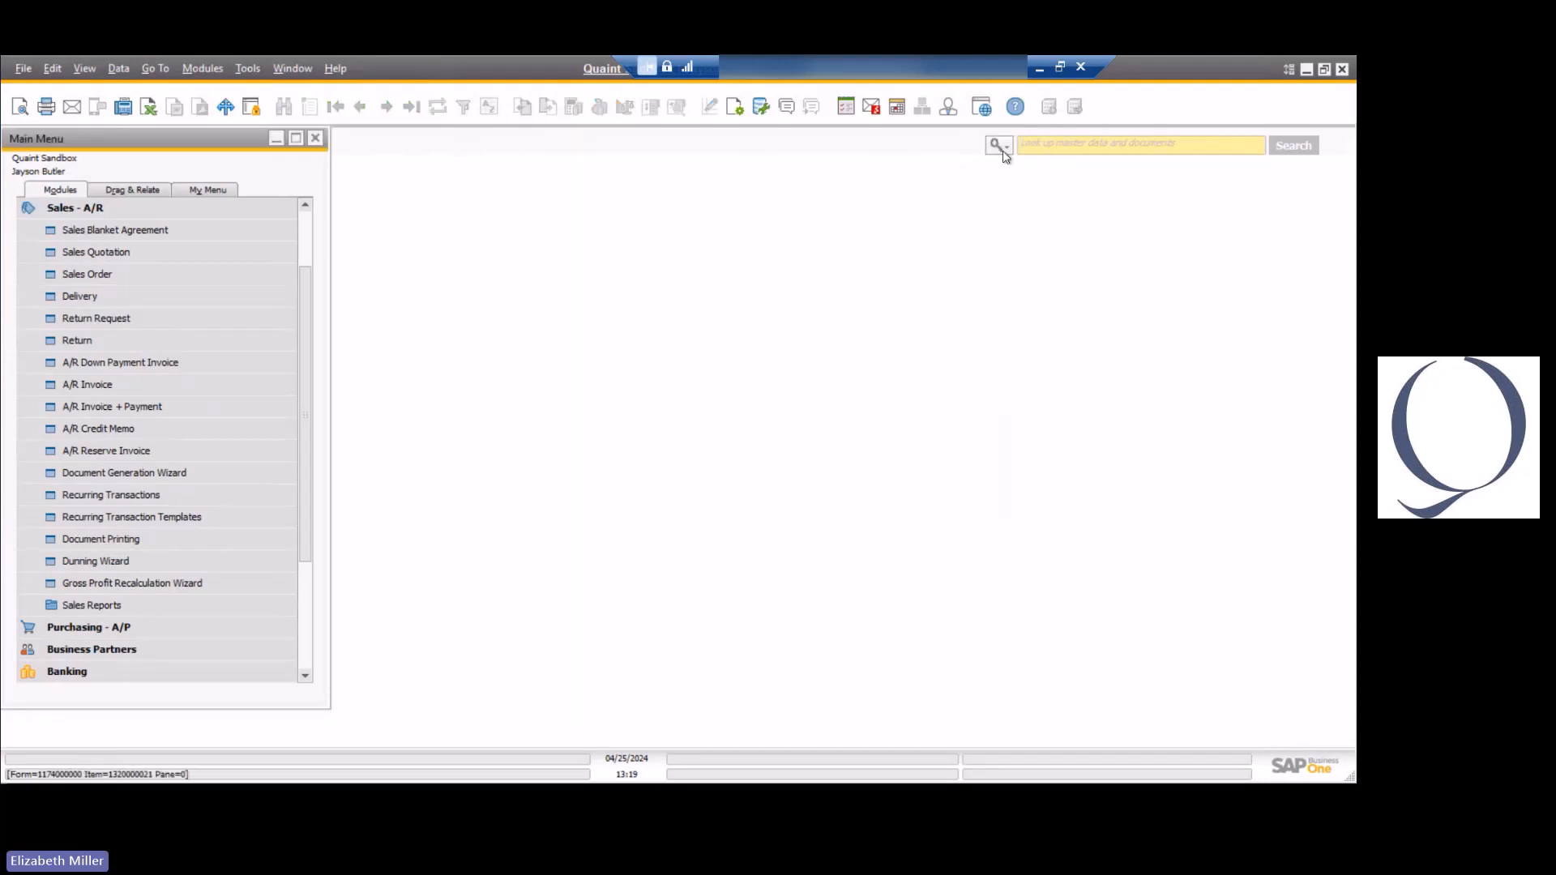
Start the Query Generator and add the OINV table to the query.
{"action": "left_click", "coordinate": [248, 70]}
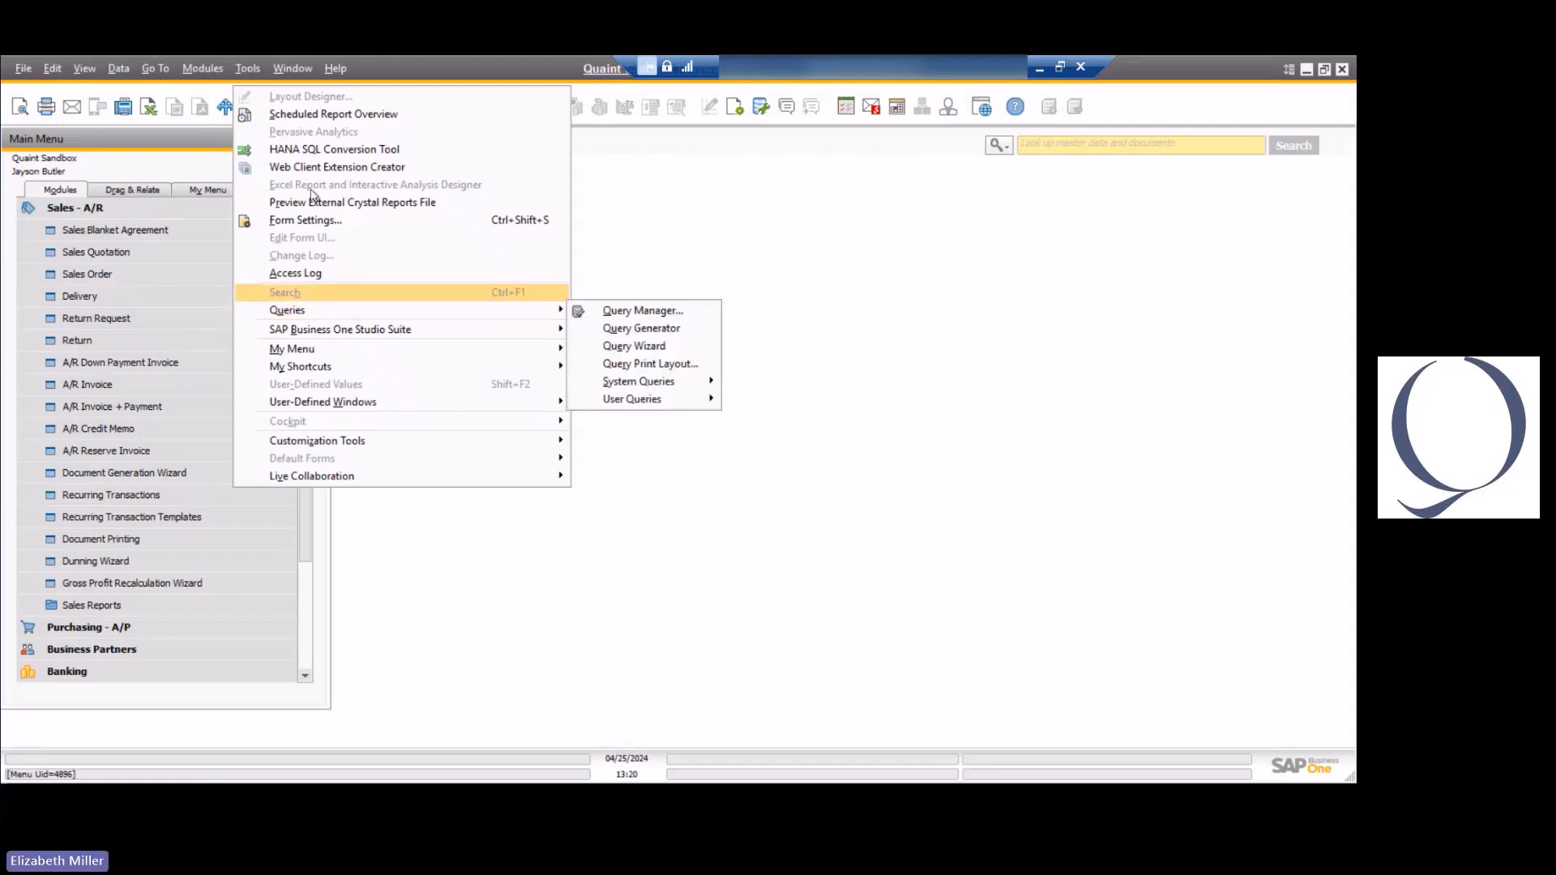
{"action": "mouse_move", "coordinate": [348, 317]}
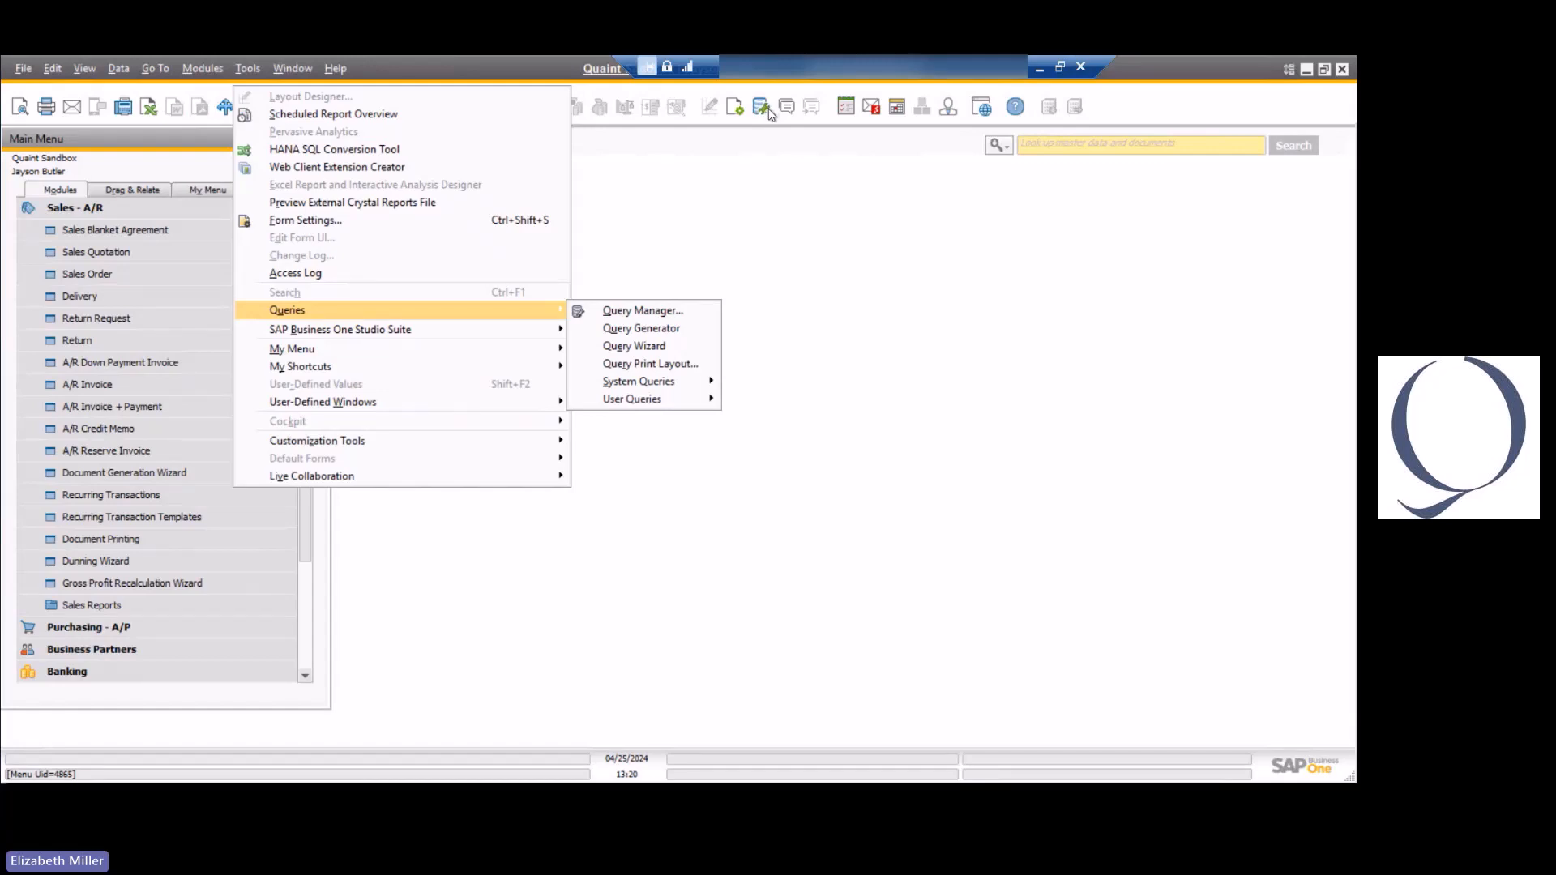
{"action": "left_click", "coordinate": [638, 327]}
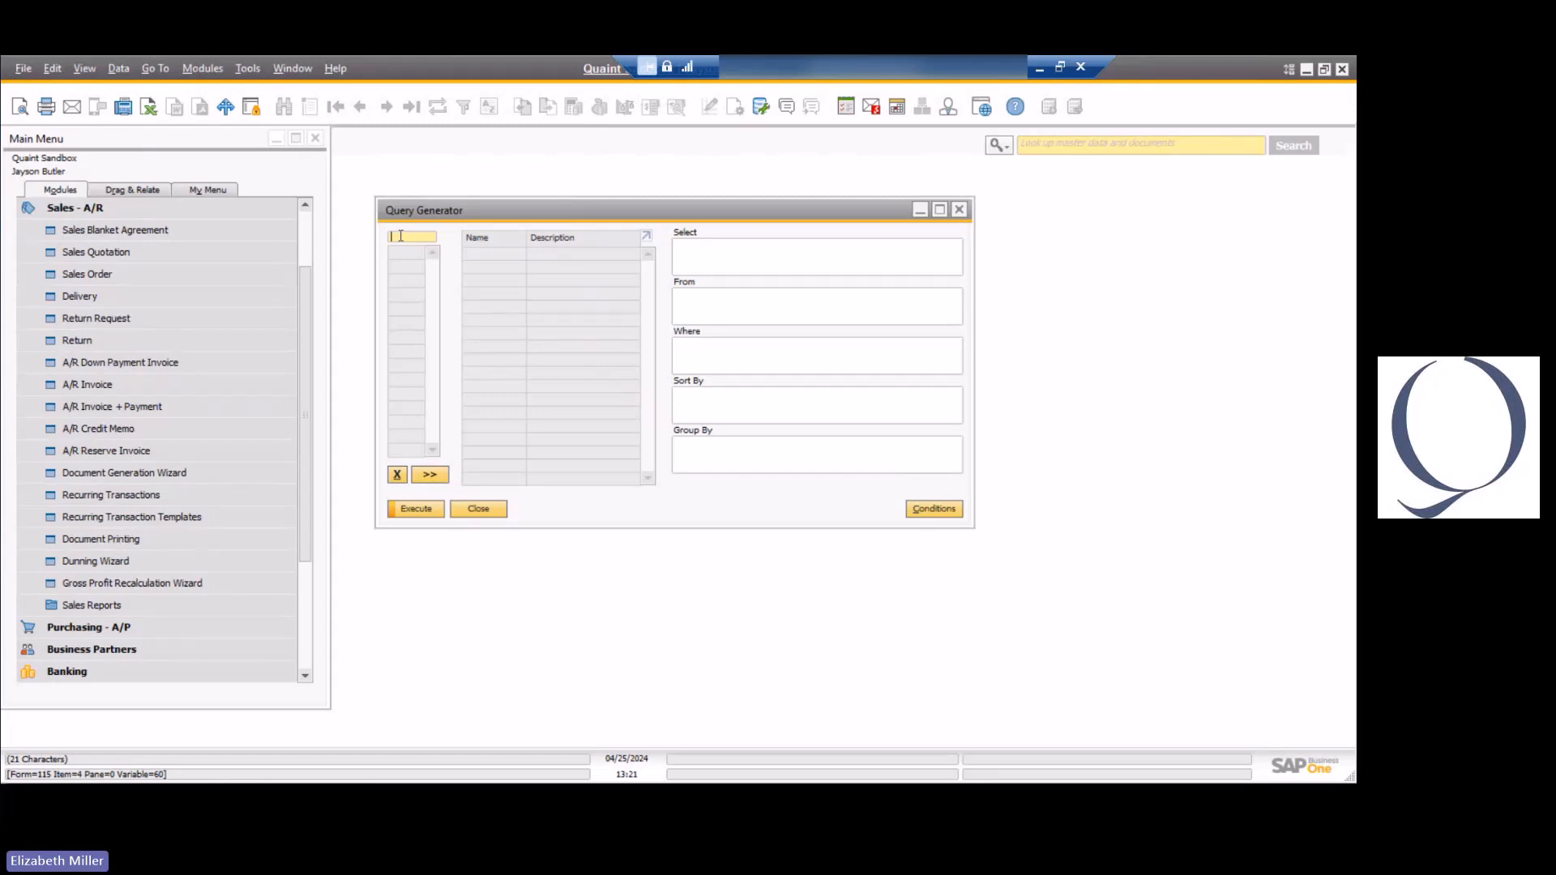
{"action": "type", "text": "oinv"}
{"action": "key", "text": "Return"}
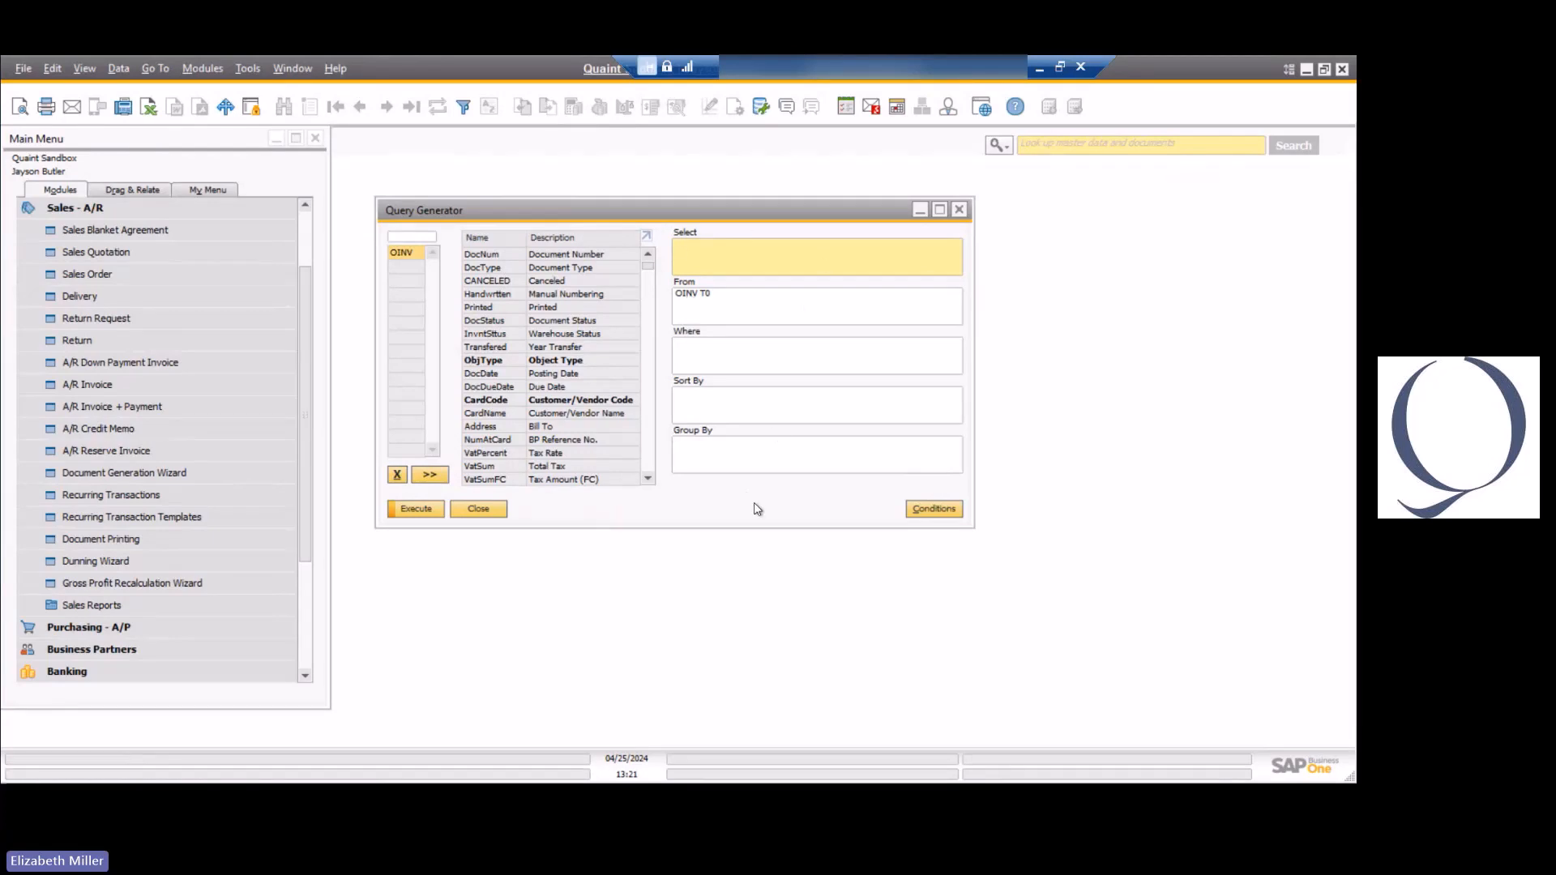
Bring up the enlarged table list with fully visible names, sort it by name and find oinv.
{"action": "left_click", "coordinate": [416, 237]}
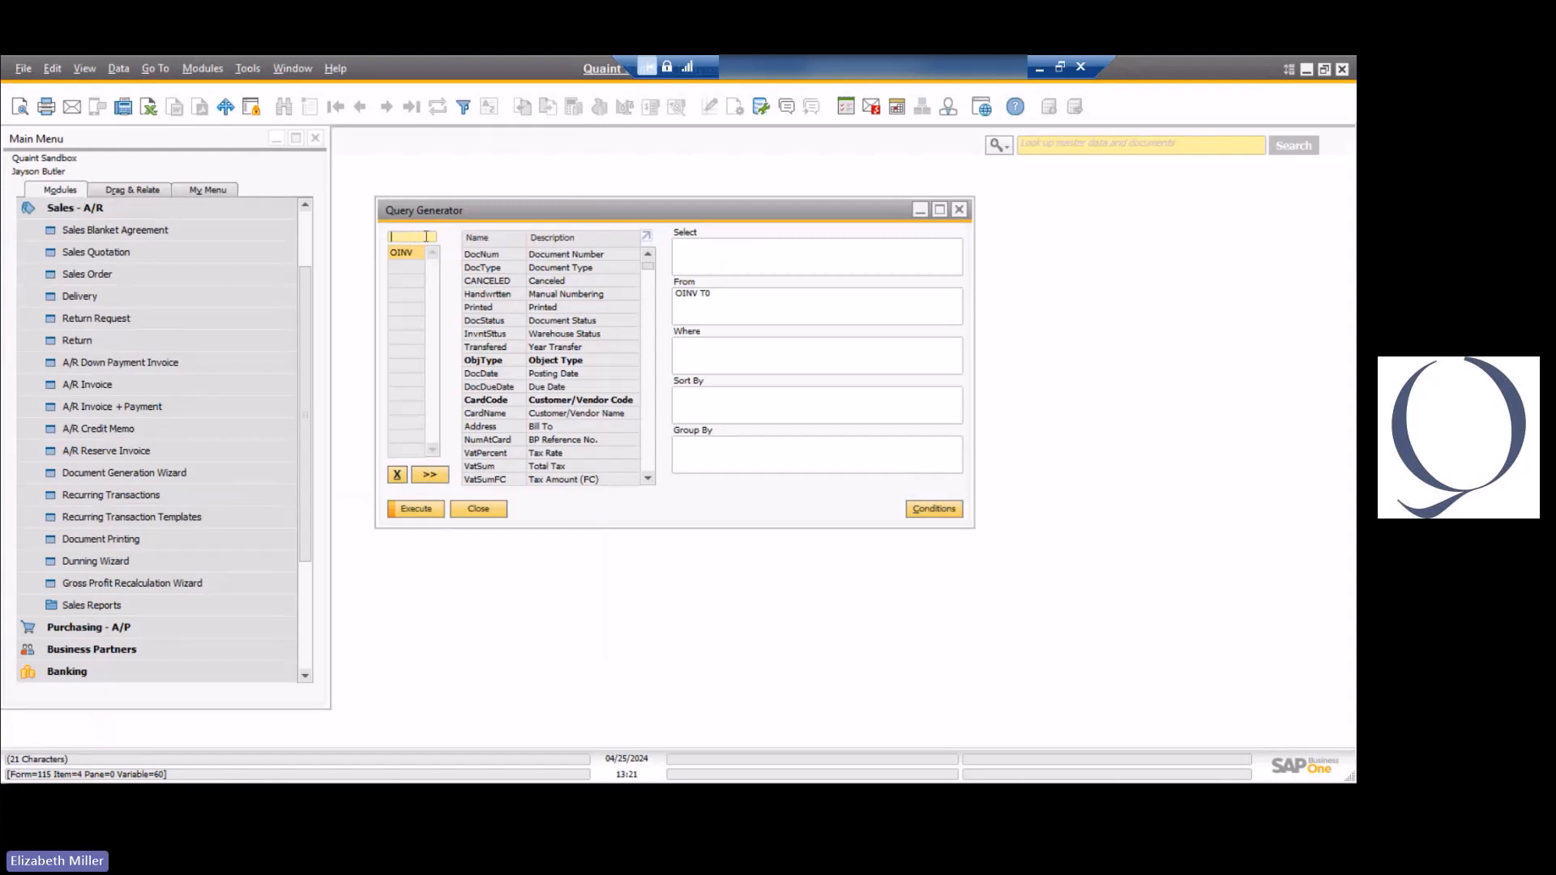
{"action": "key", "text": "Tab"}
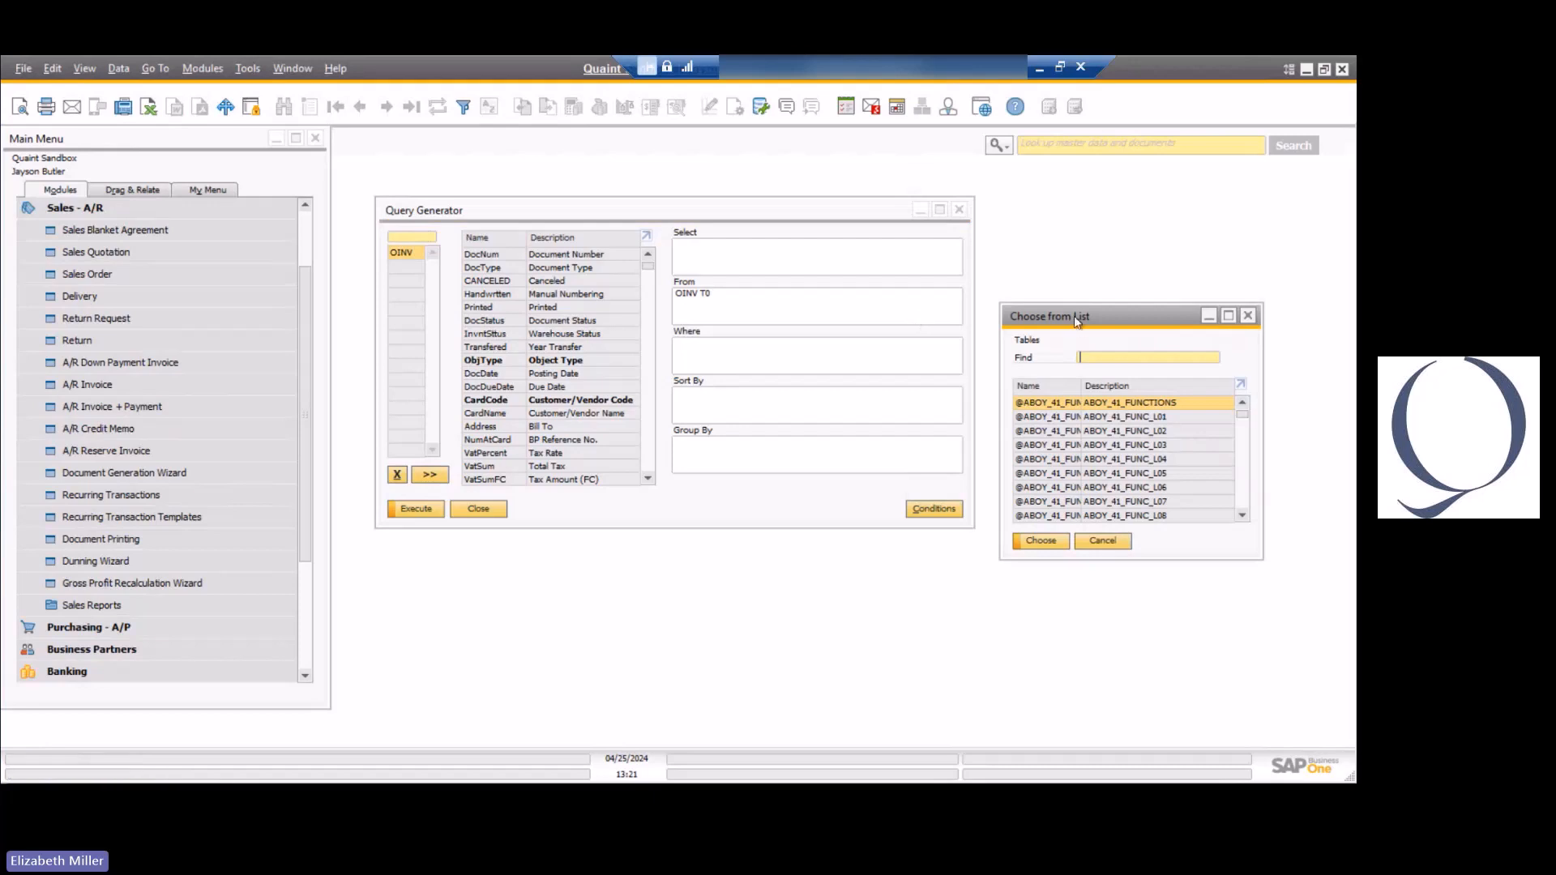
{"action": "left_click_drag", "start_coordinate": [771, 274], "coordinate": [588, 232]}
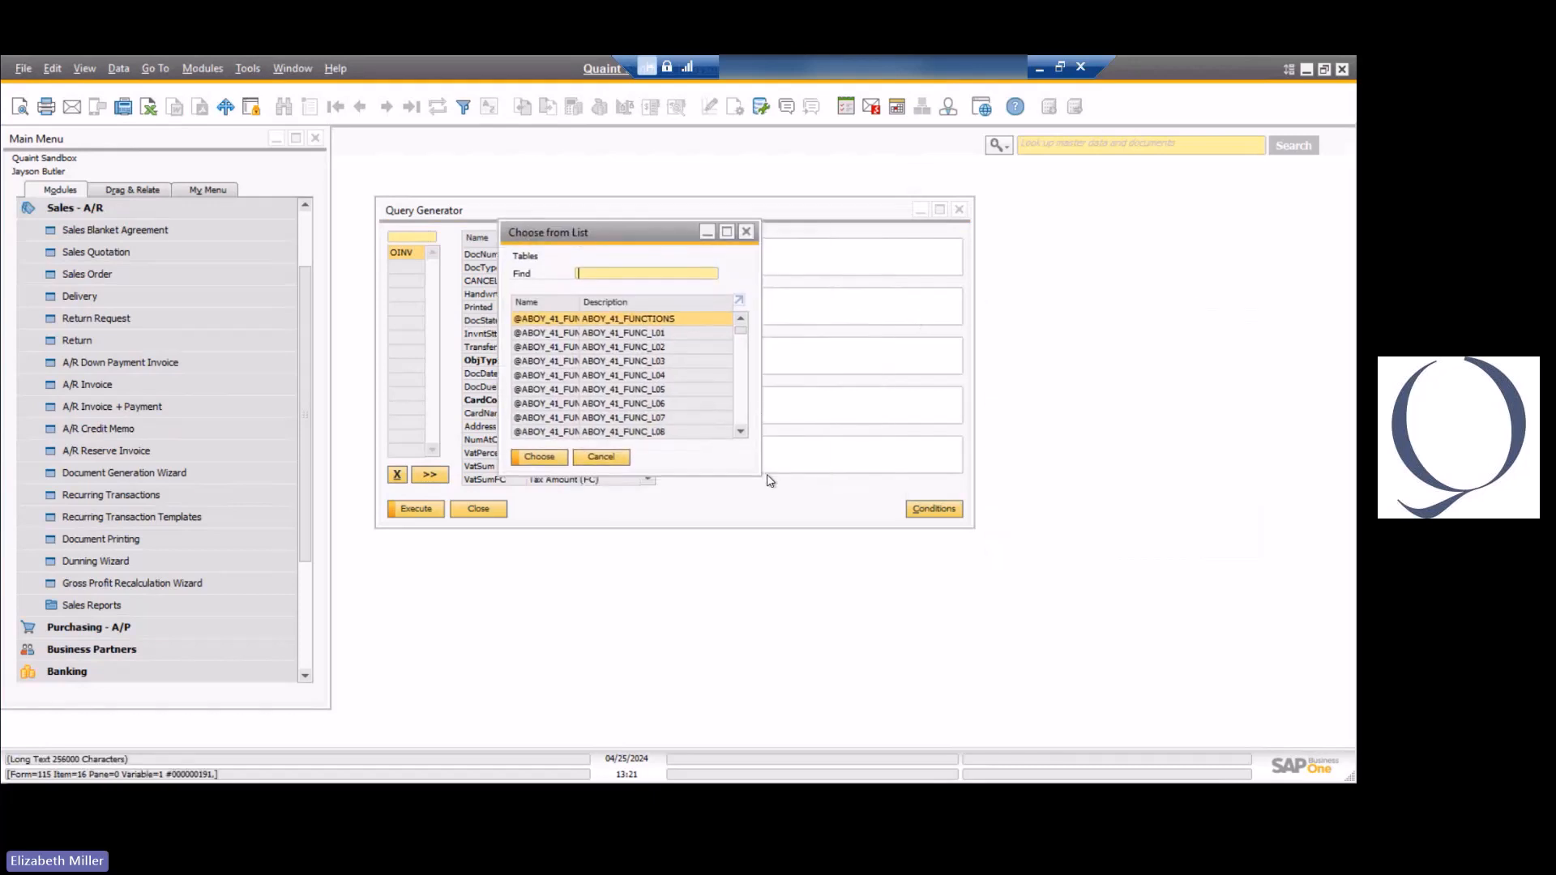
{"action": "left_click_drag", "start_coordinate": [758, 475], "coordinate": [966, 684]}
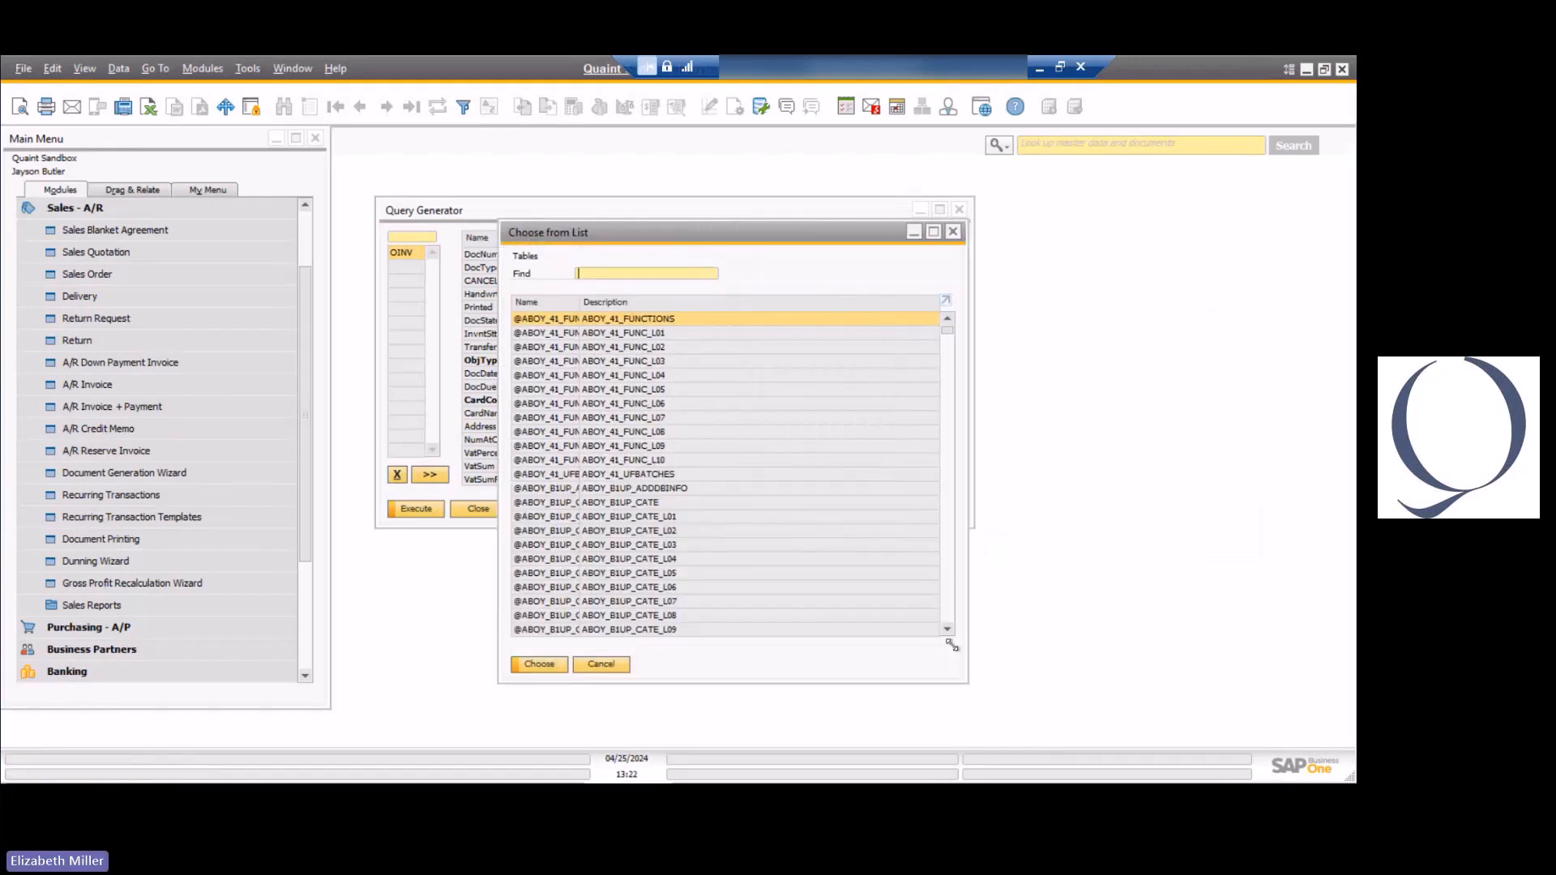
{"action": "double_click", "coordinate": [578, 302]}
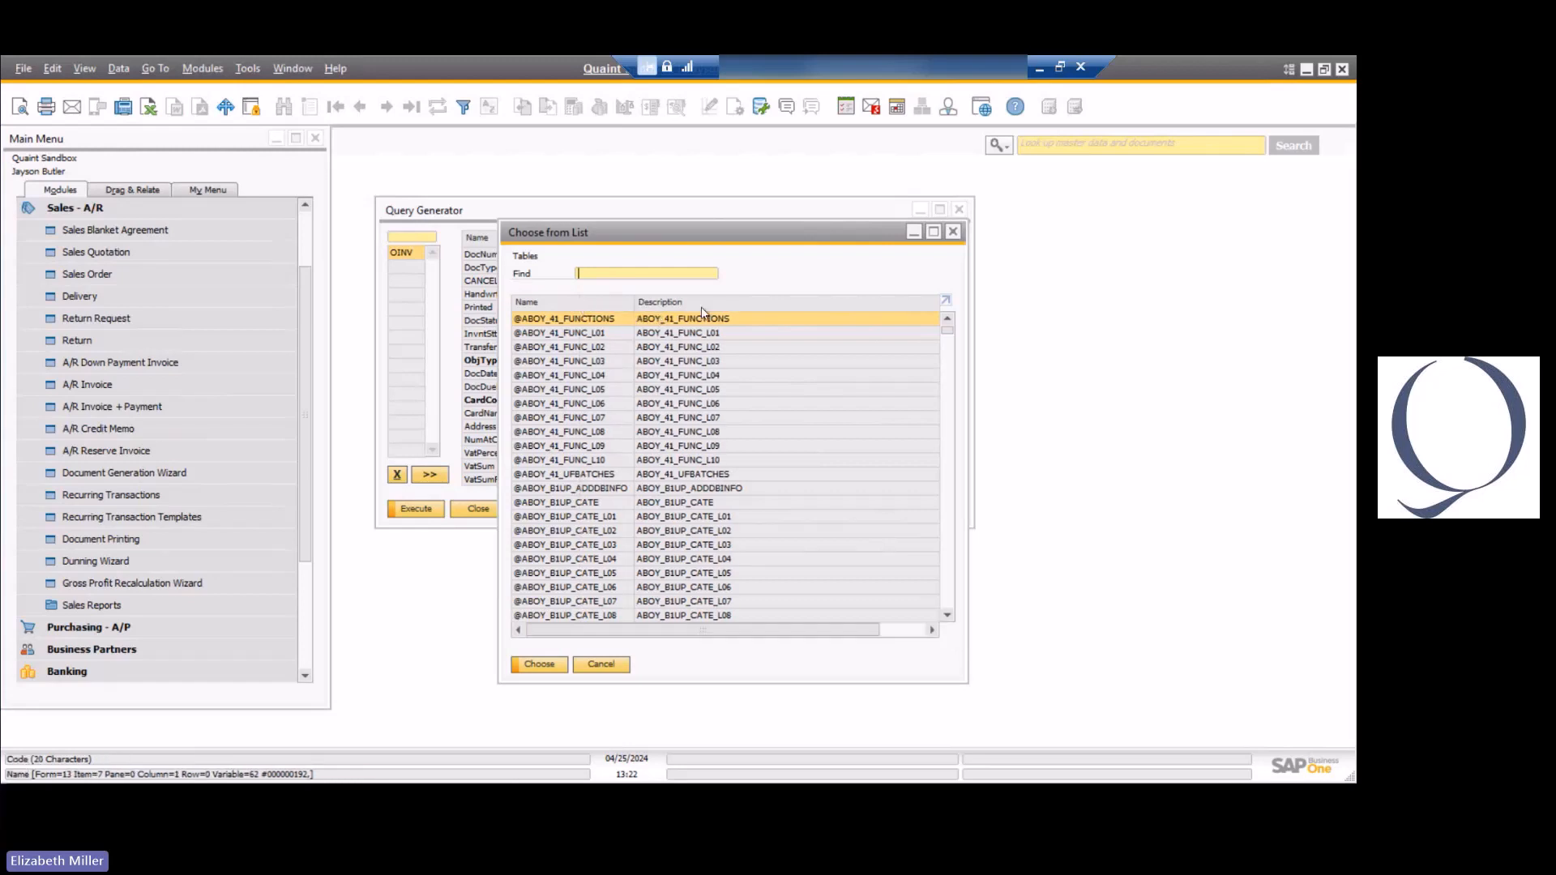
{"action": "left_click", "coordinate": [606, 303]}
{"action": "type", "text": "oinv"}
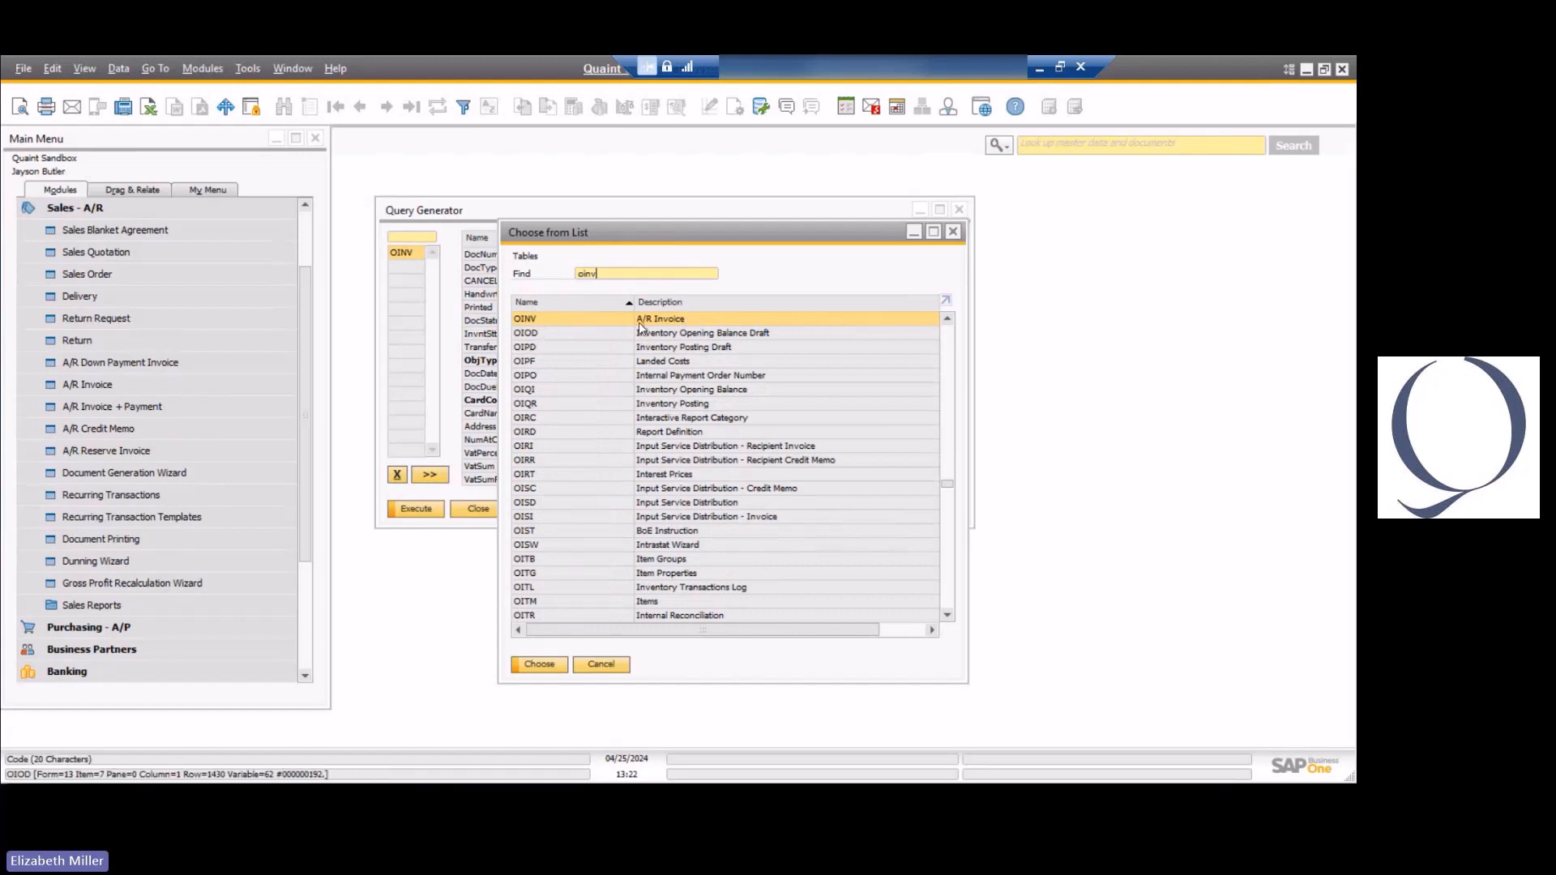
Sort the table list by description, search for "business partner" and highlight the OCRD table.
{"action": "left_click", "coordinate": [714, 303]}
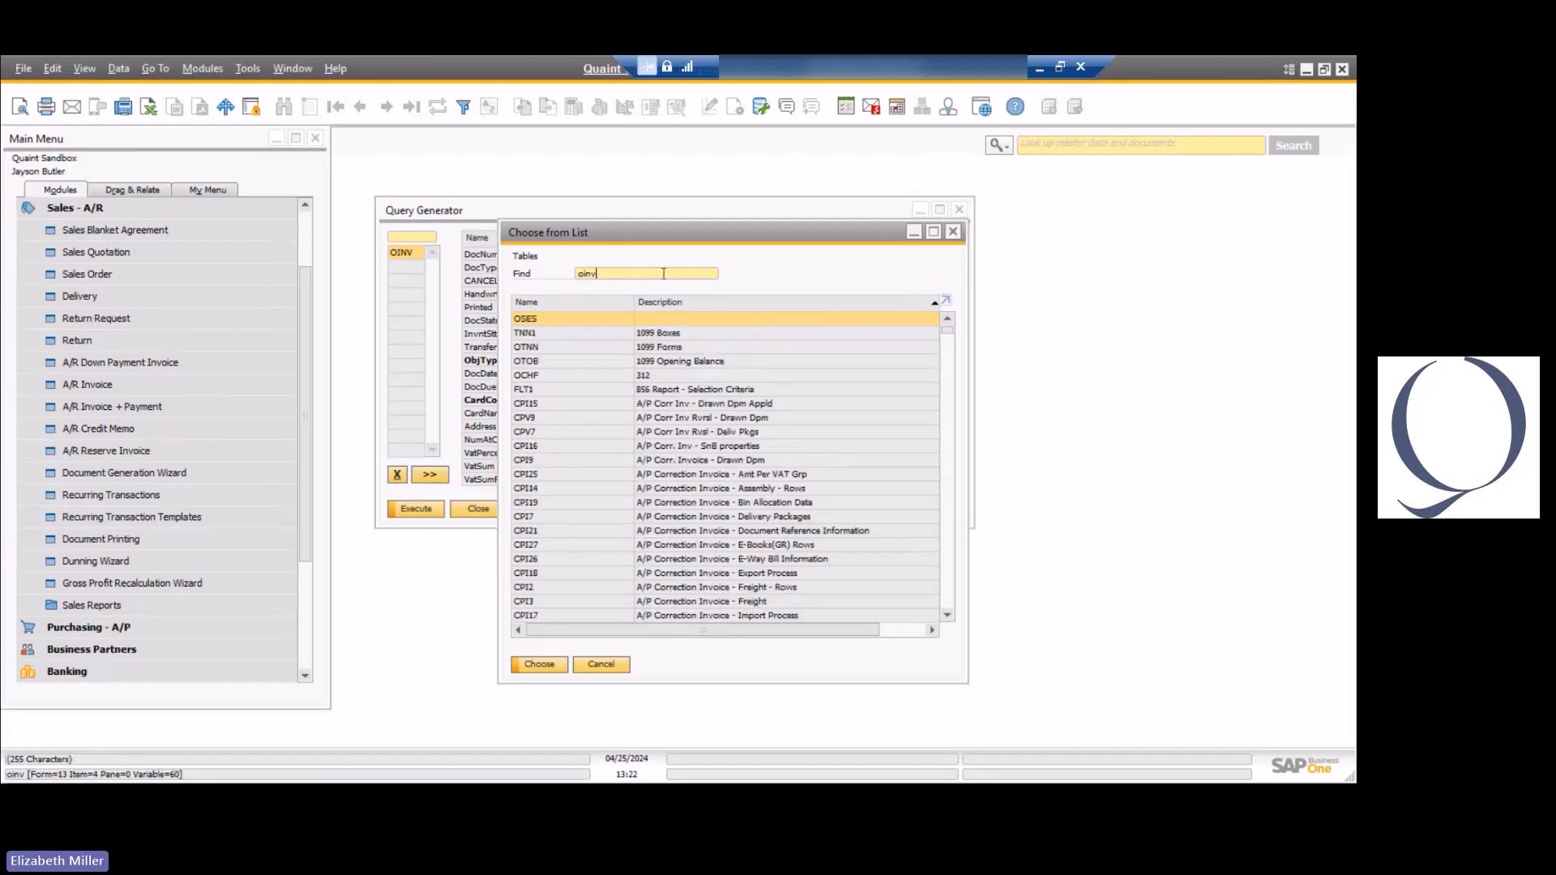
{"action": "left_click", "coordinate": [551, 277]}
{"action": "type", "text": "buin"}
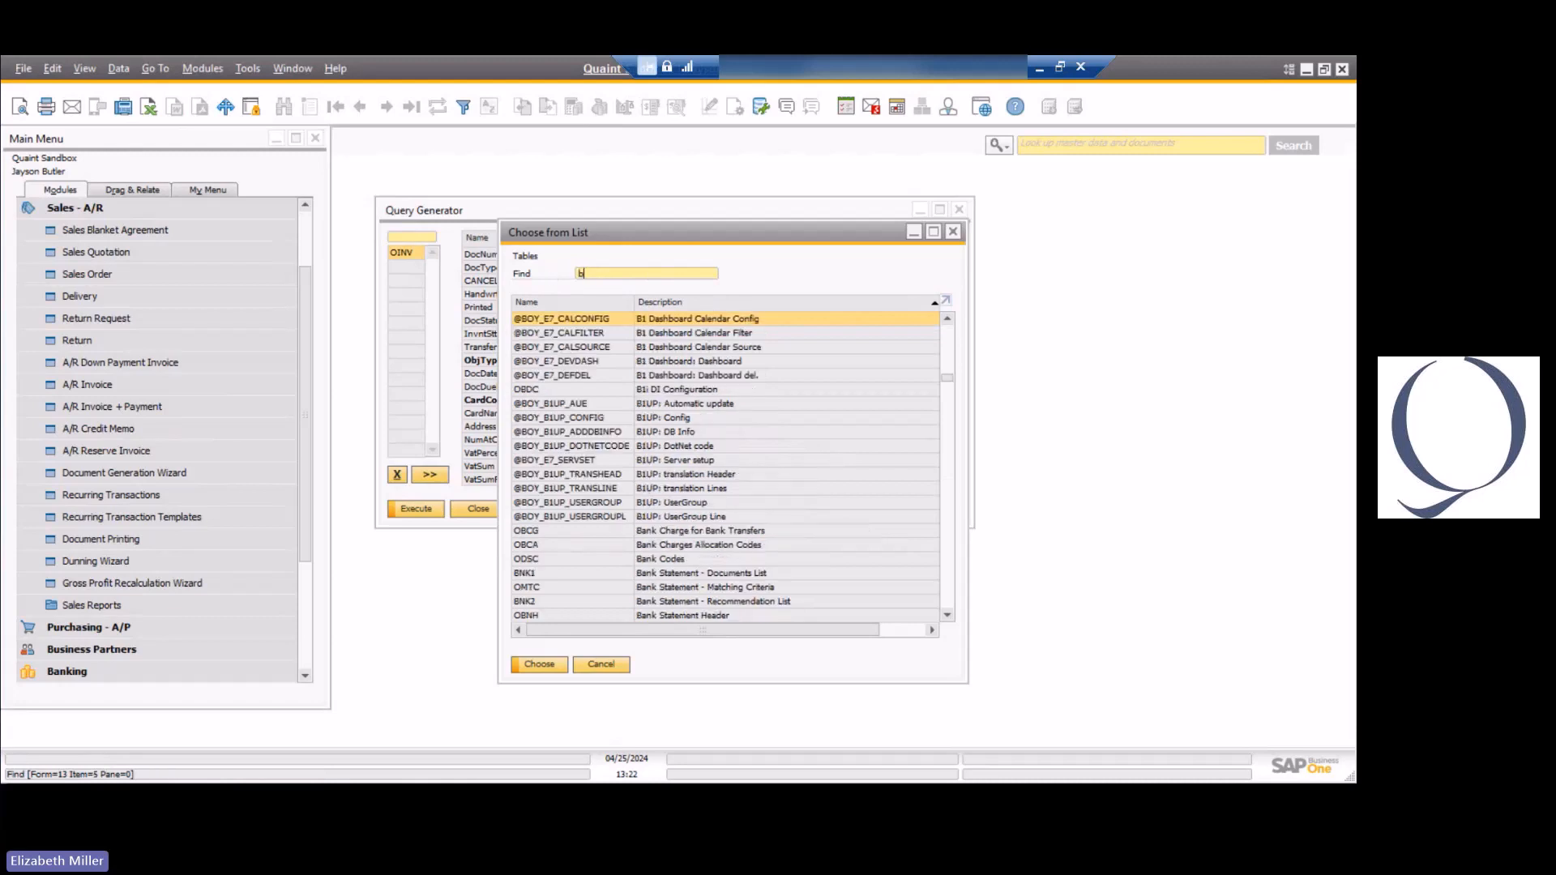
{"action": "key", "text": "BackSpace"}
{"action": "key", "text": "BackSpace"}
{"action": "type", "text": "siness"}
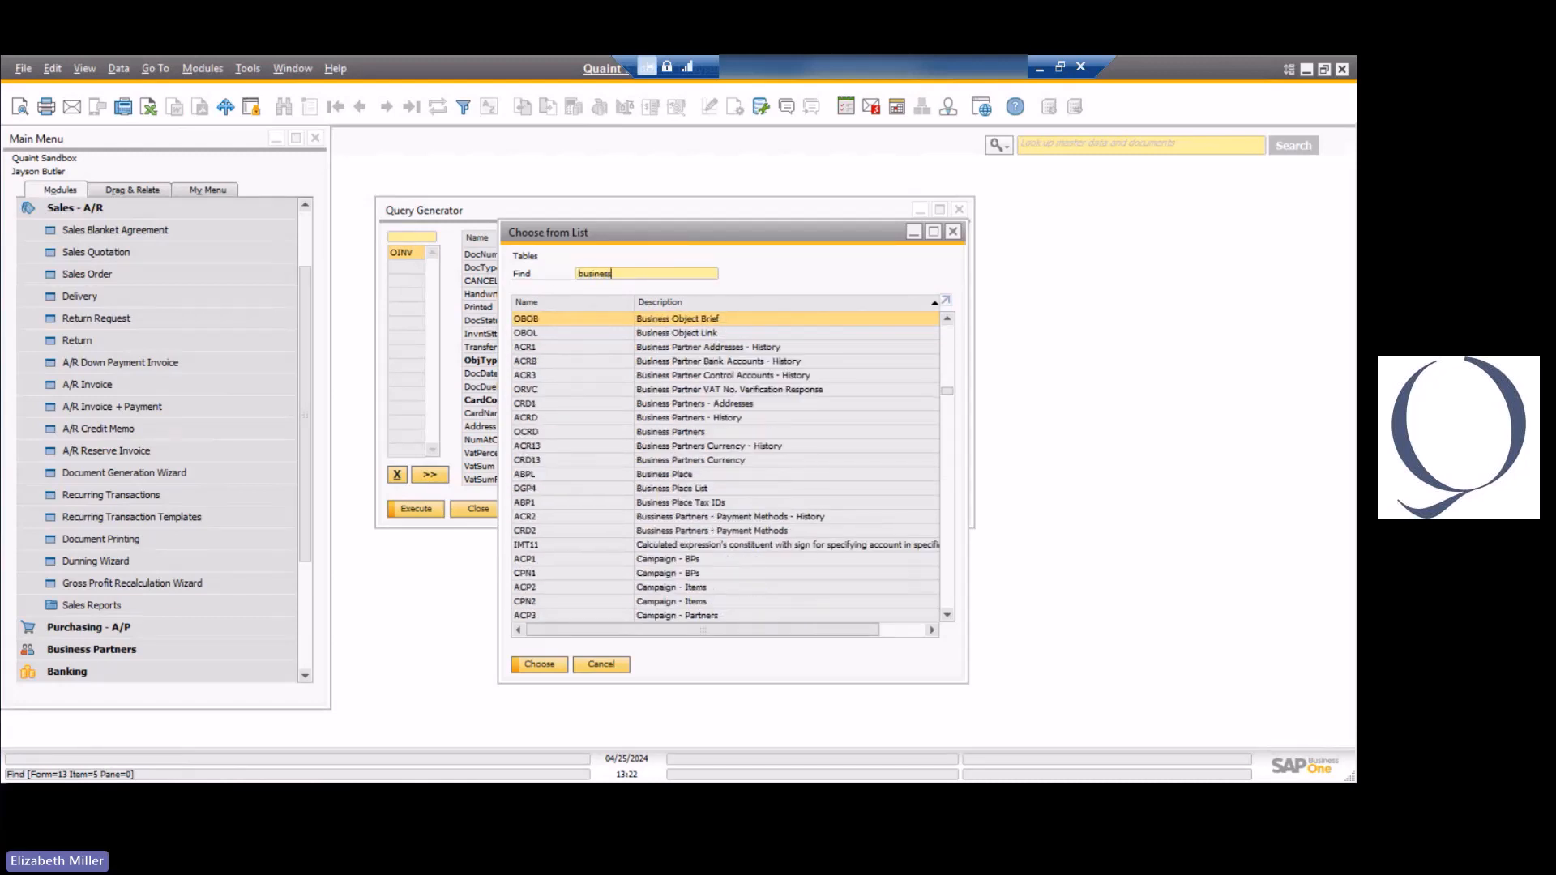
{"action": "type", "text": " partner"}
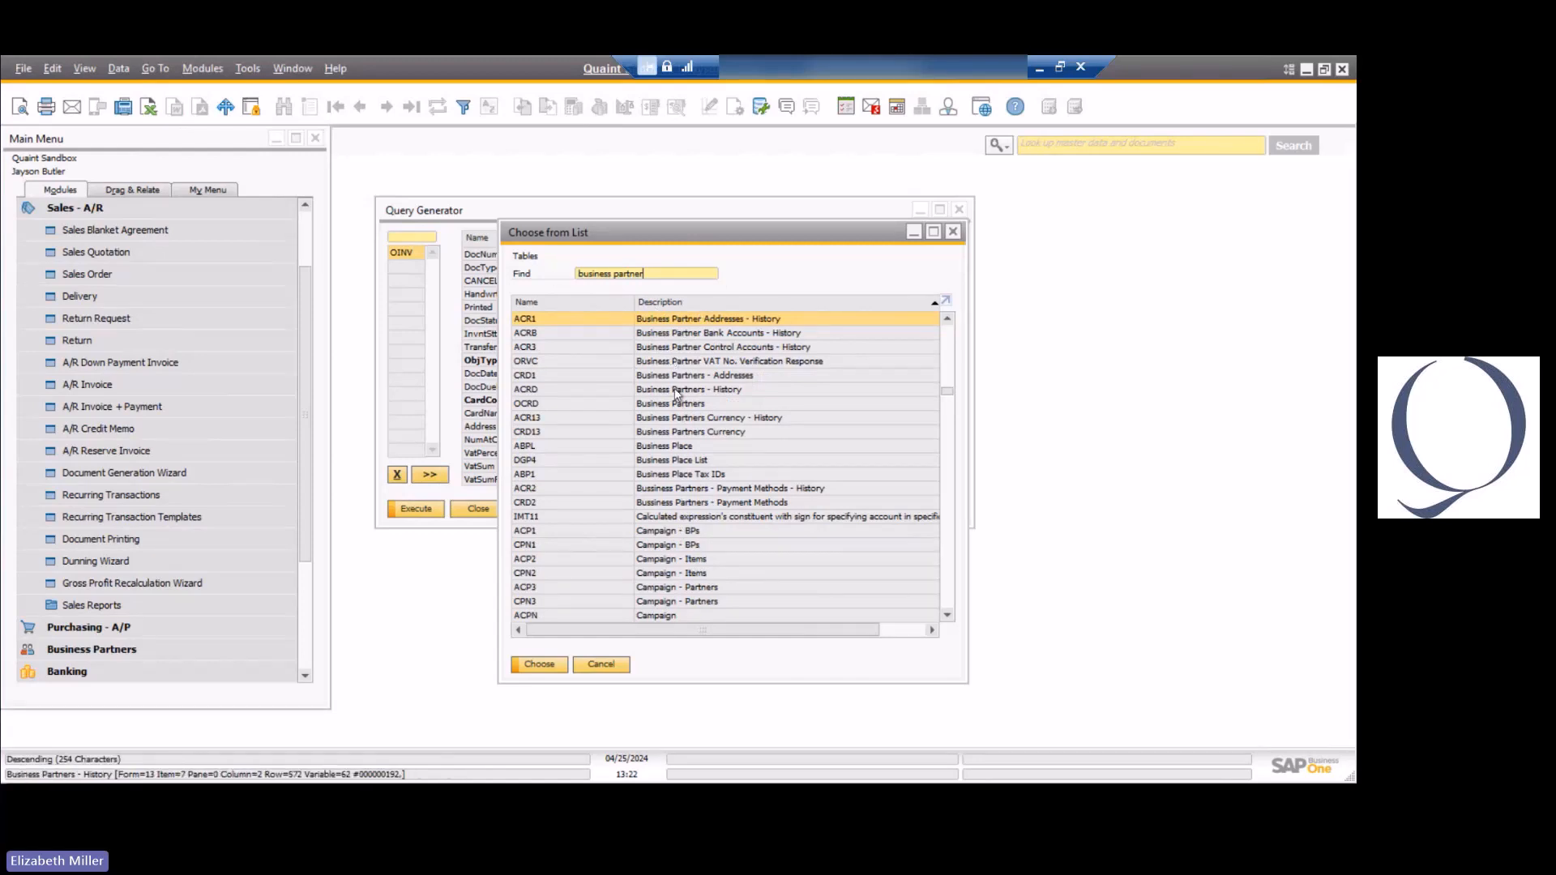
{"action": "left_click", "coordinate": [560, 410]}
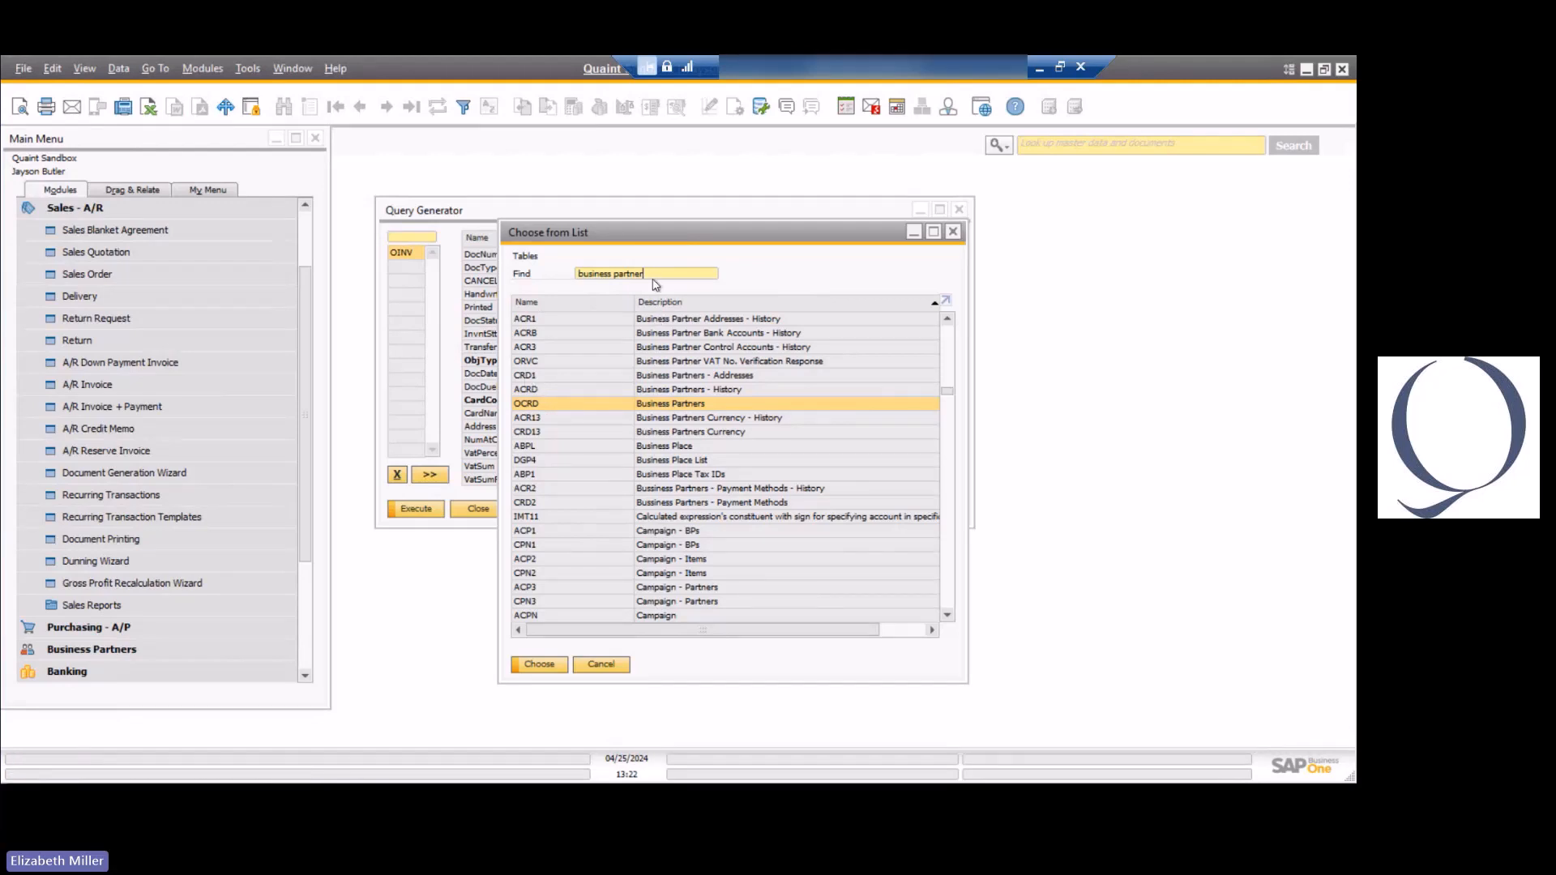
Sort the table list by name, search for crd and inv tables, and close the list without choosing one.
{"action": "left_click", "coordinate": [595, 302]}
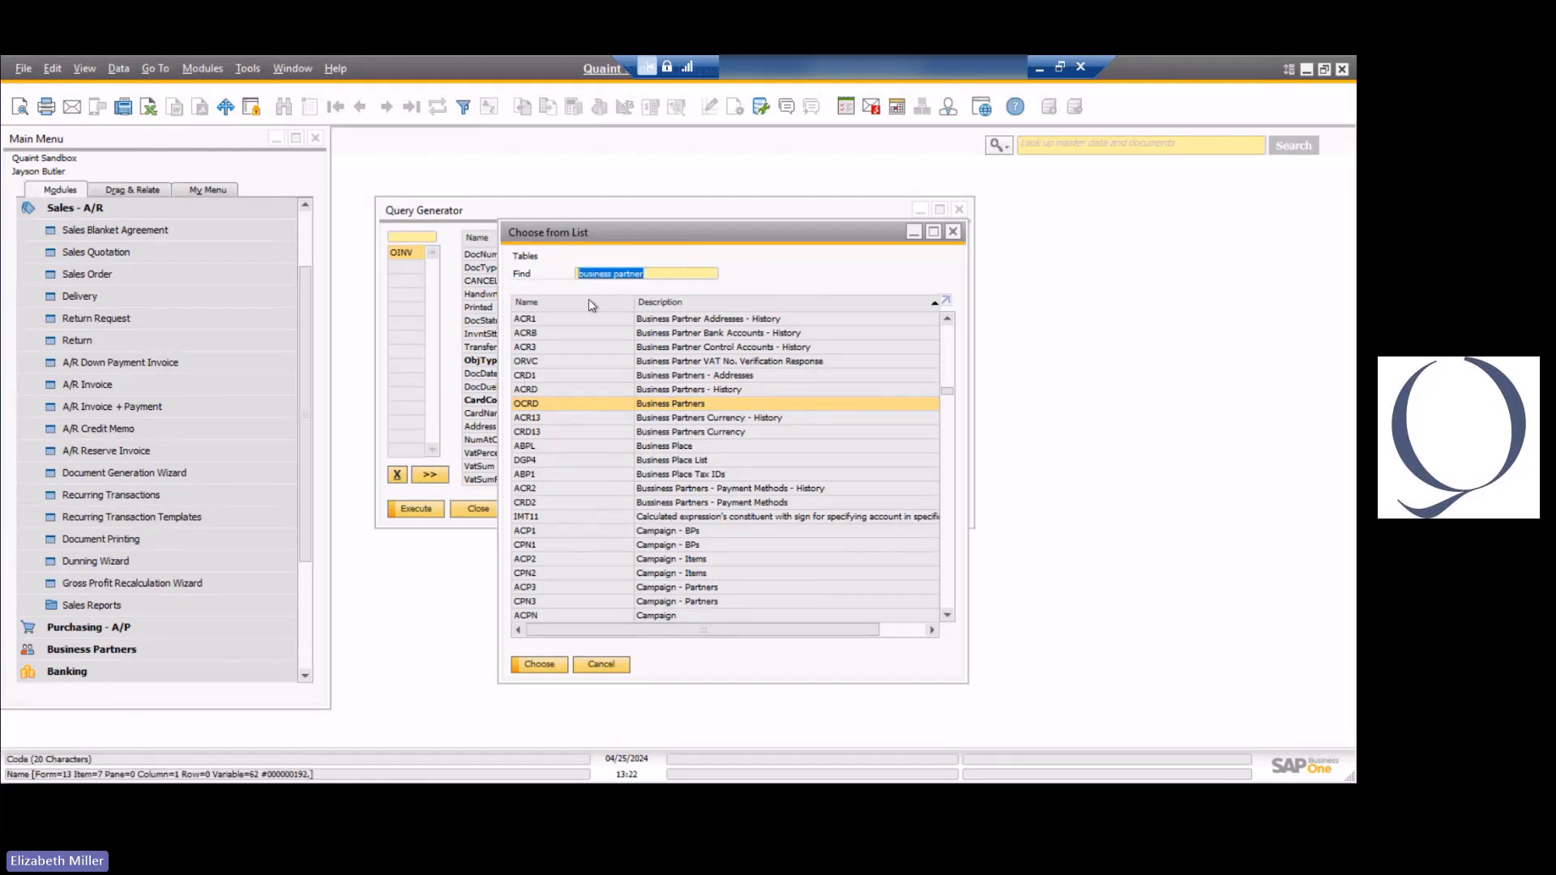
{"action": "type", "text": "crd"}
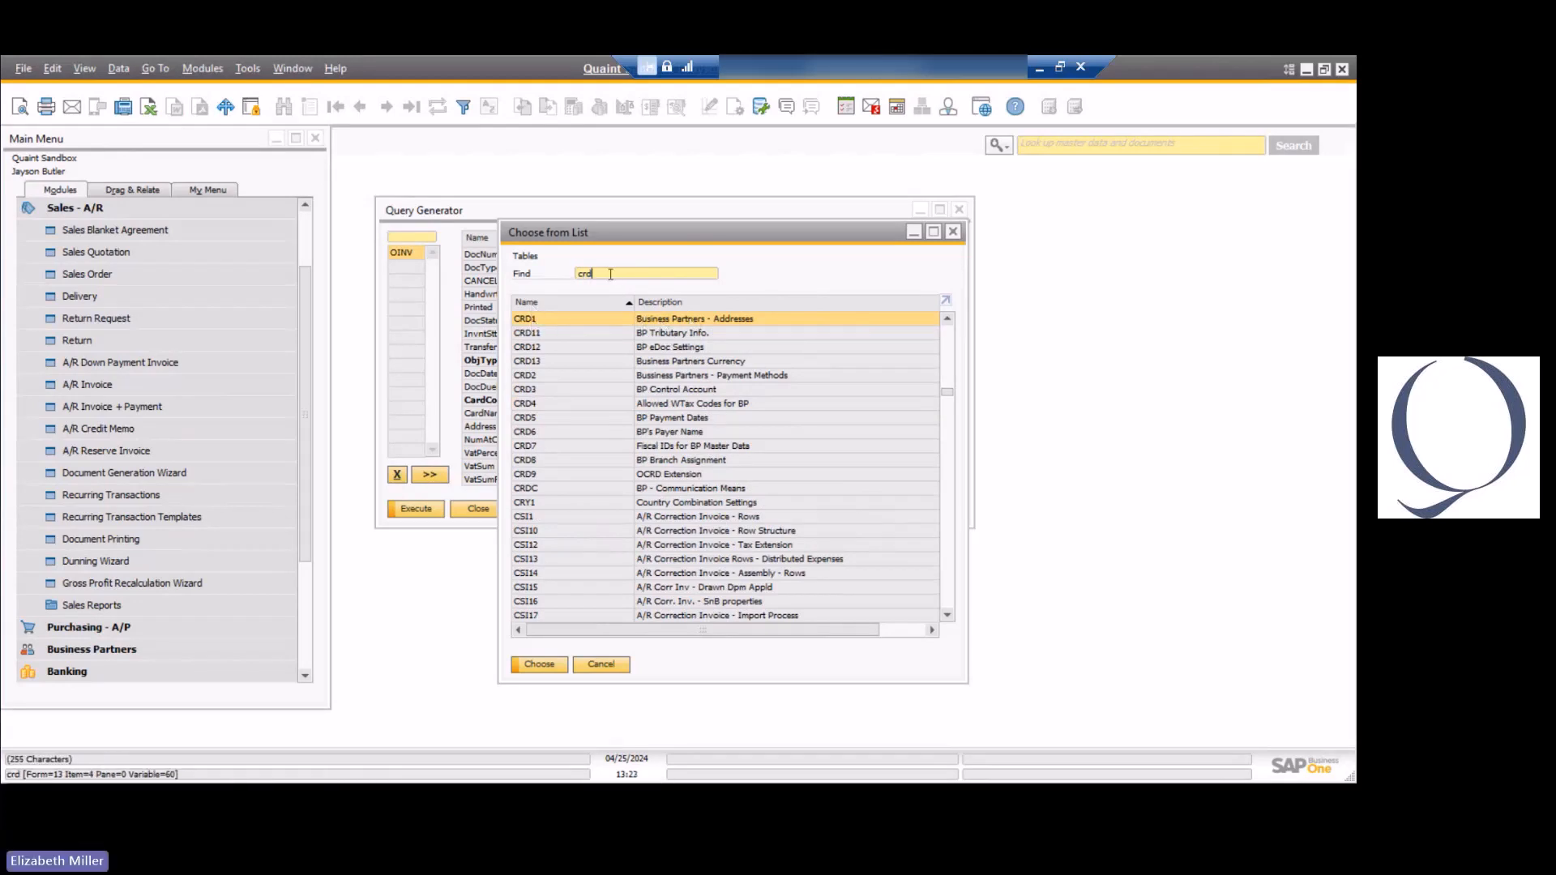
{"action": "key", "text": "BackSpace"}
{"action": "key", "text": "BackSpace"}
{"action": "key", "text": "BackSpace"}
{"action": "type", "text": "inv"}
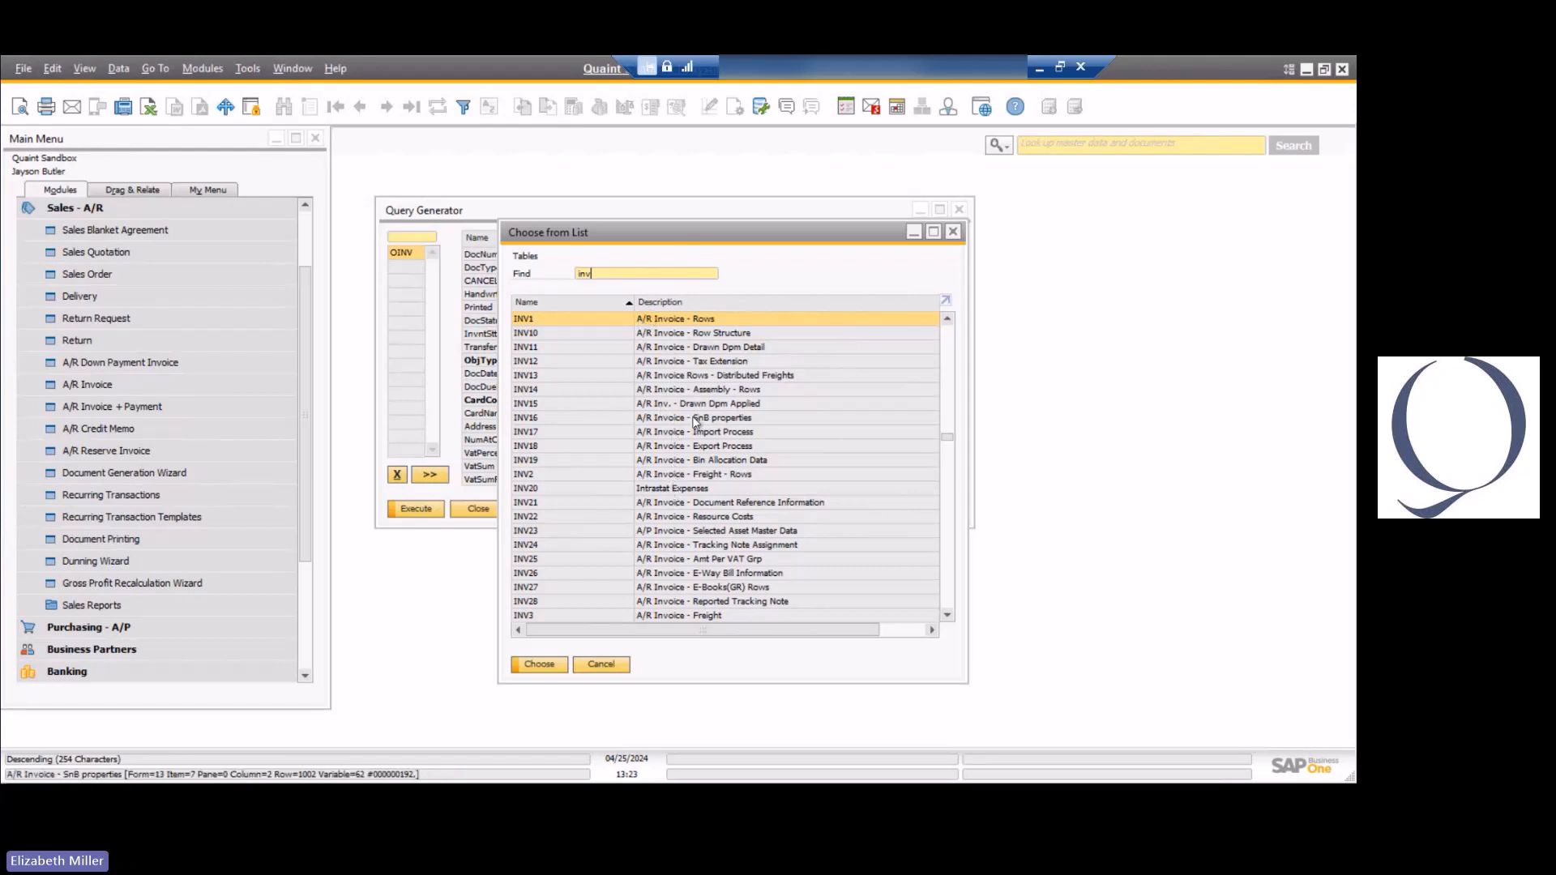
{"action": "left_click", "coordinate": [954, 233]}
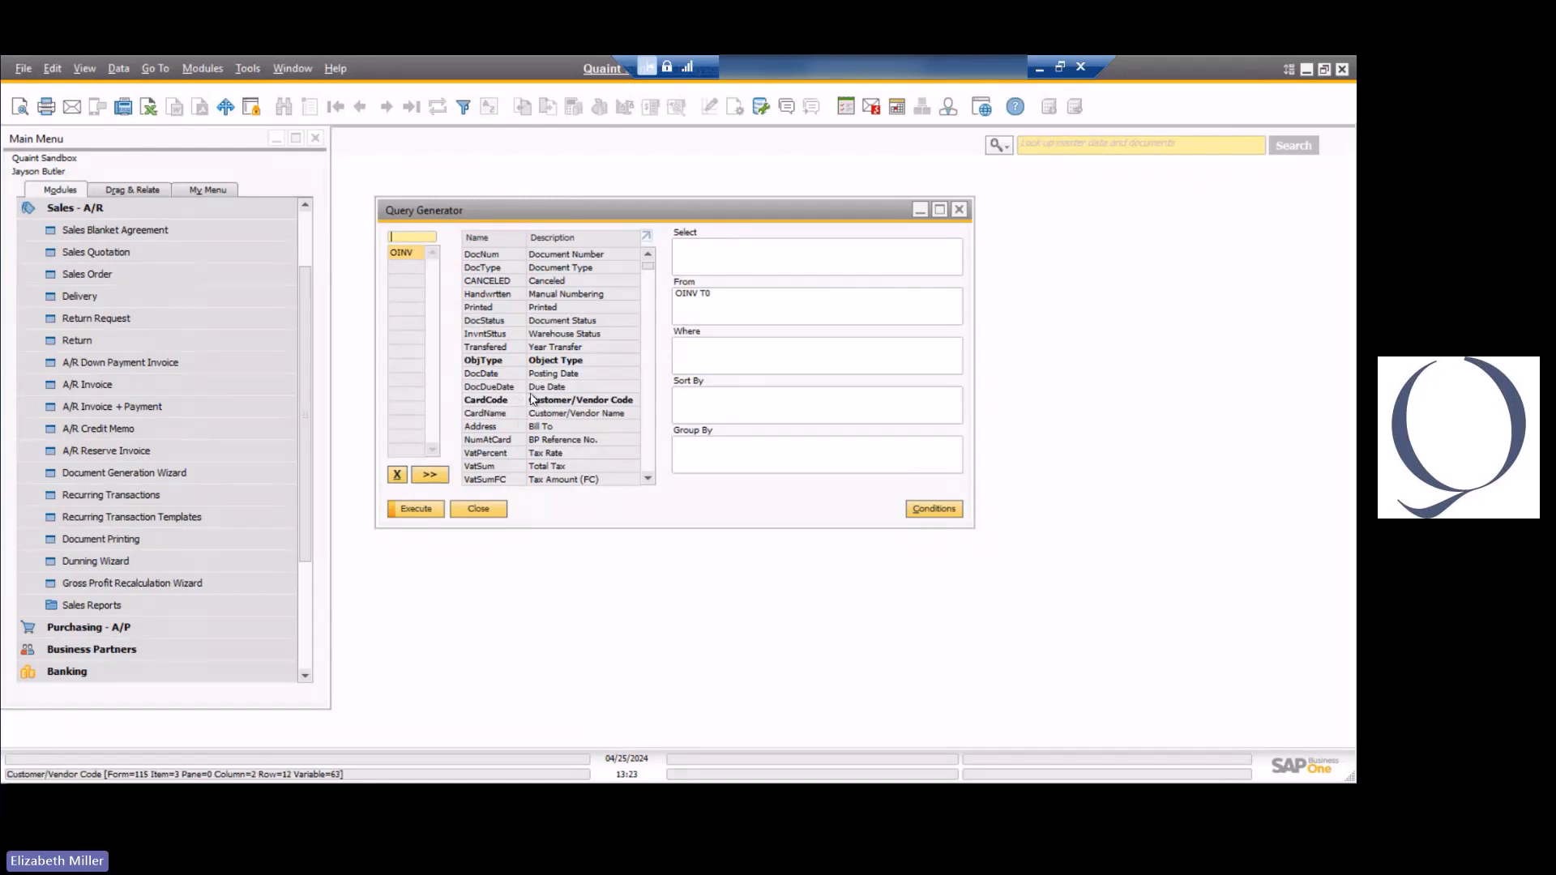
Join the OCRD table to OINV through the linked CardCode field and remove it from the query again.
{"action": "left_click_drag", "start_coordinate": [495, 400], "coordinate": [413, 273]}
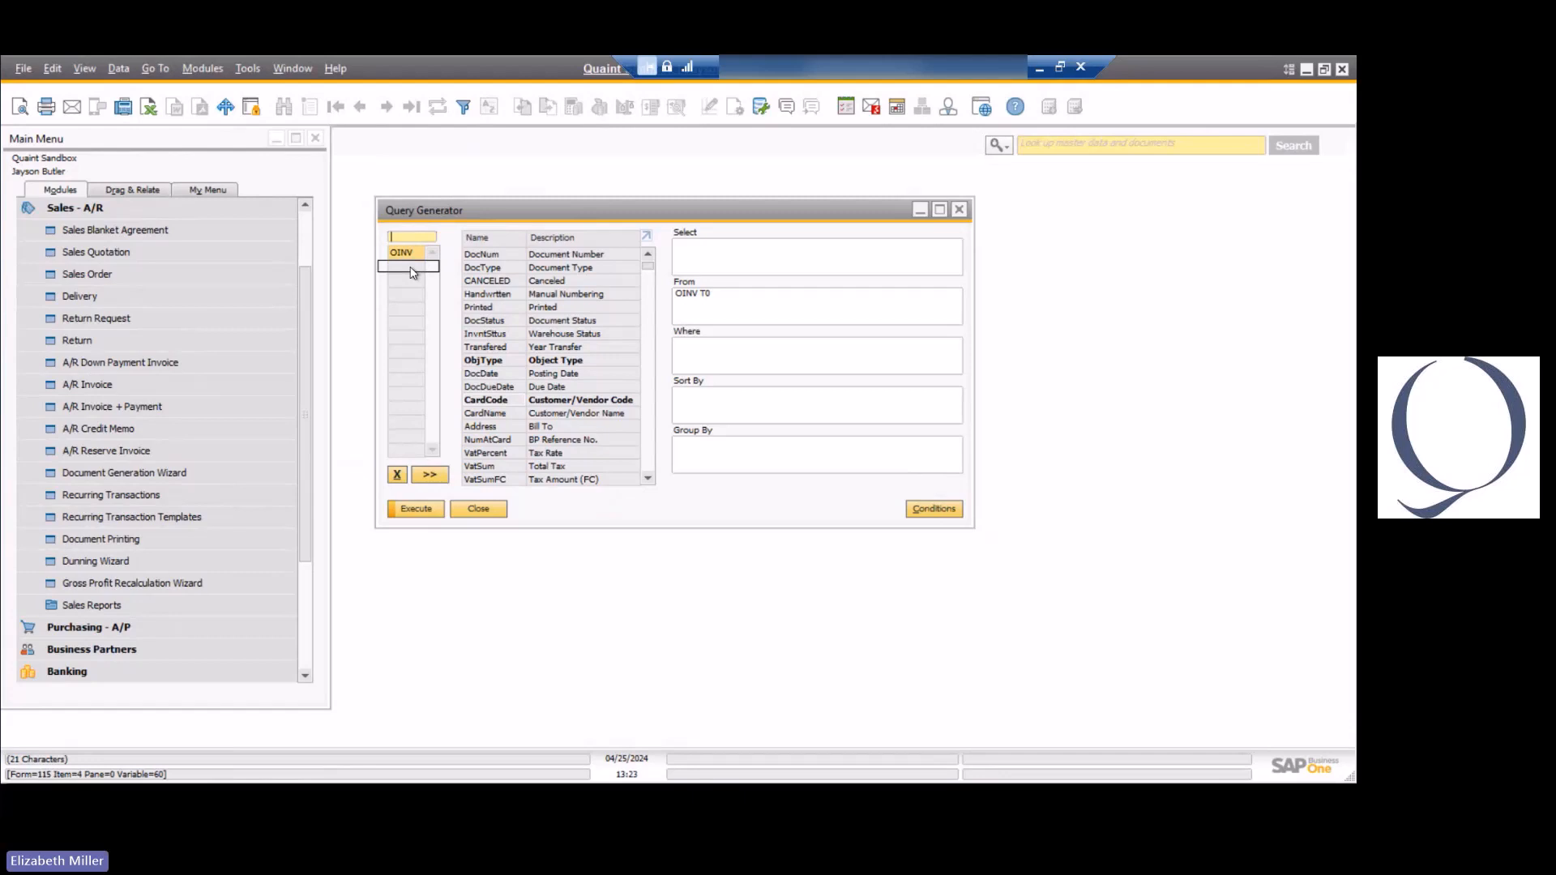
{"action": "left_click_drag", "start_coordinate": [414, 273], "coordinate": [413, 273]}
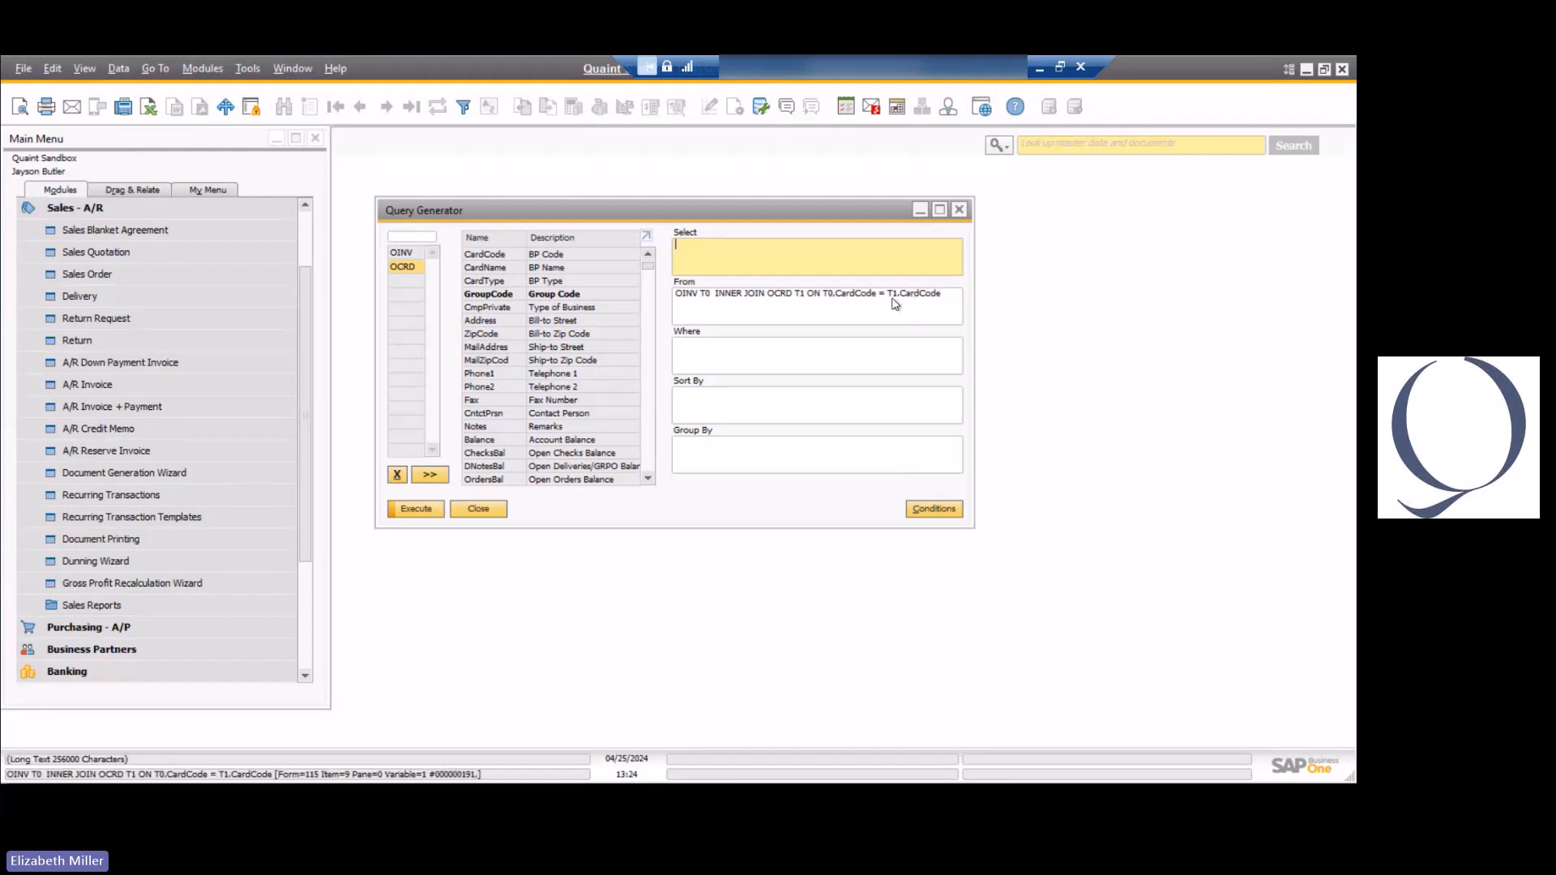
{"action": "left_click", "coordinate": [398, 475]}
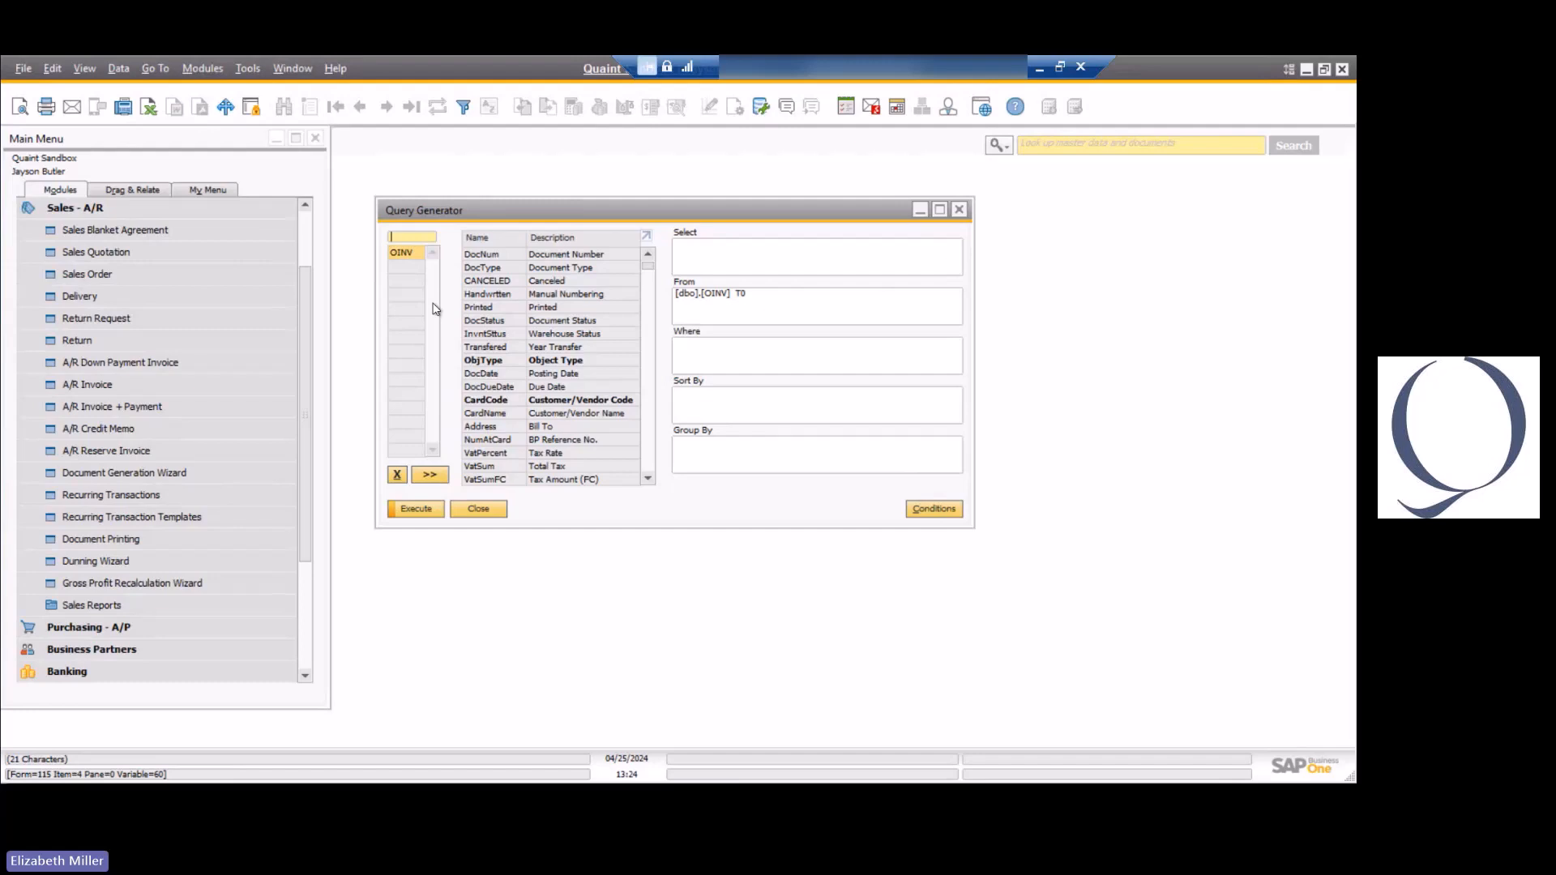
Add the INV1 invoice rows table to the query, joined with OINV.
{"action": "type", "text": "inv1"}
{"action": "key", "text": "Return"}
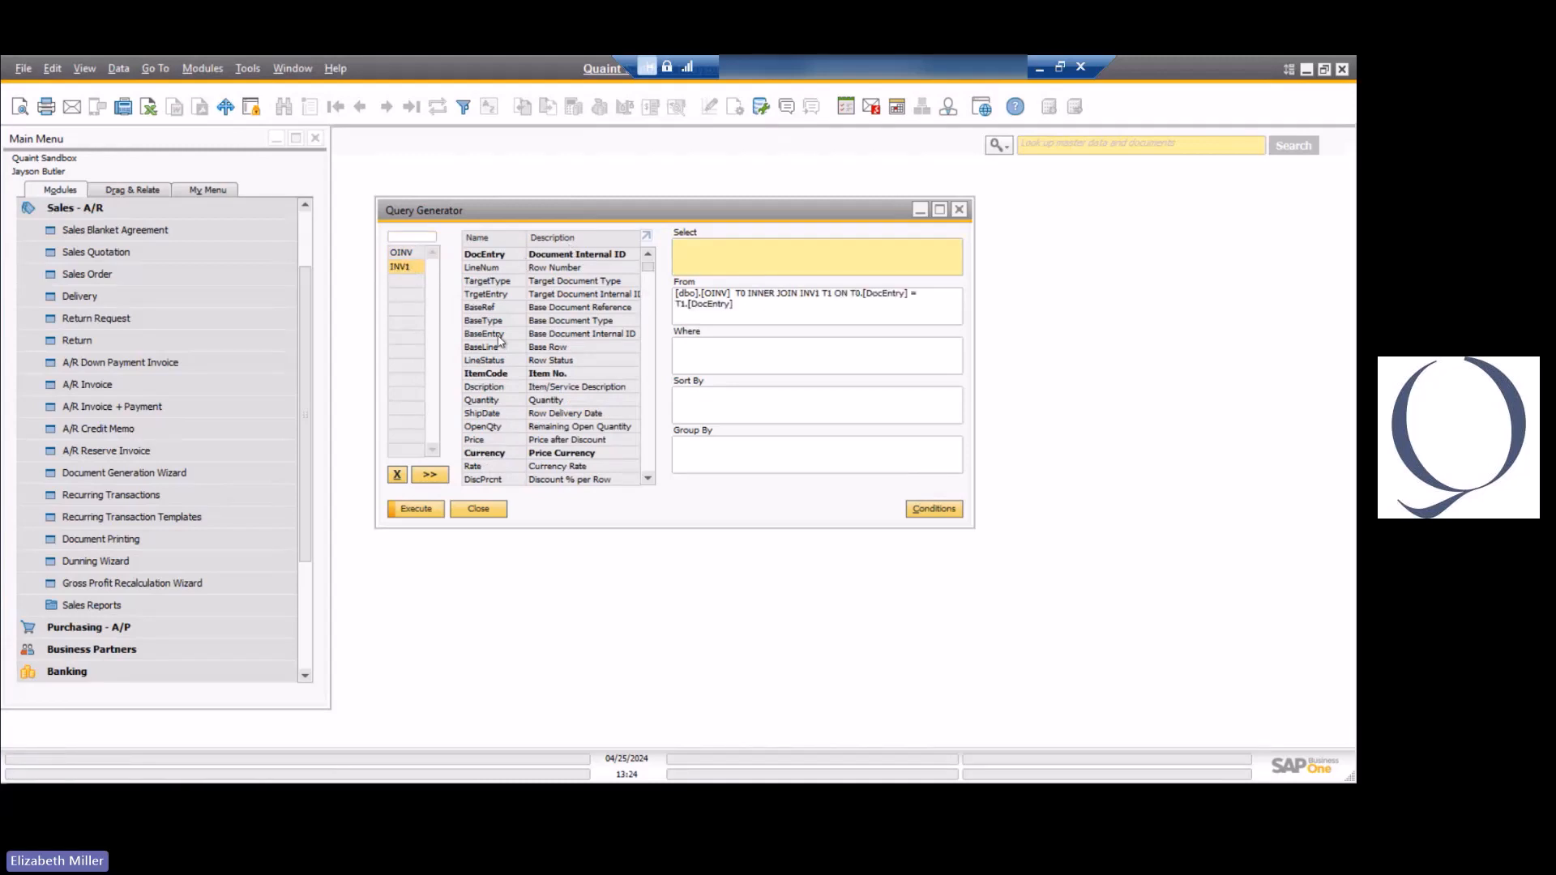
Examine the fields of OINV against the A/R Invoice form, close the form, and view the INV1 row fields.
{"action": "left_click", "coordinate": [414, 256]}
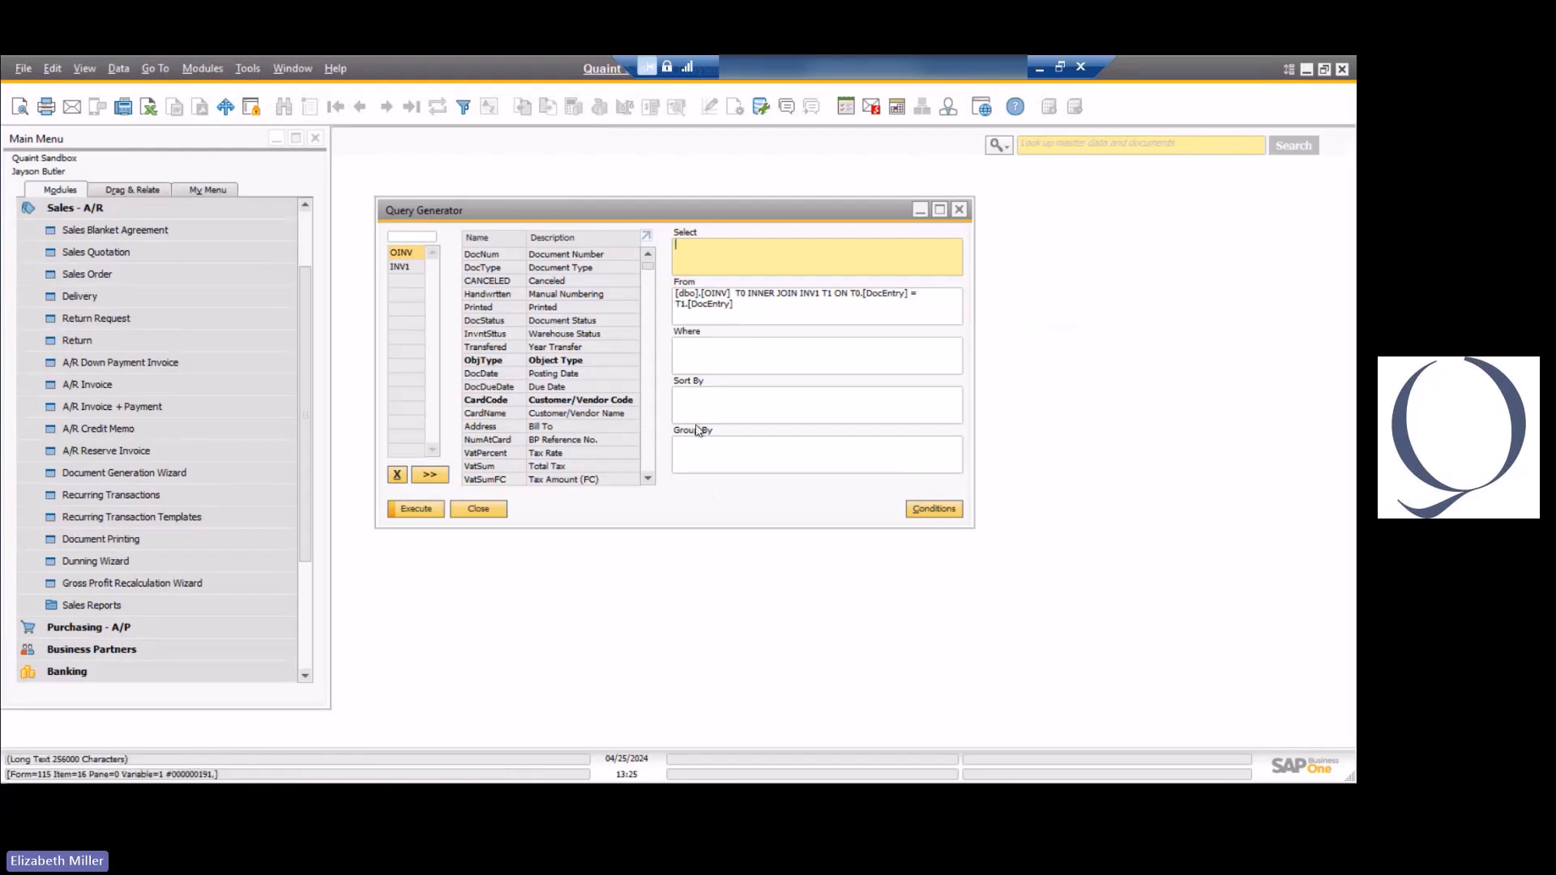
{"action": "left_click", "coordinate": [217, 384]}
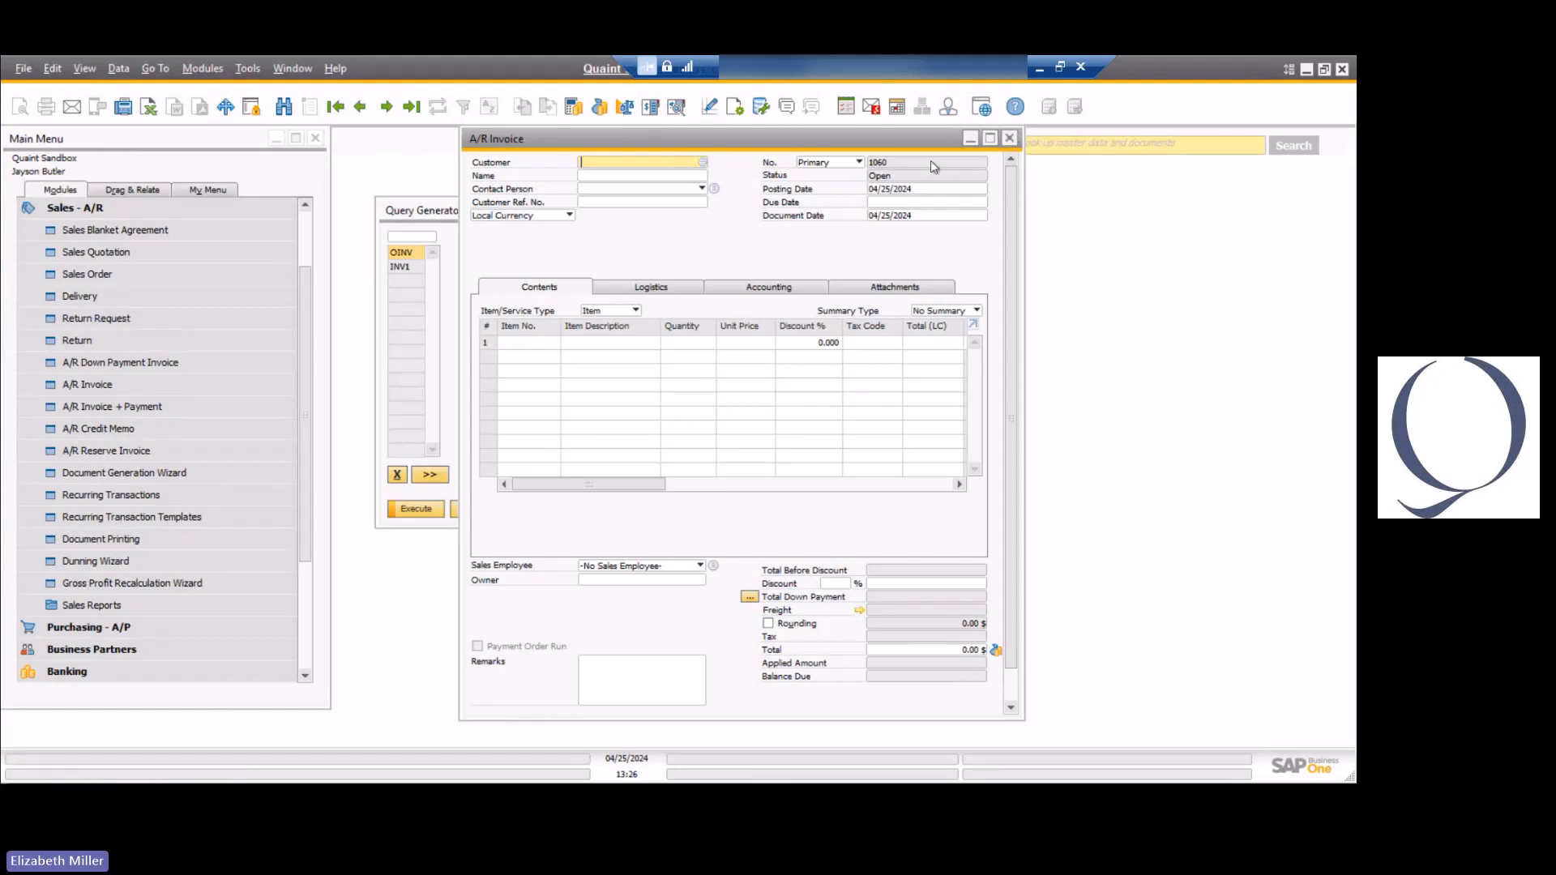
{"action": "left_click", "coordinate": [1011, 140]}
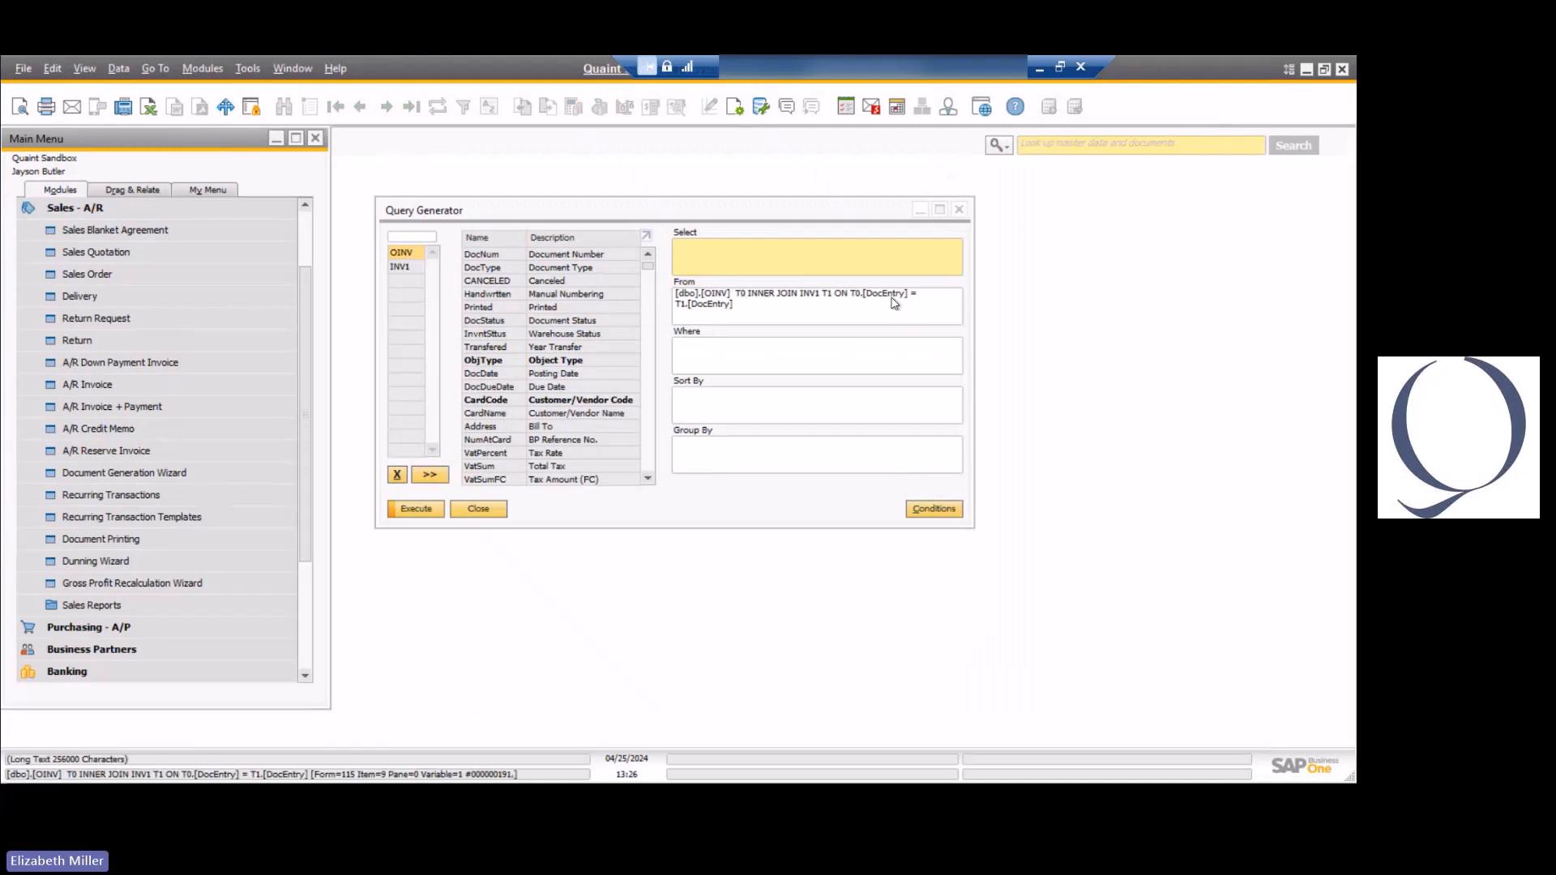
{"action": "left_click", "coordinate": [406, 266]}
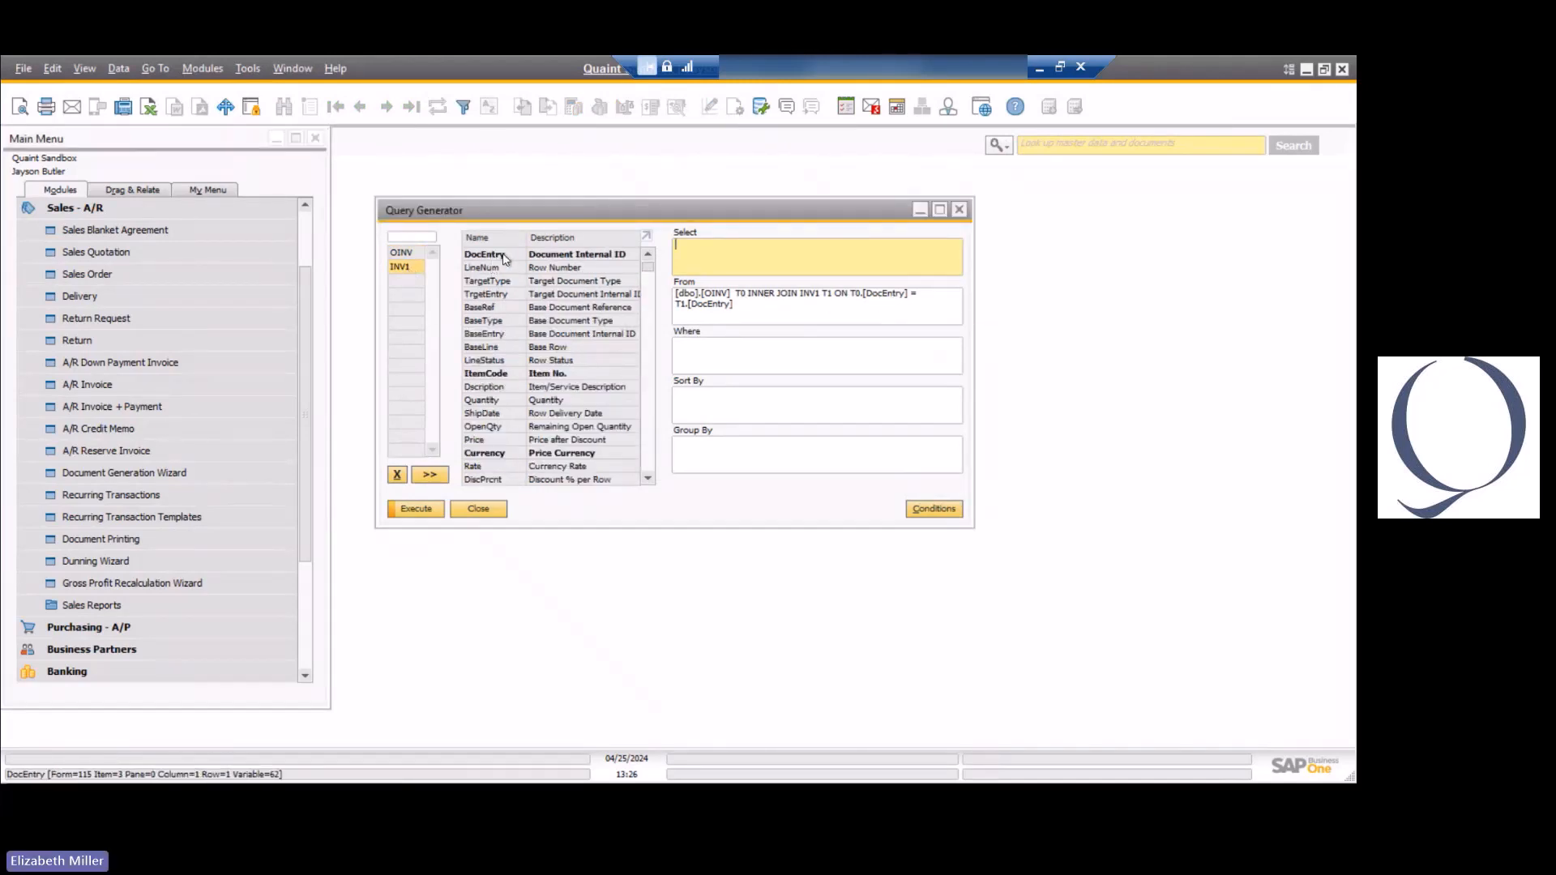
Add CardCode, CardName and DocDate from the OINV table to the query's selected fields.
{"action": "key", "text": "Up"}
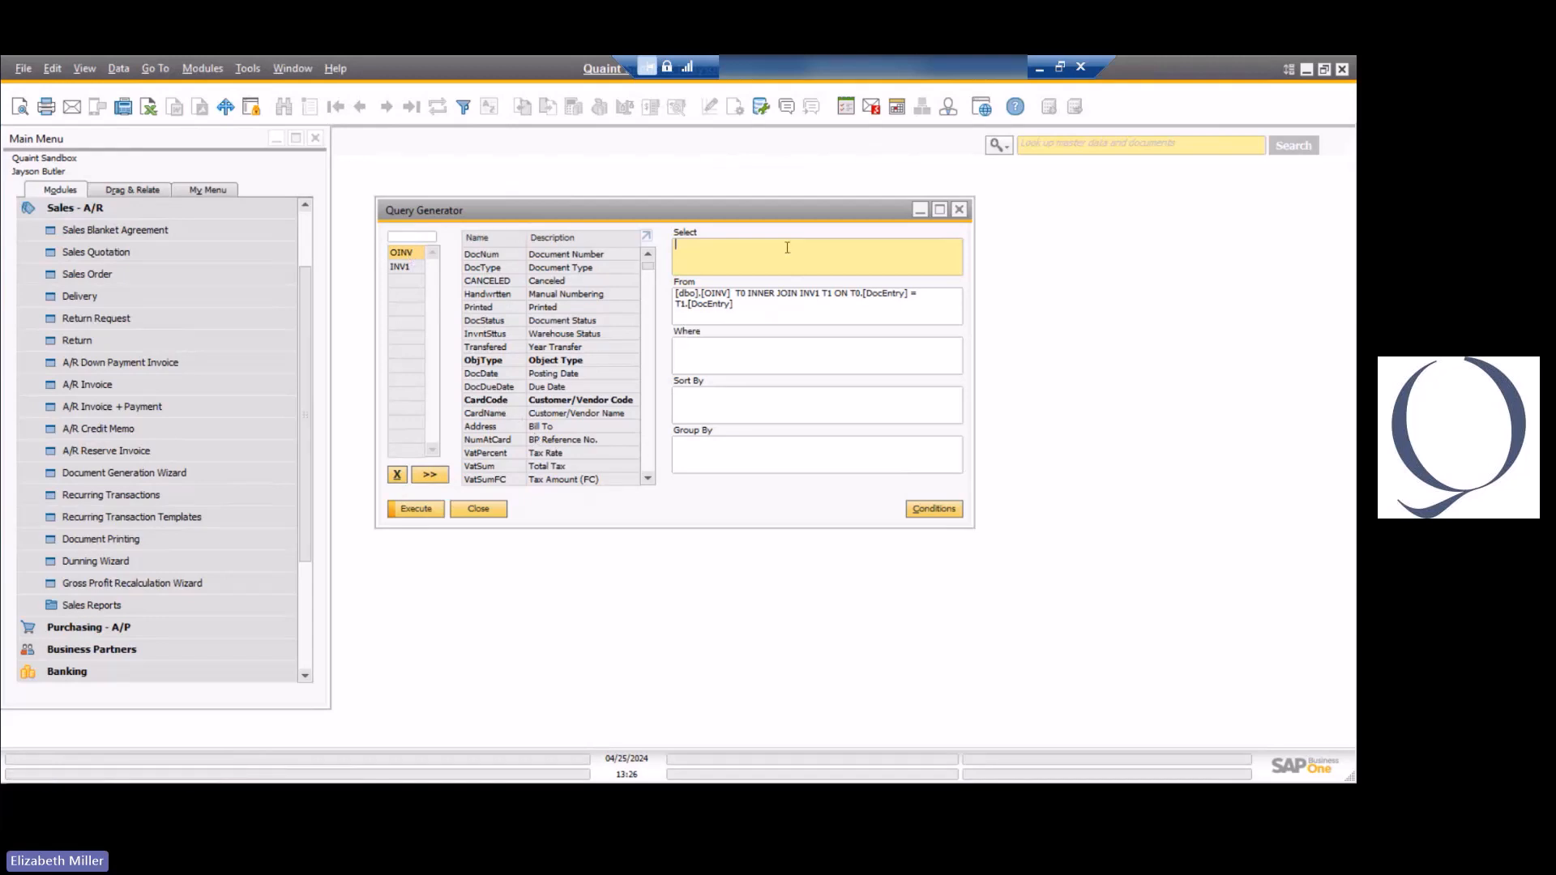
{"action": "double_click", "coordinate": [486, 402]}
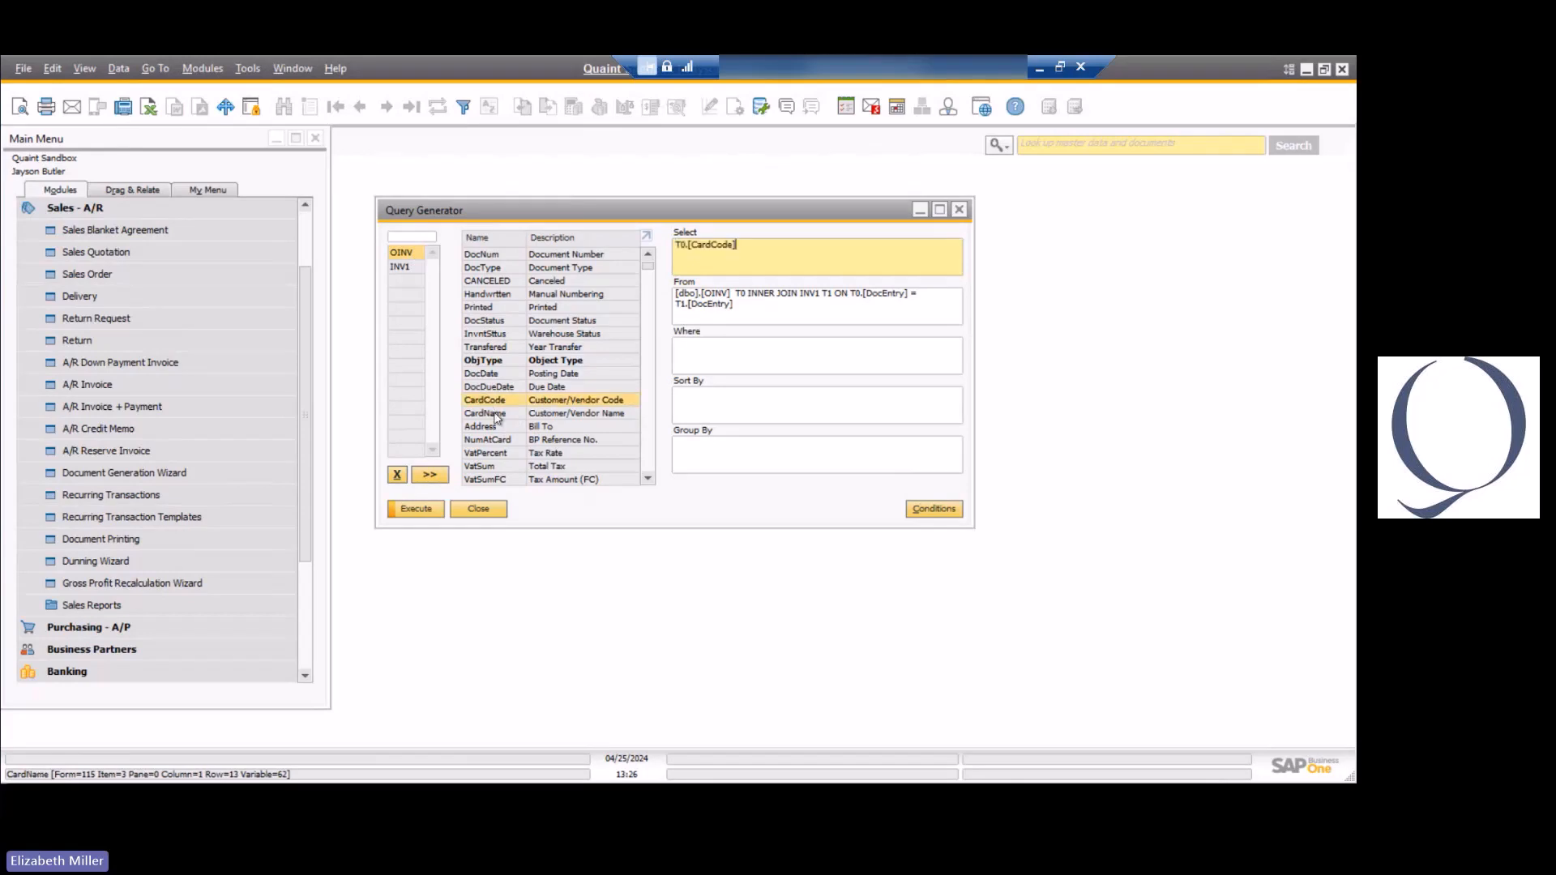
{"action": "double_click", "coordinate": [486, 414]}
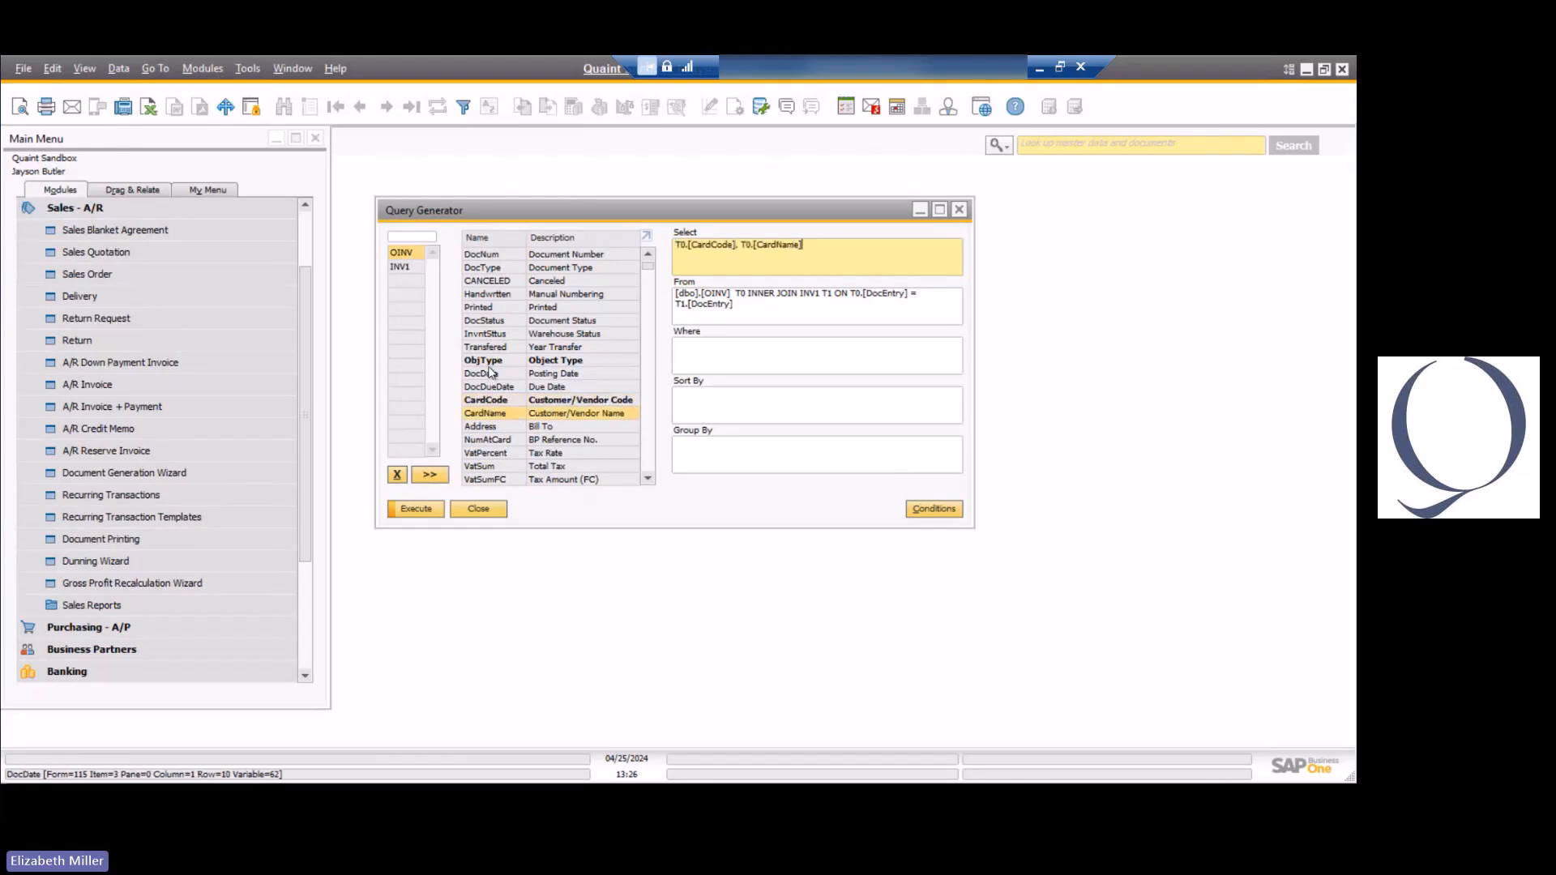
{"action": "double_click", "coordinate": [494, 377]}
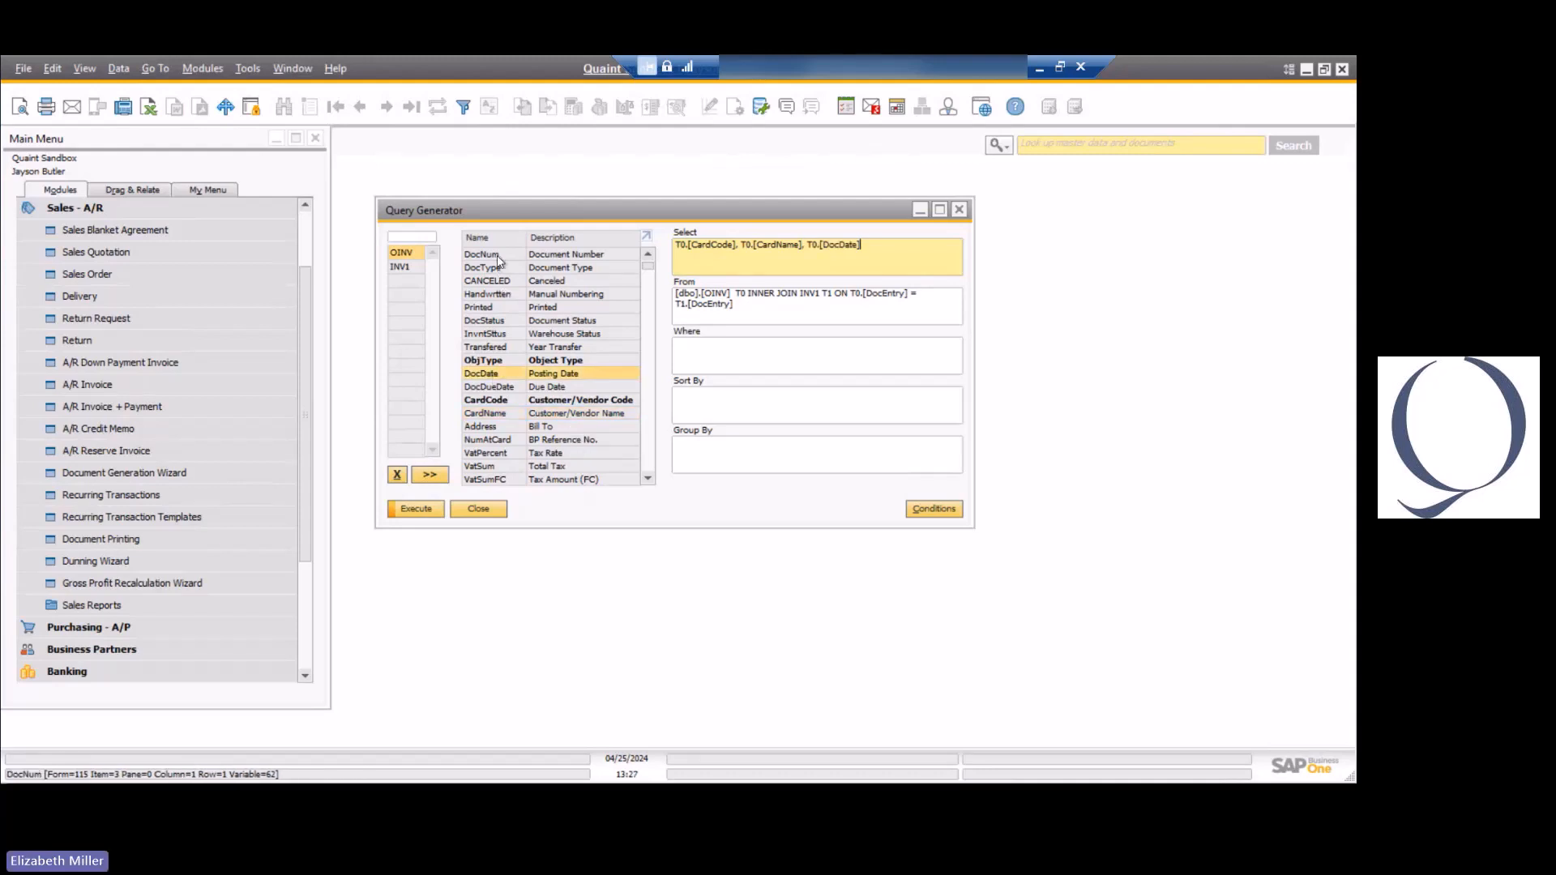
Sort the OINV fields by name and by description, and append T0."DocTotal" to the Select clause.
{"action": "left_click", "coordinate": [513, 240]}
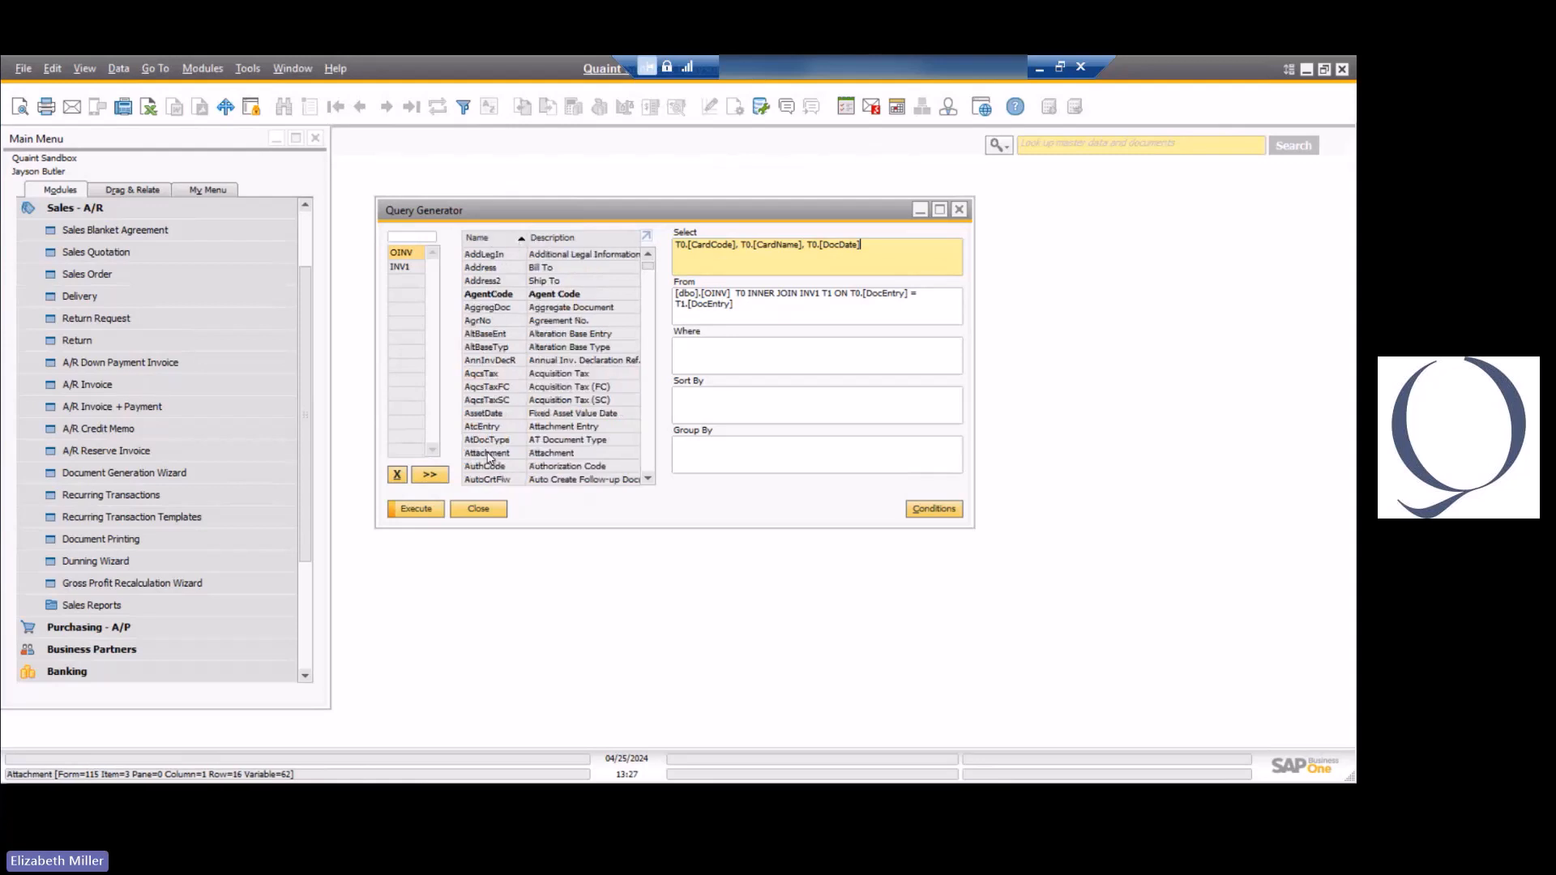
{"action": "left_click", "coordinate": [579, 243]}
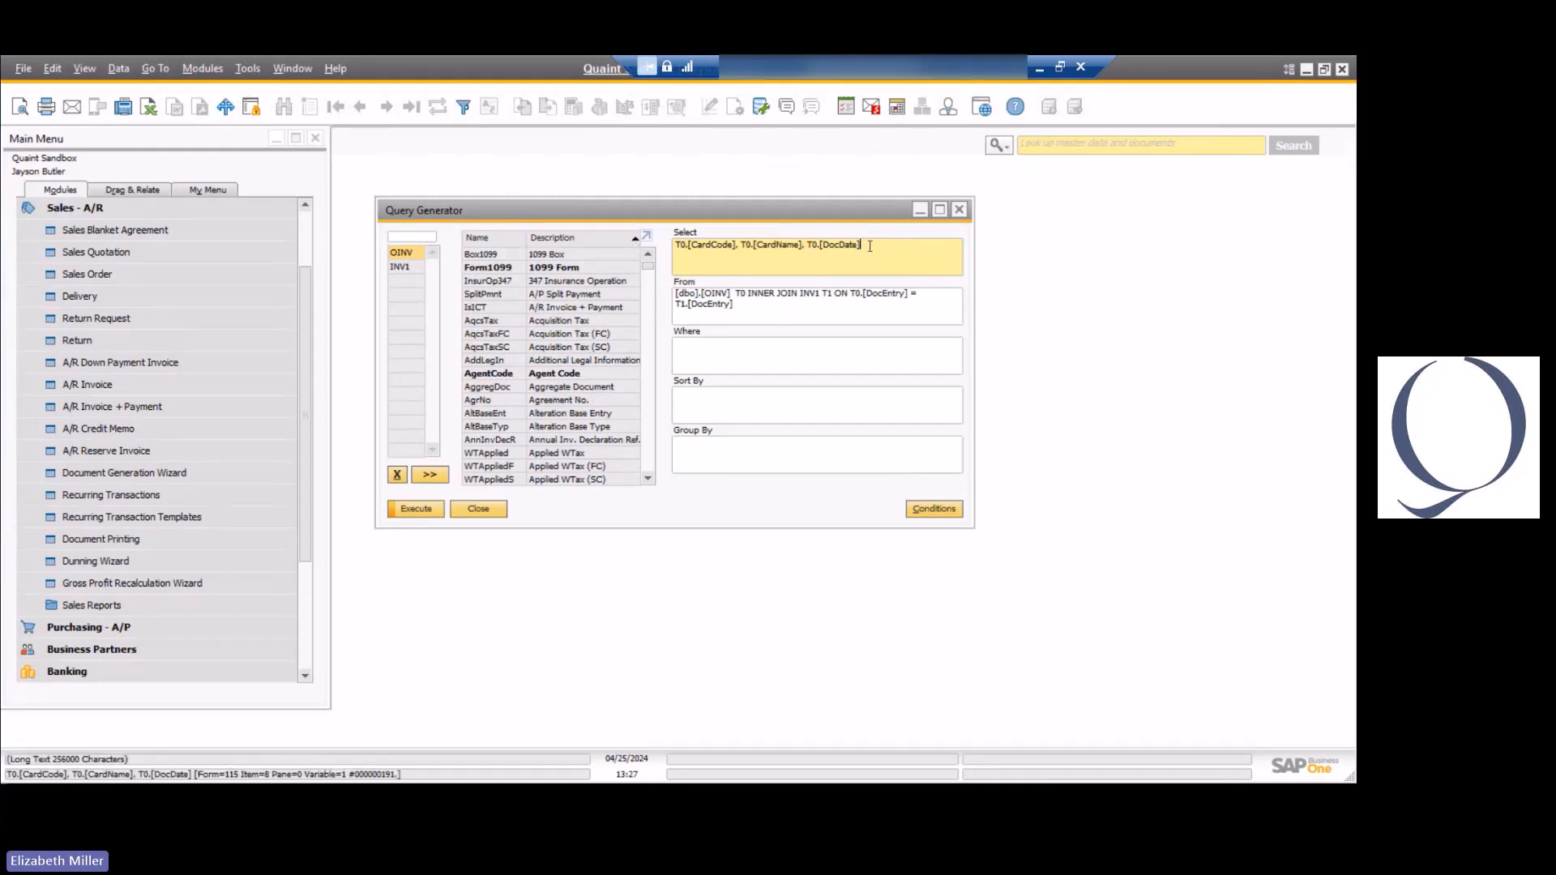
{"action": "type", "text": ", T0."}
{"action": "type", "text": "dOCTtoa"}
{"action": "key", "text": "BackSpace"}
{"action": "key", "text": "BackSpace"}
{"action": "key", "text": "BackSpace"}
{"action": "key", "text": "BackSpace"}
{"action": "type", "text": "otal"}
{"action": "key", "text": "BackSpace"}
{"action": "key", "text": "BackSpace"}
{"action": "key", "text": "BackSpace"}
{"action": "key", "text": "BackSpace"}
{"action": "key", "text": "BackSpace"}
{"action": "key", "text": "BackSpace"}
{"action": "key", "text": "BackSpace"}
{"action": "type", "text": "DocTotal"}
{"action": "type", "text": "\""}
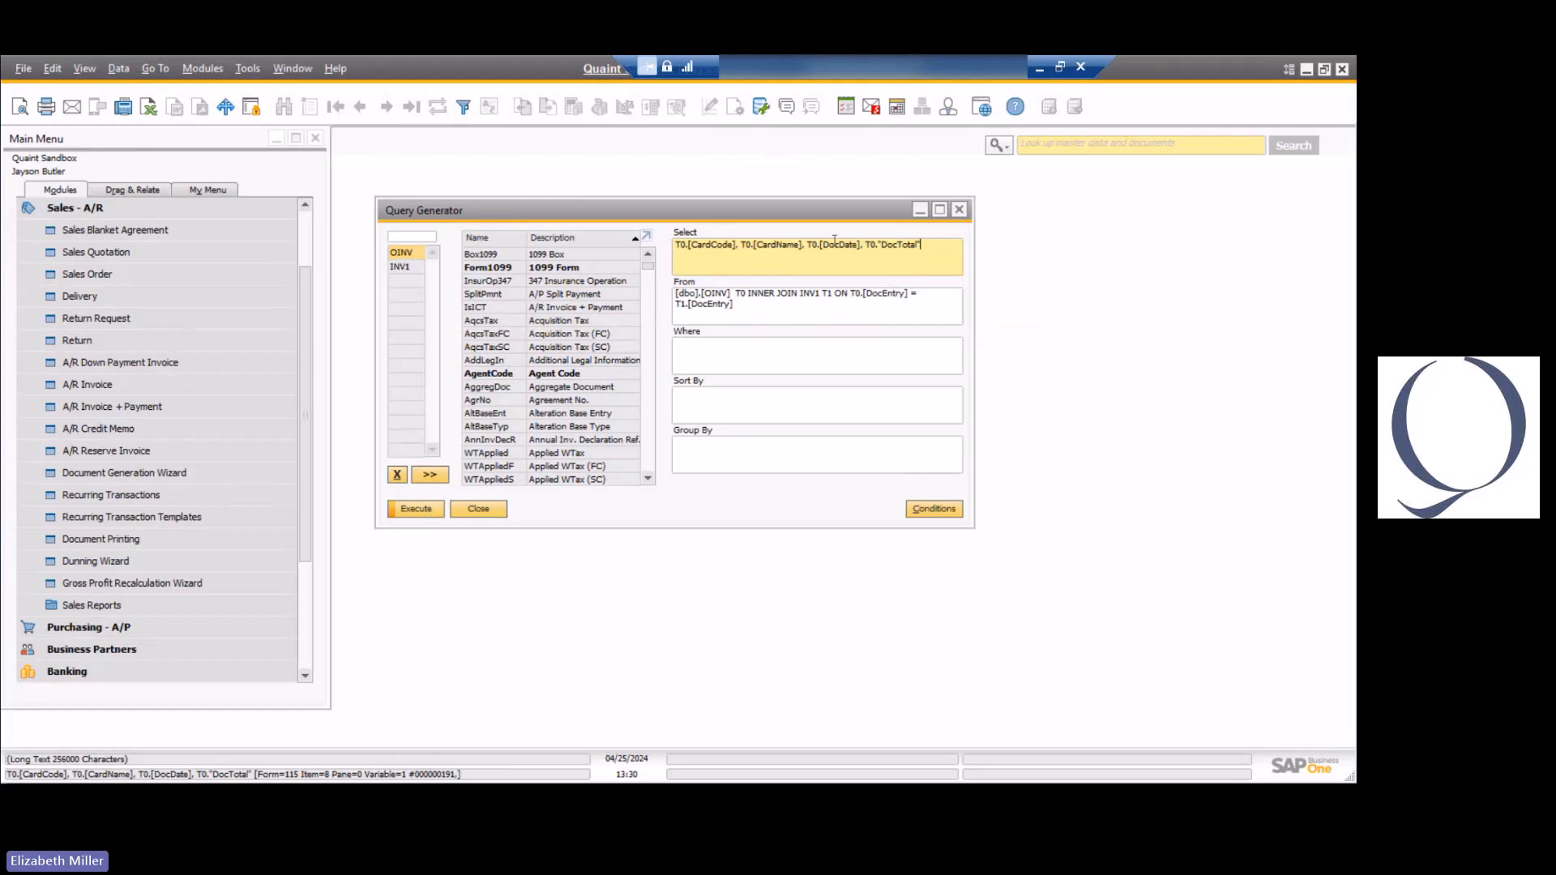
Run the query, reposition the preview to examine the customer, posting date and document total rows, and close it.
{"action": "left_click", "coordinate": [416, 509]}
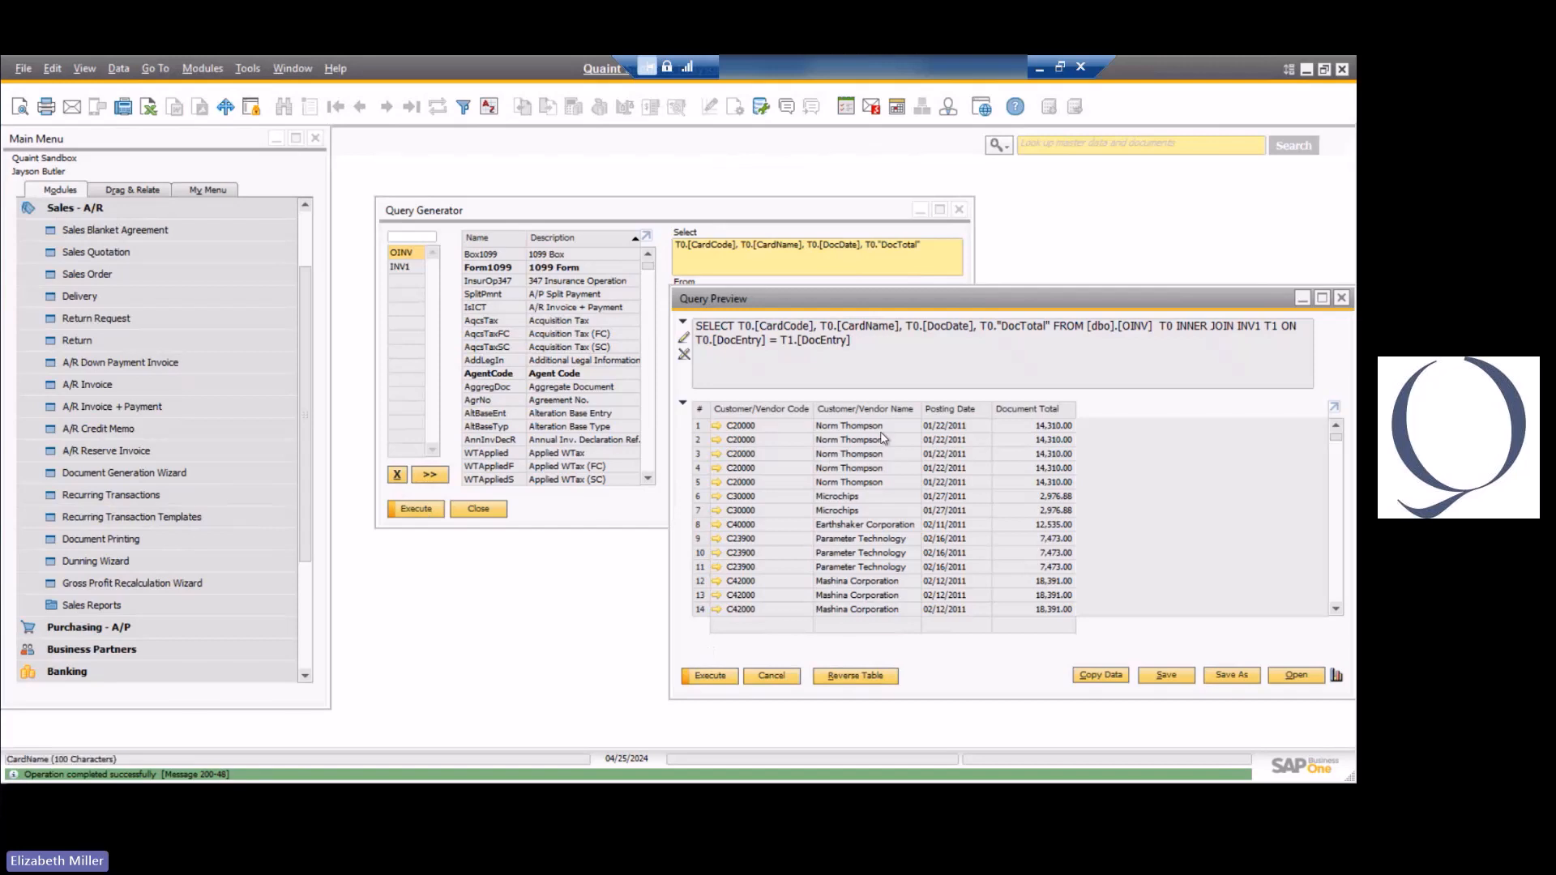
{"action": "left_click_drag", "start_coordinate": [898, 304], "coordinate": [721, 172]}
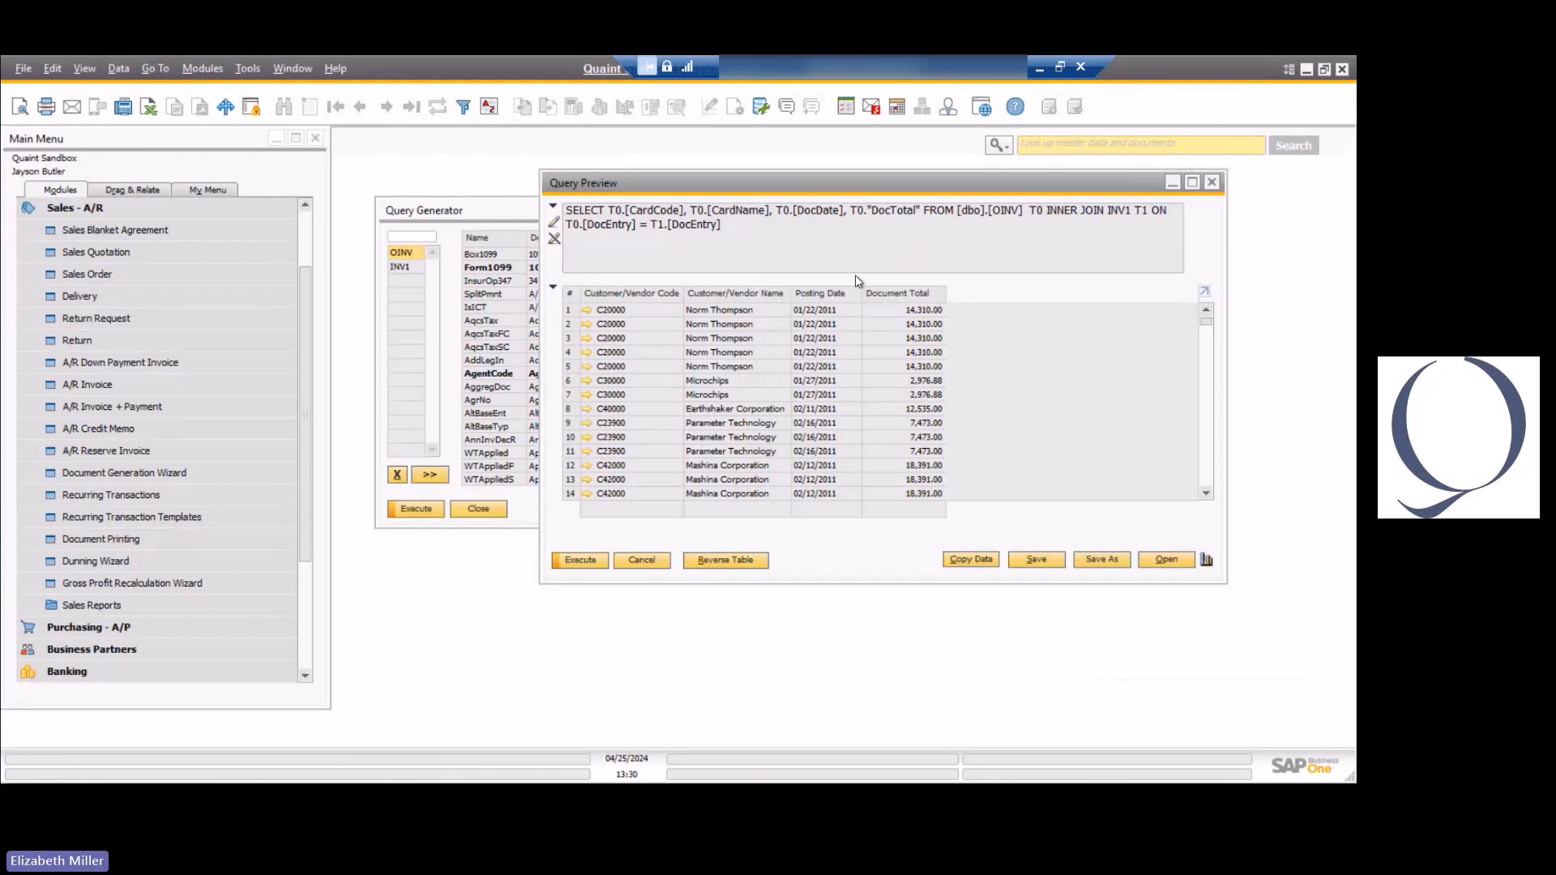
{"action": "left_click", "coordinate": [640, 560]}
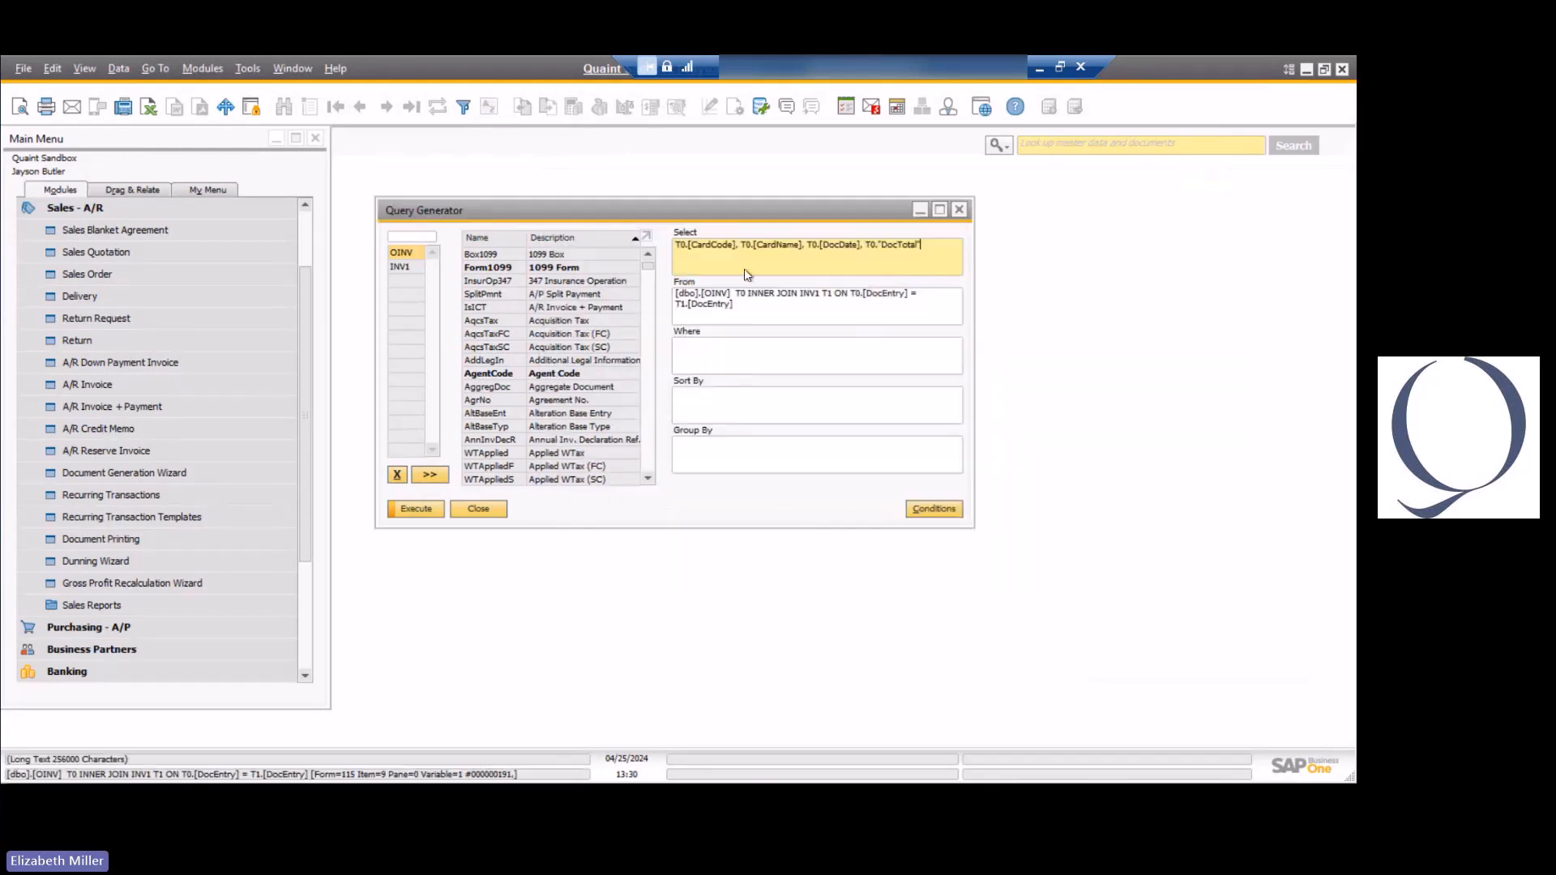
Insert T0.DocNum after CardName in the Select clause, run the query, and close the preview.
{"action": "left_click", "coordinate": [802, 245]}
{"action": "type", "text": "T0."}
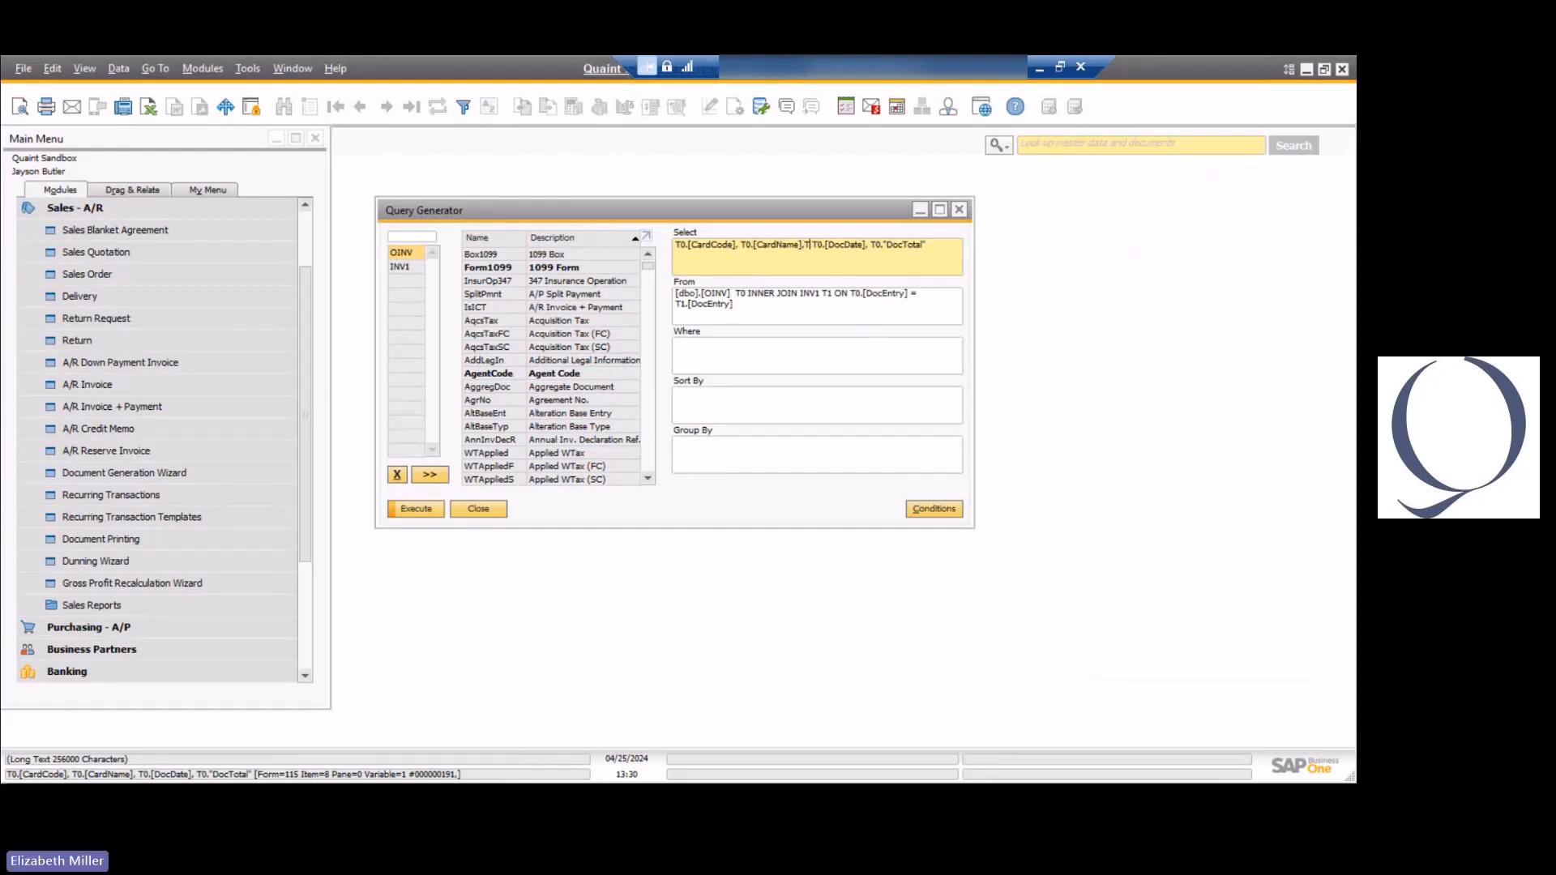
{"action": "type", "text": "DocNum,"}
{"action": "left_click", "coordinate": [416, 509]}
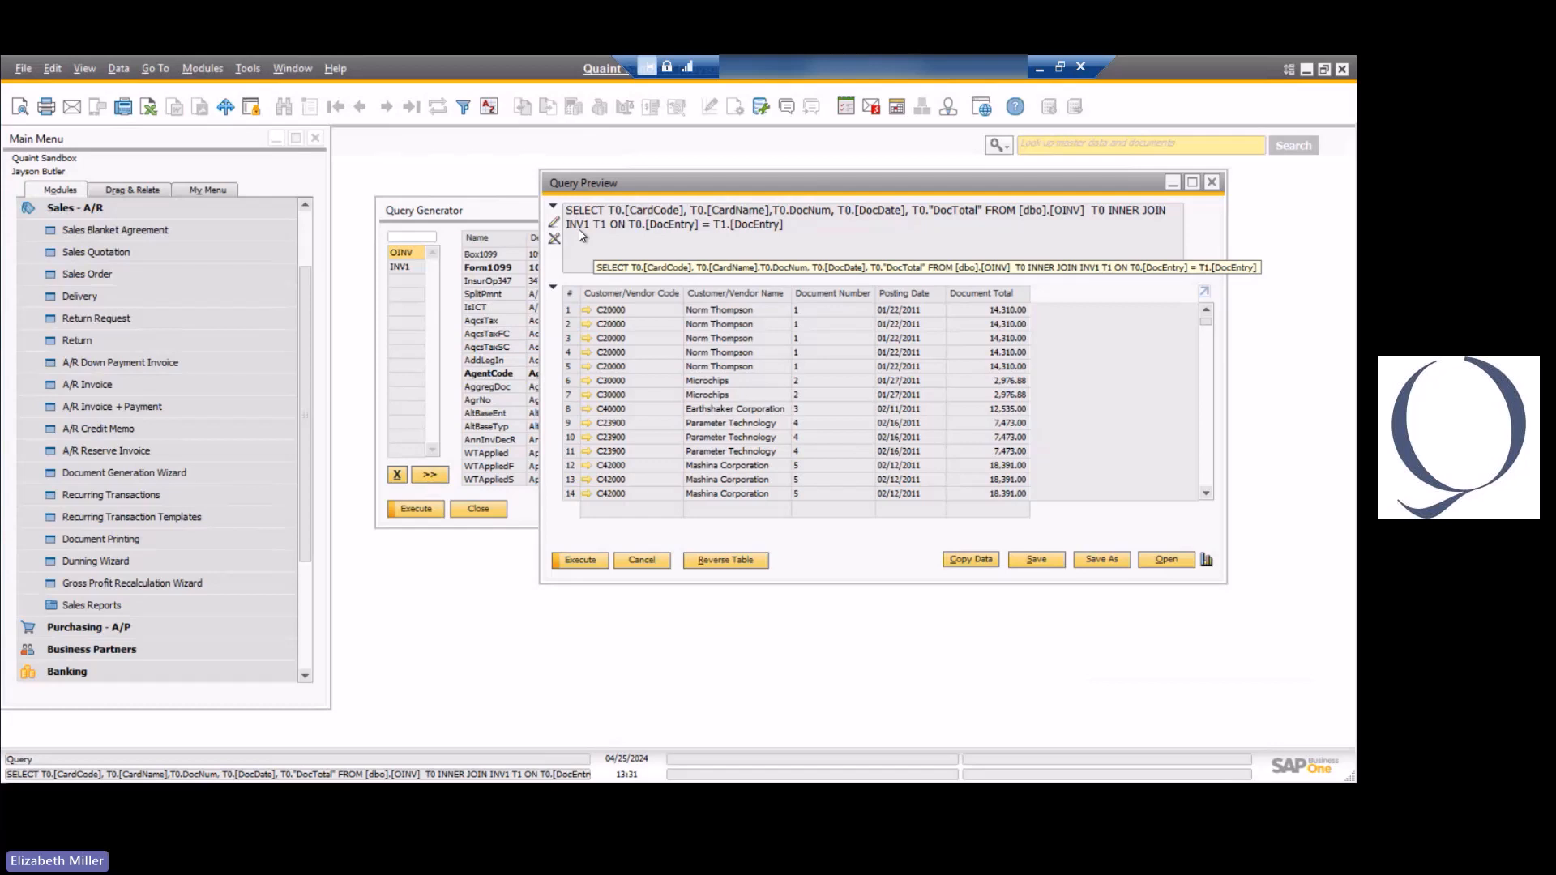
{"action": "left_click", "coordinate": [639, 552]}
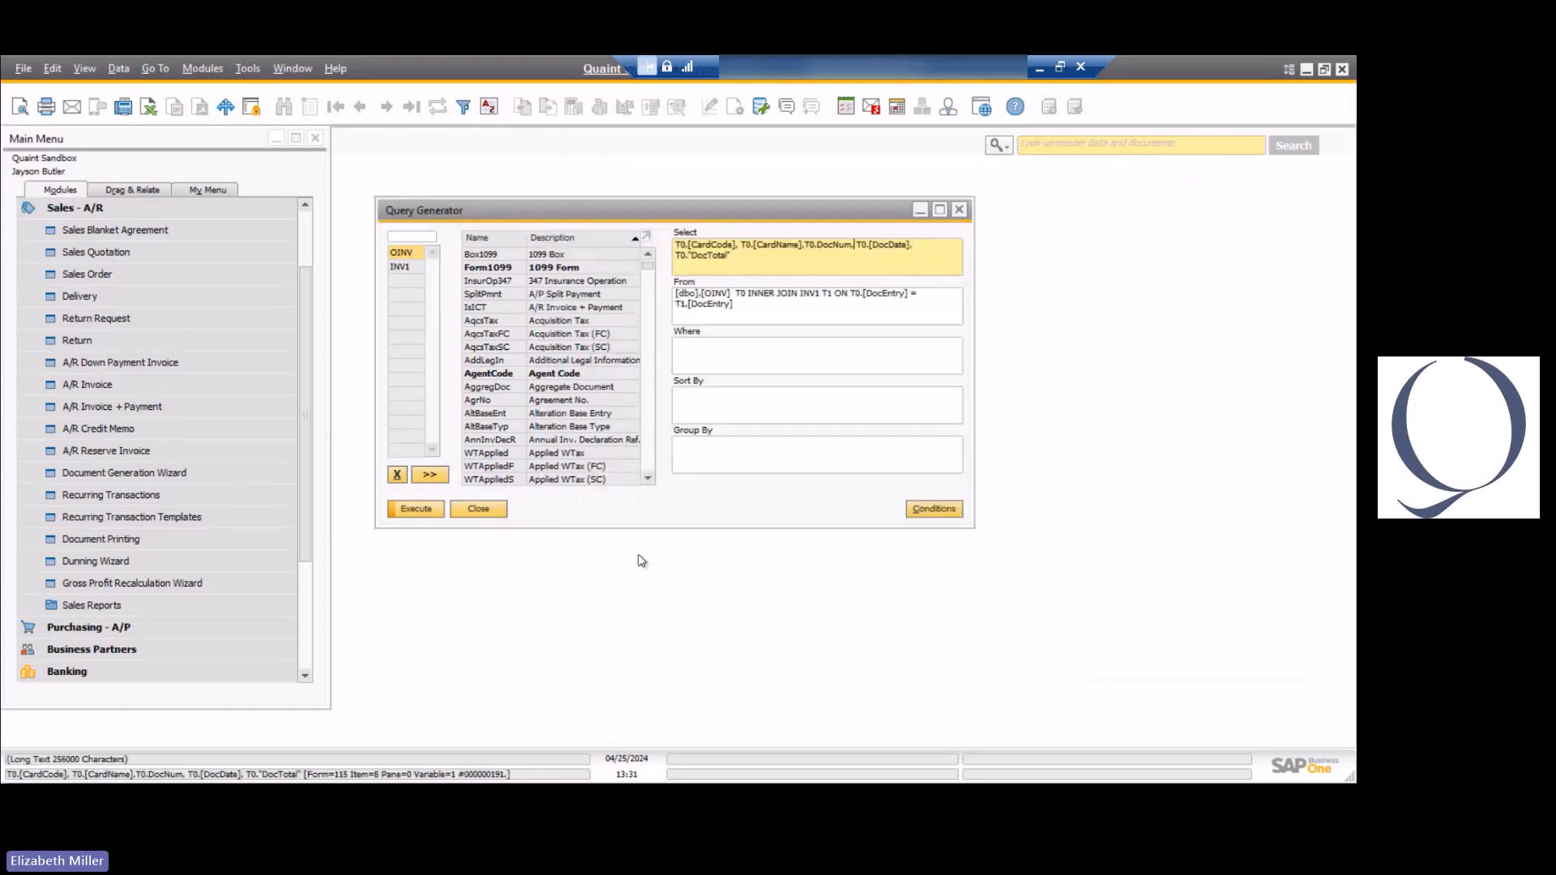
Remove the INV1 table from the query, run it on OINV alone, and close the preview.
{"action": "left_click", "coordinate": [396, 267]}
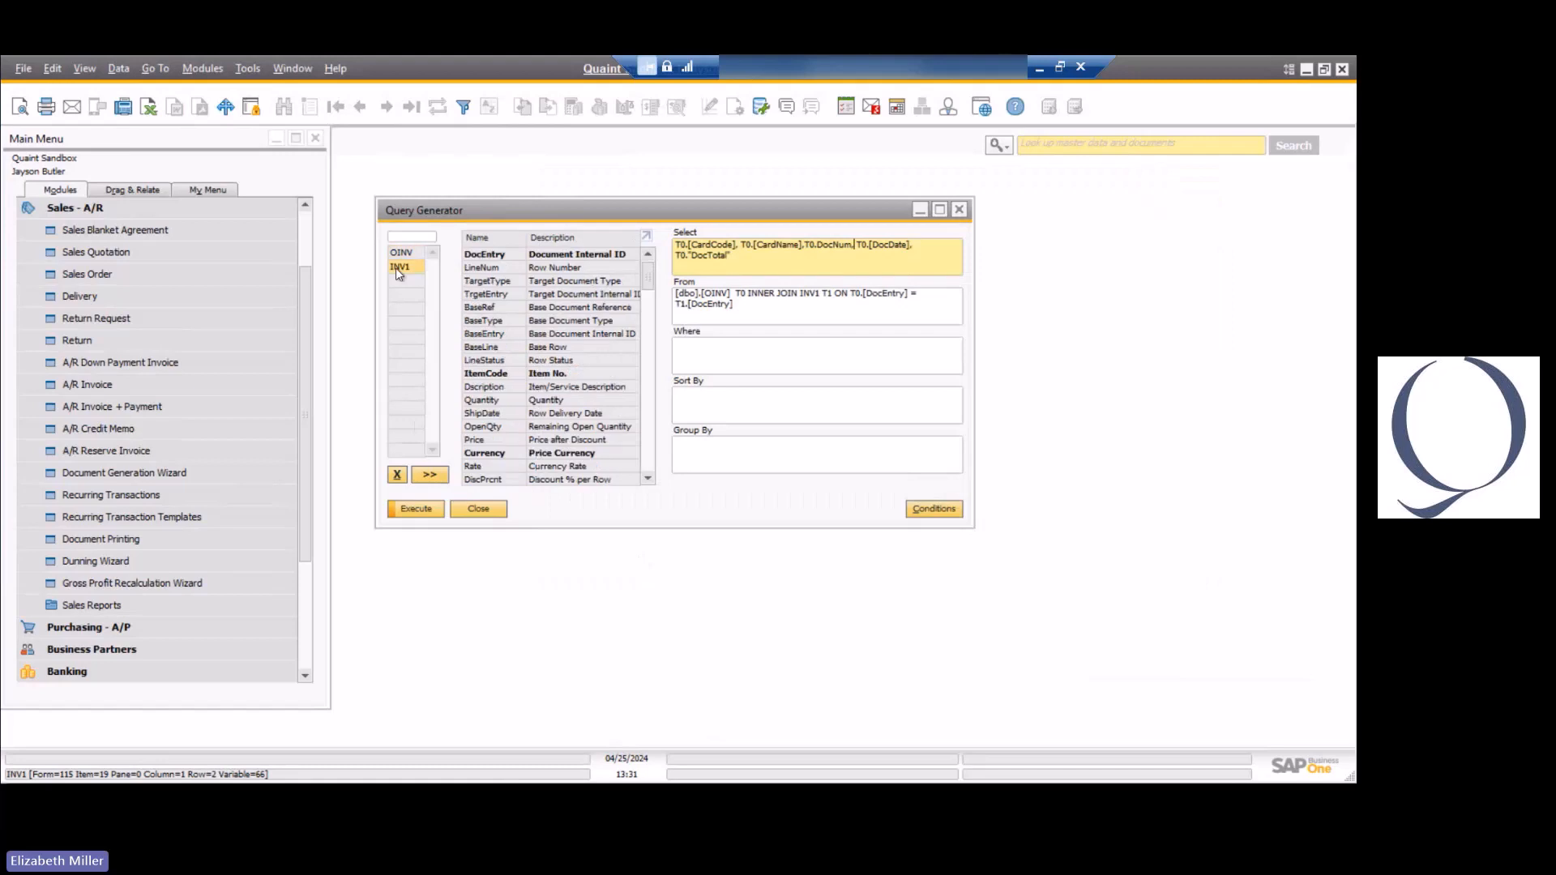
{"action": "left_click", "coordinate": [397, 474]}
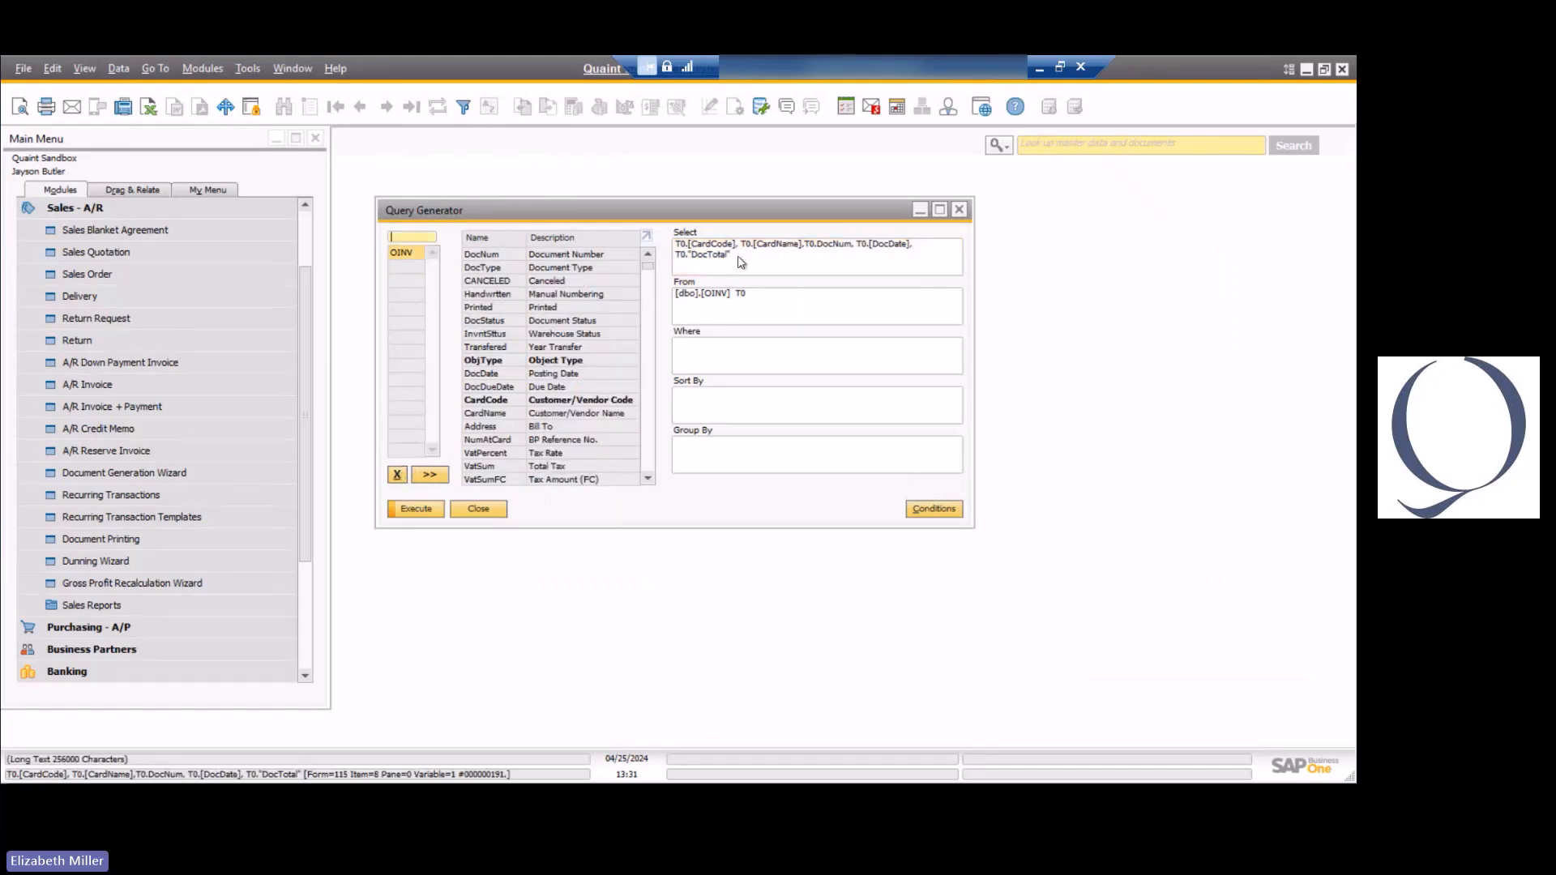
{"action": "left_click", "coordinate": [415, 510]}
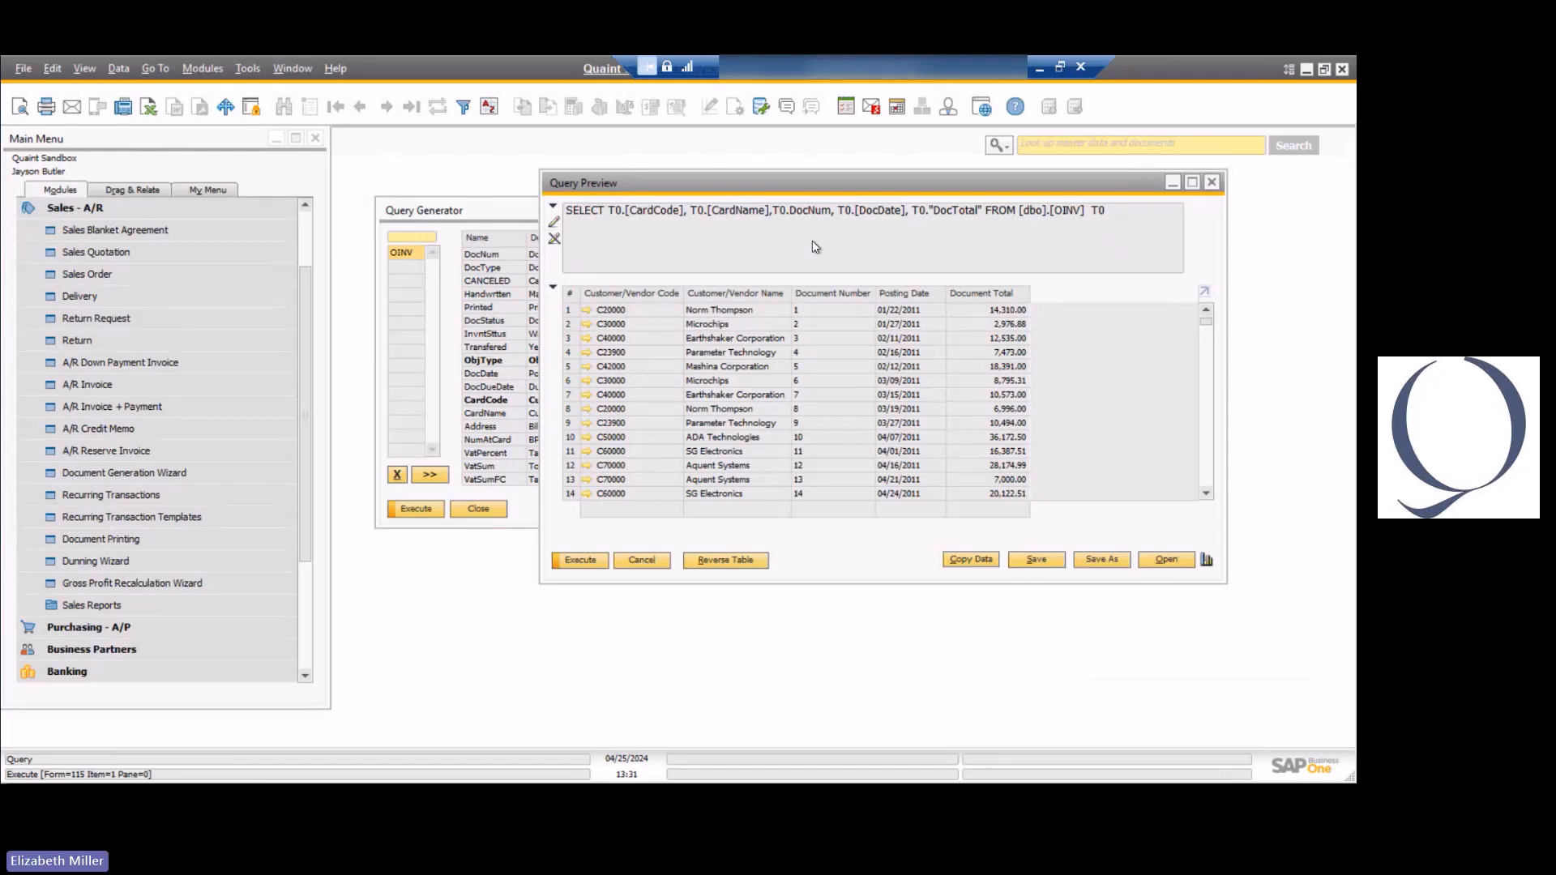
{"action": "left_click", "coordinate": [641, 560]}
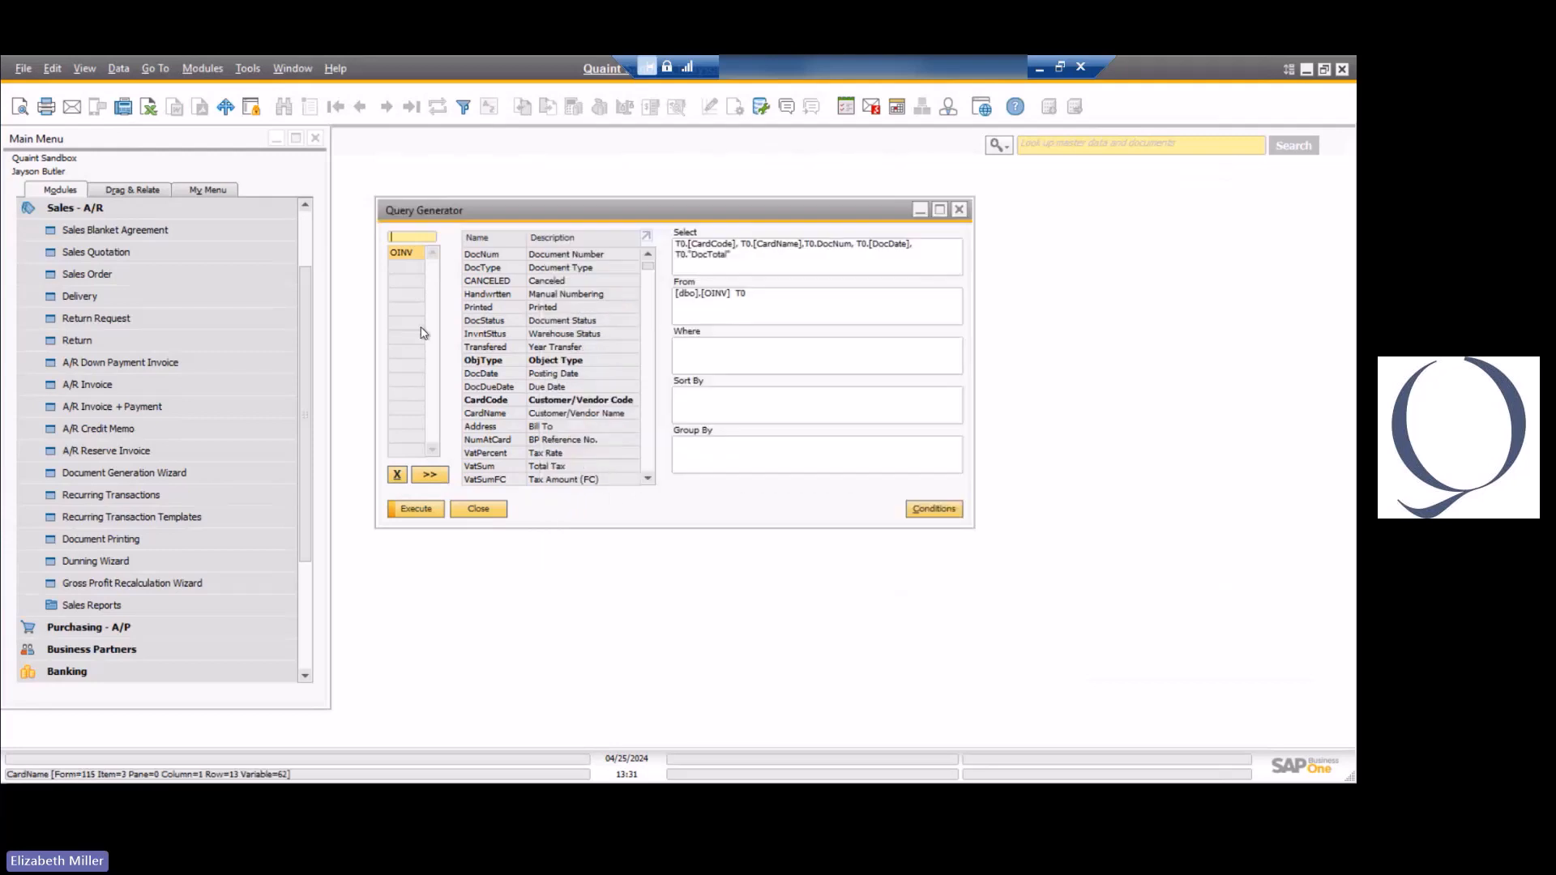
Join INV1 to the query again and paste the copied CardCode, CardName, DocNum, DocDate and DocTotal fields into the Select clause.
{"action": "type", "text": "INV1"}
{"action": "key", "text": "Tab"}
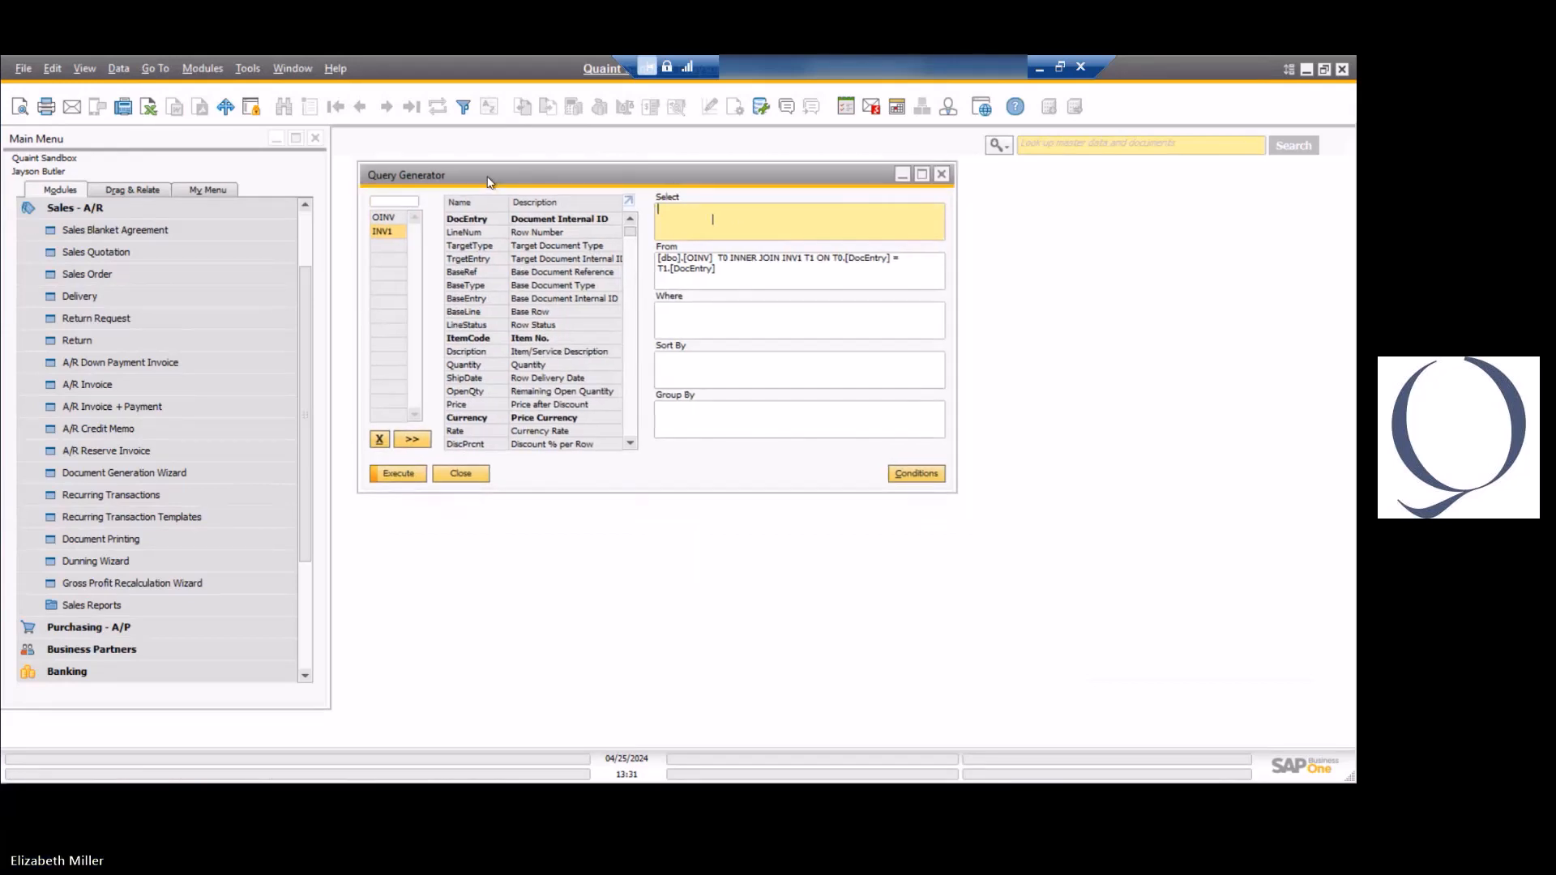
{"action": "type", "text": "T0.[CardCode], T0.[CardName],T0.DocNum, T0.[DocDate], T0.\"DocTotal\""}
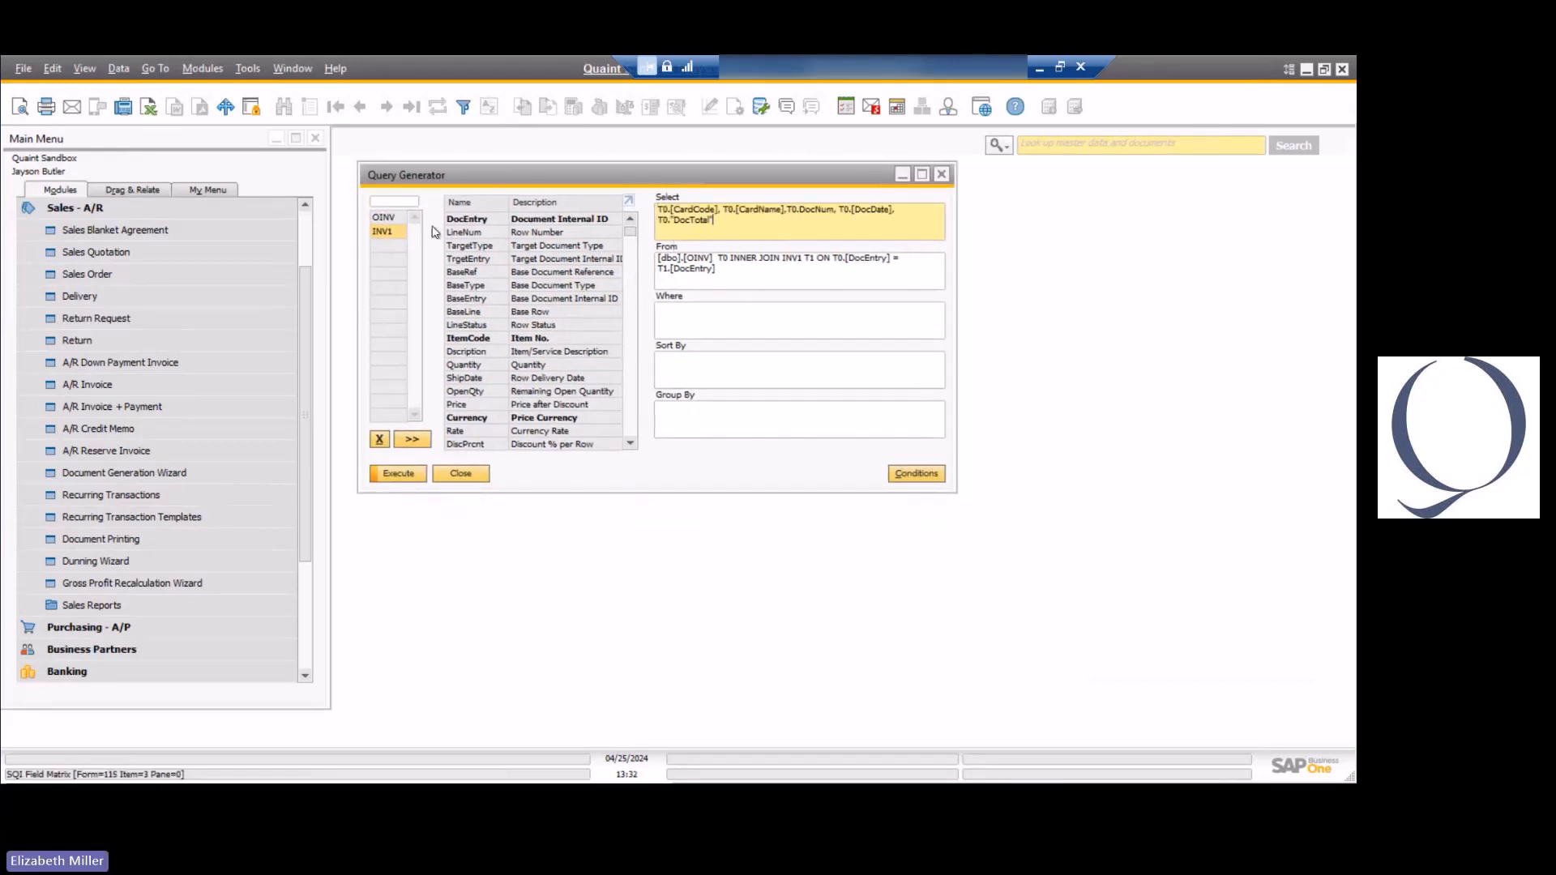
Add ItemCode, Dscription and Quantity from the INV1 table to the query's selected fields.
{"action": "double_click", "coordinate": [478, 340]}
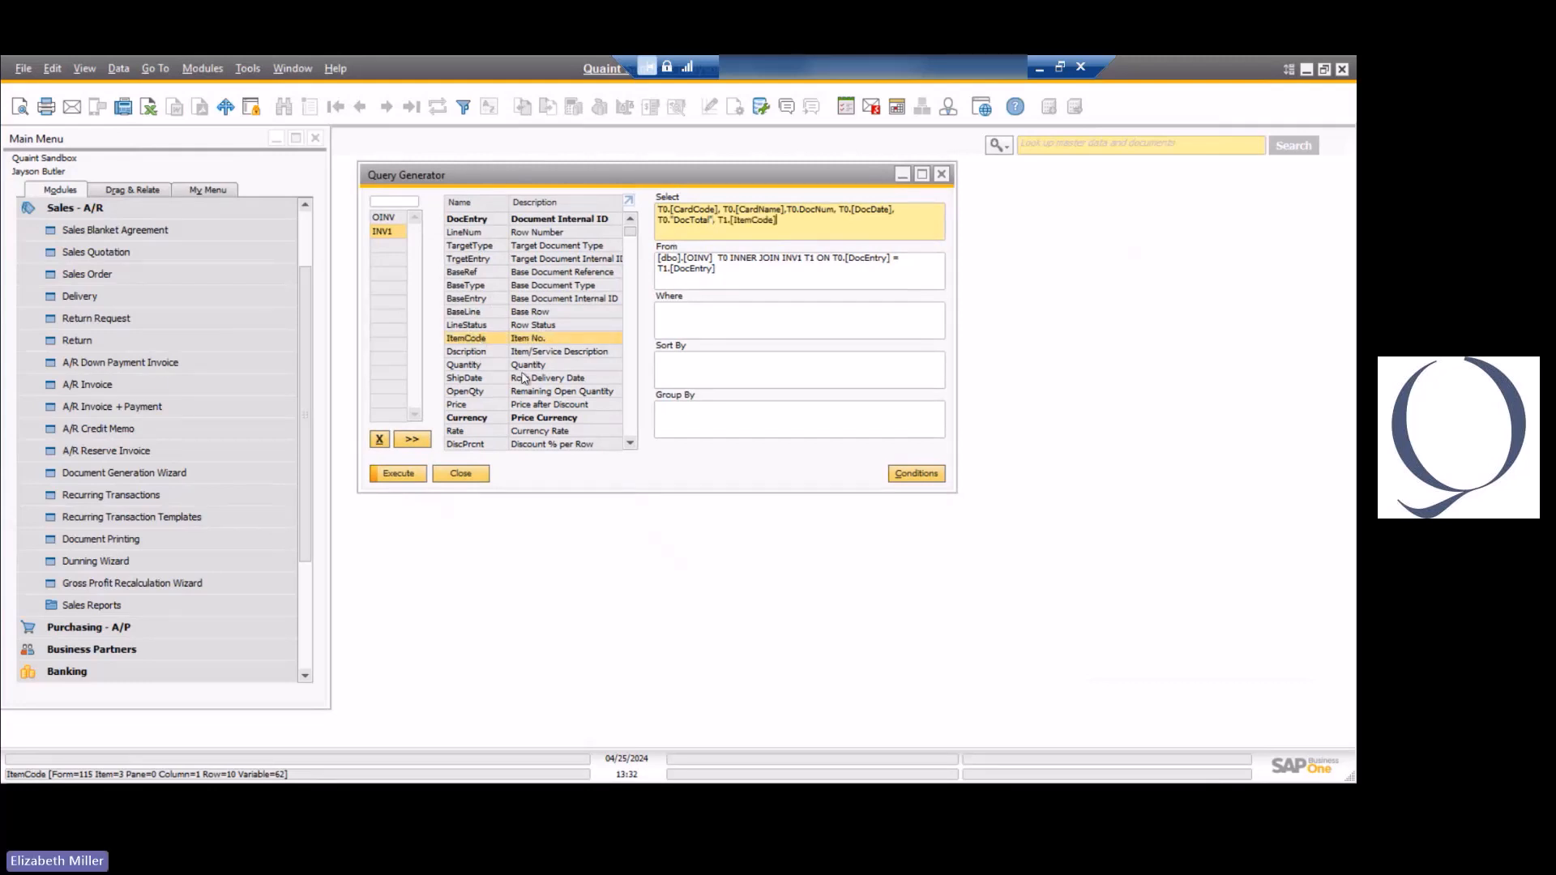
{"action": "double_click", "coordinate": [478, 352]}
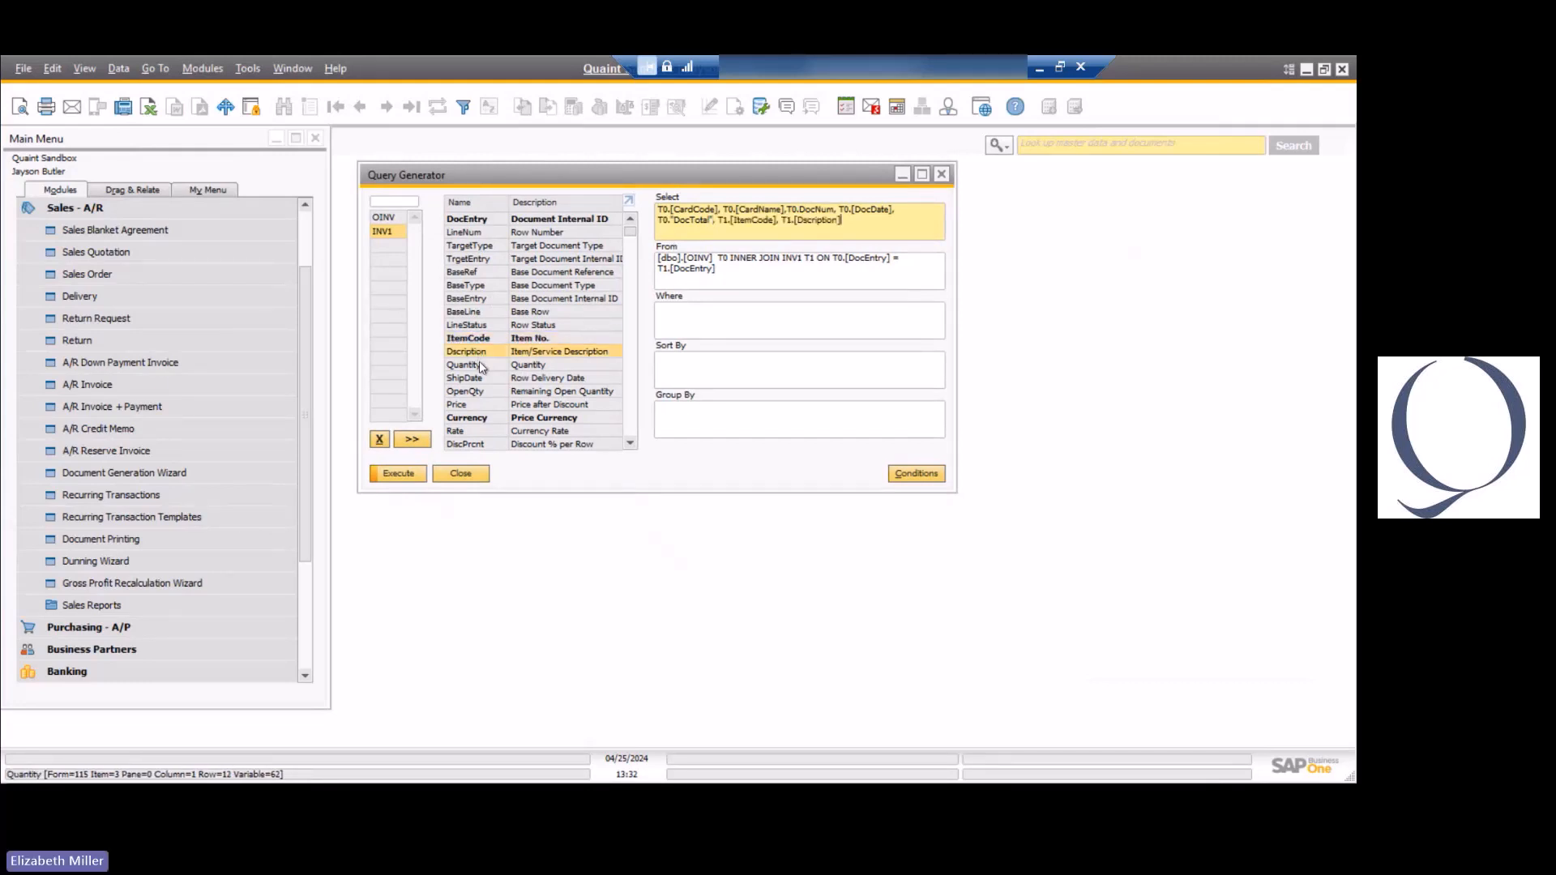
{"action": "double_click", "coordinate": [479, 364]}
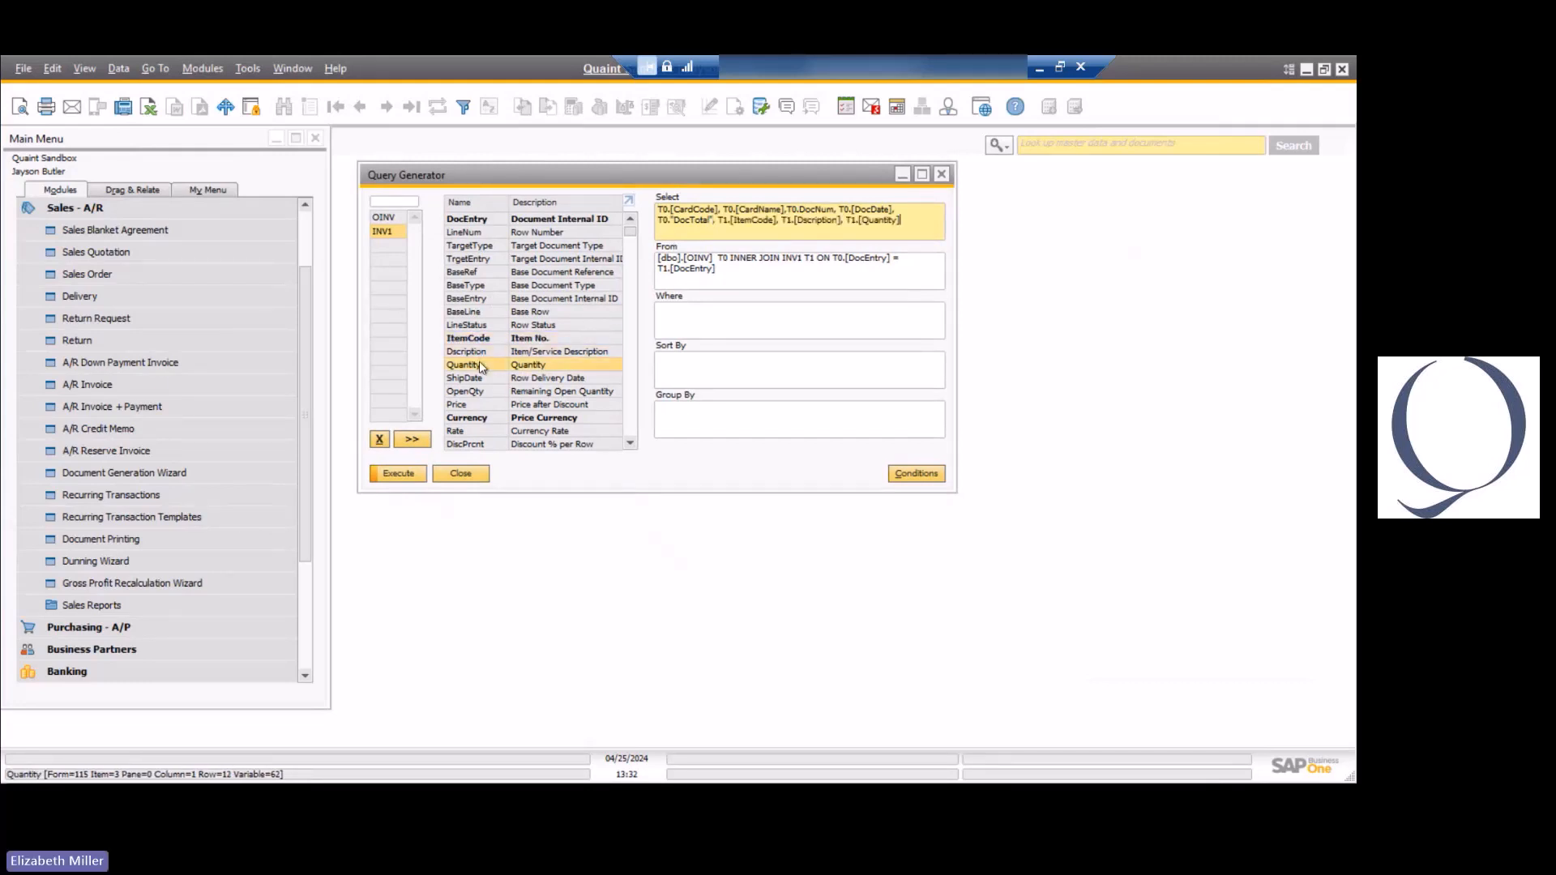
Run the joined query, examine the item number, description and quantity columns, and close the preview.
{"action": "left_click", "coordinate": [399, 474]}
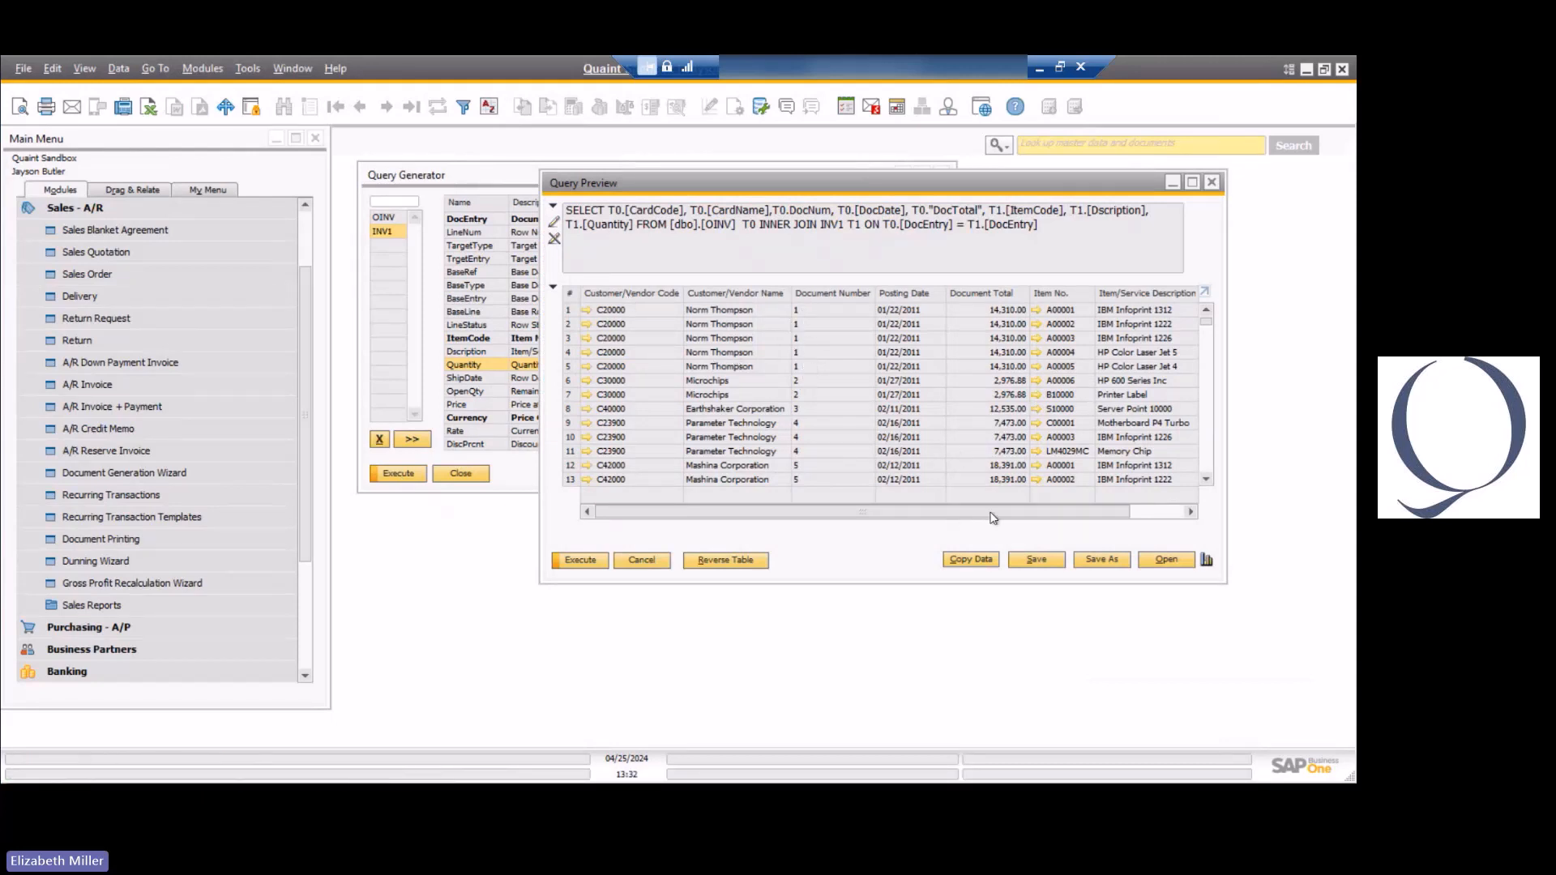
{"action": "left_click_drag", "start_coordinate": [995, 518], "coordinate": [1050, 515]}
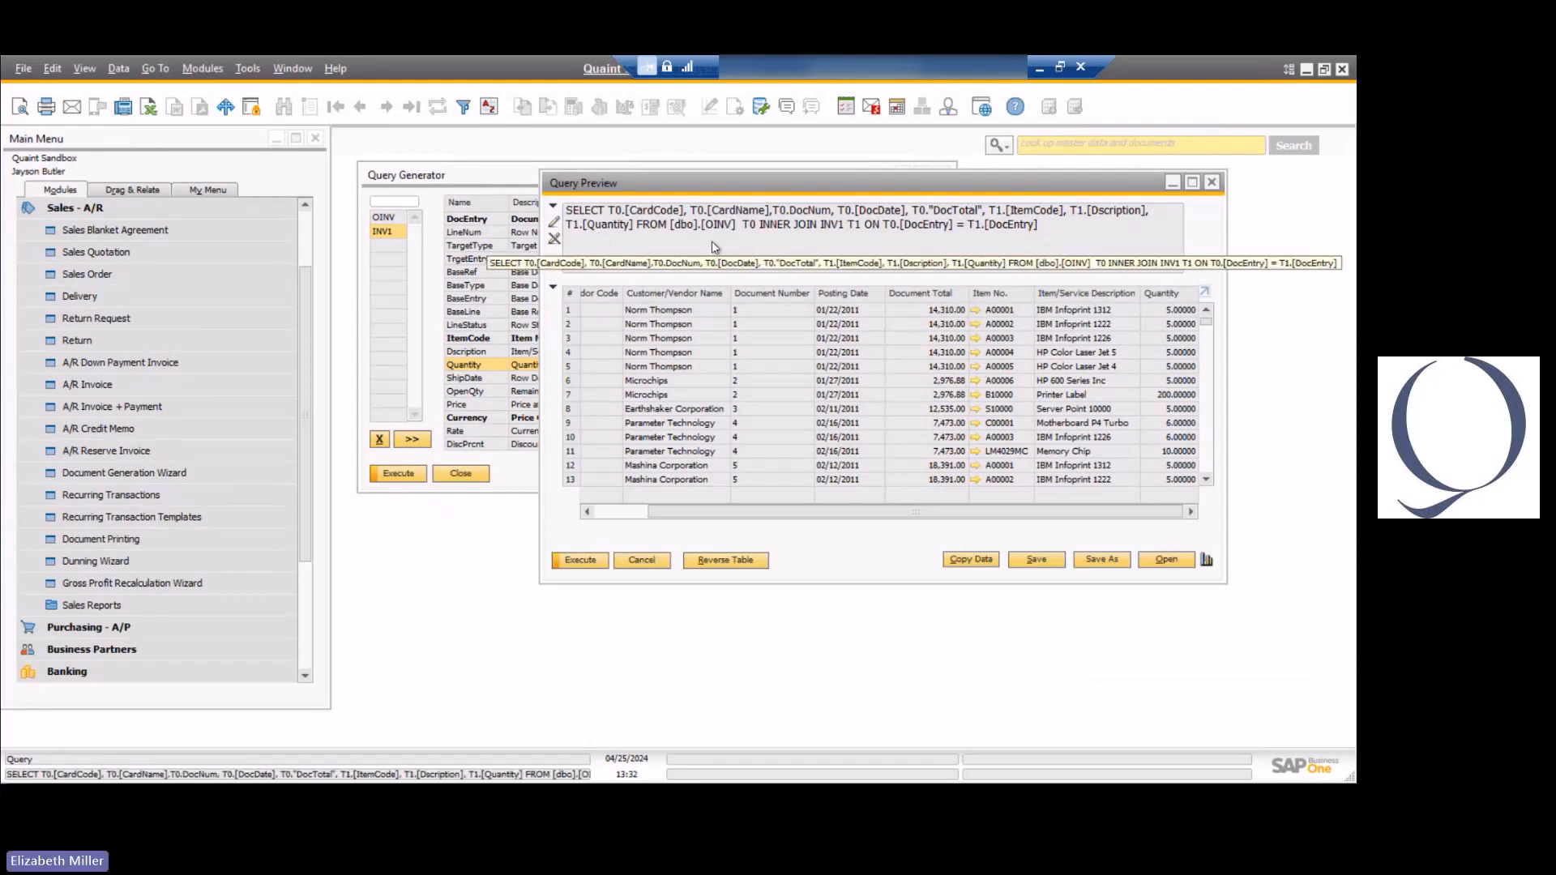
{"action": "left_click", "coordinate": [641, 560]}
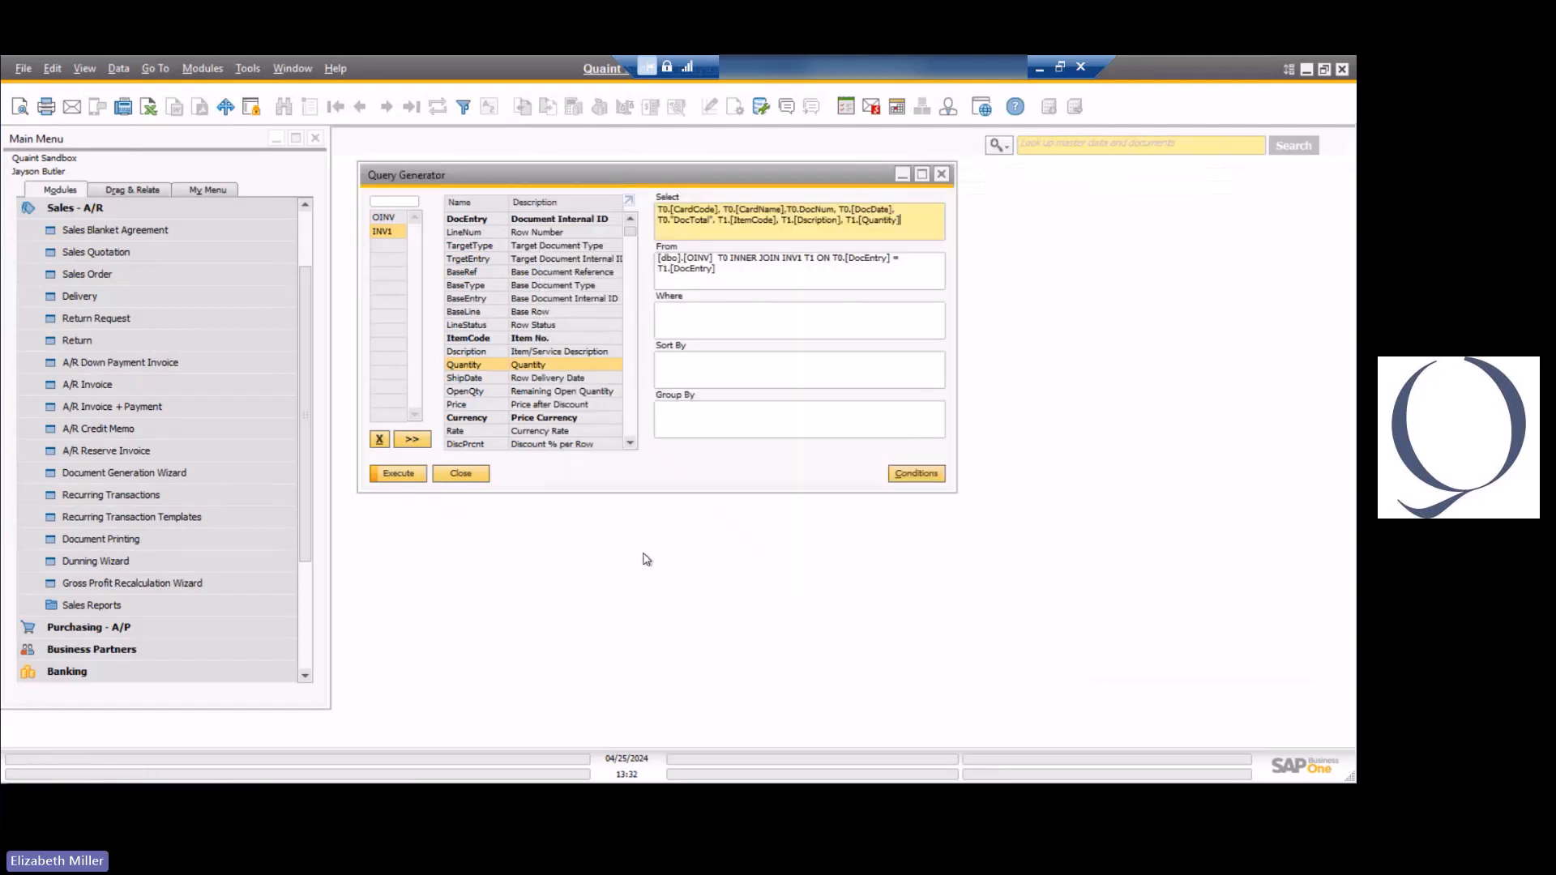
Remove INV1 and OINV from the query and start a new one joining OCRD with OINV on CardCode.
{"action": "left_click", "coordinate": [379, 442]}
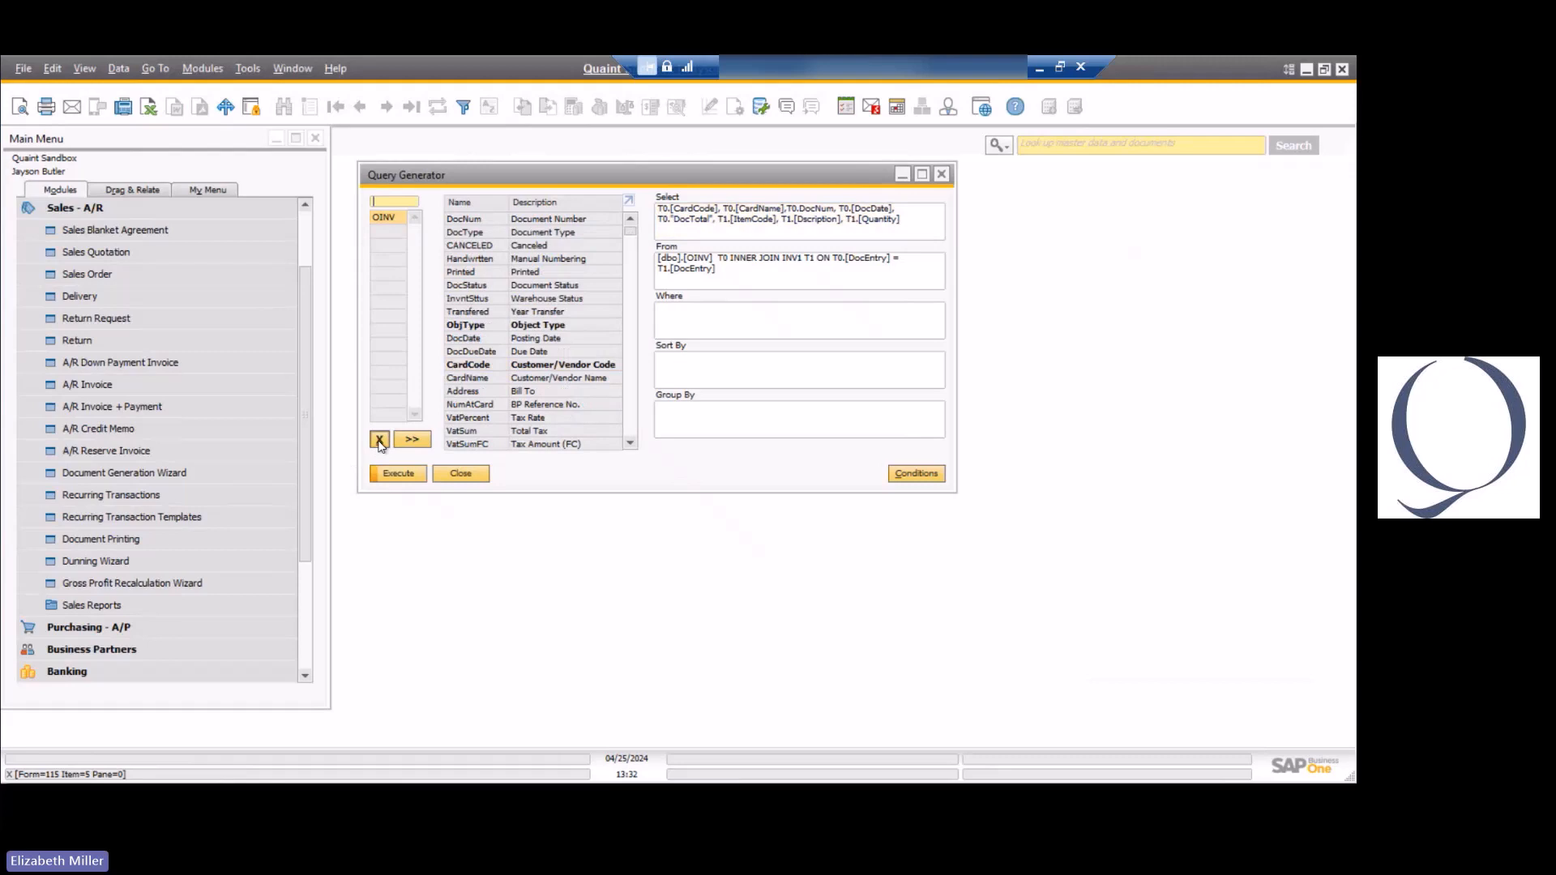
{"action": "left_click", "coordinate": [379, 442]}
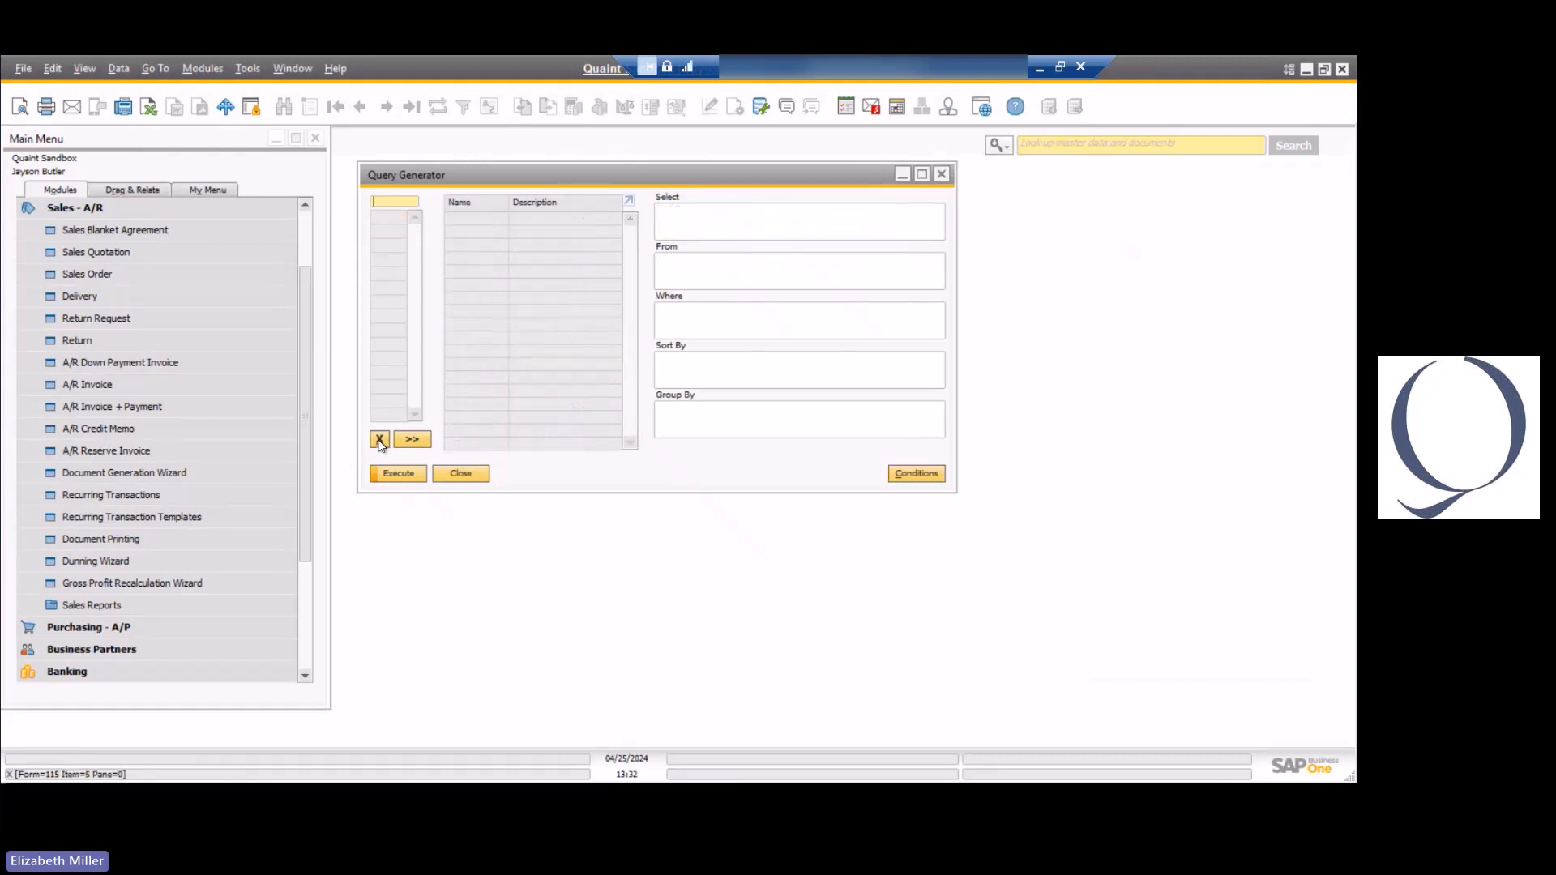
{"action": "type", "text": "ocrd"}
{"action": "key", "text": "Tab"}
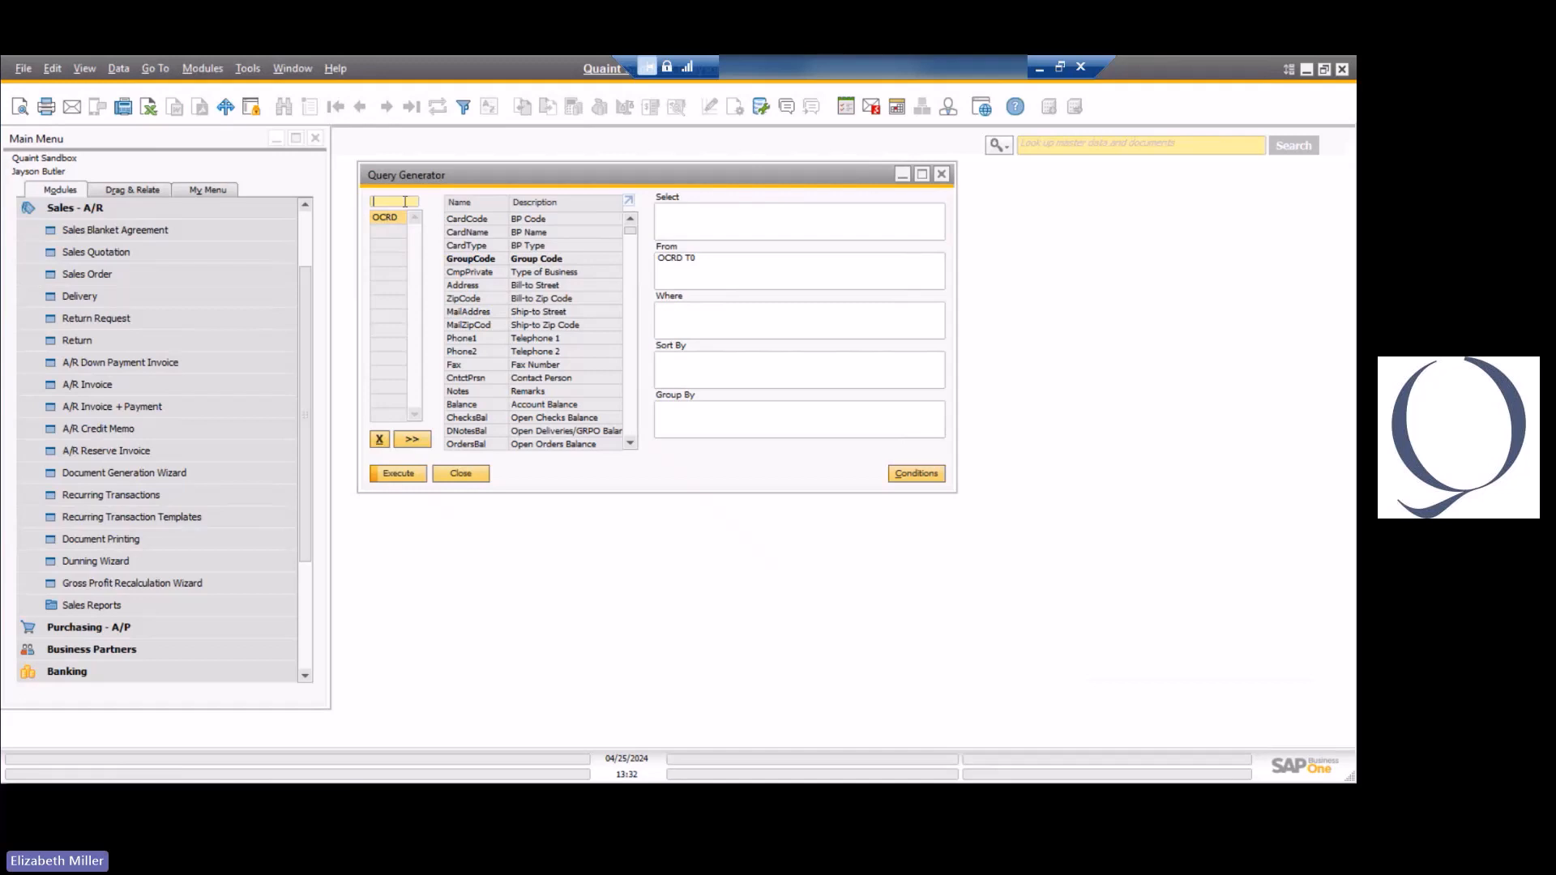
{"action": "type", "text": "in"}
{"action": "type", "text": "oinv"}
{"action": "key", "text": "Tab"}
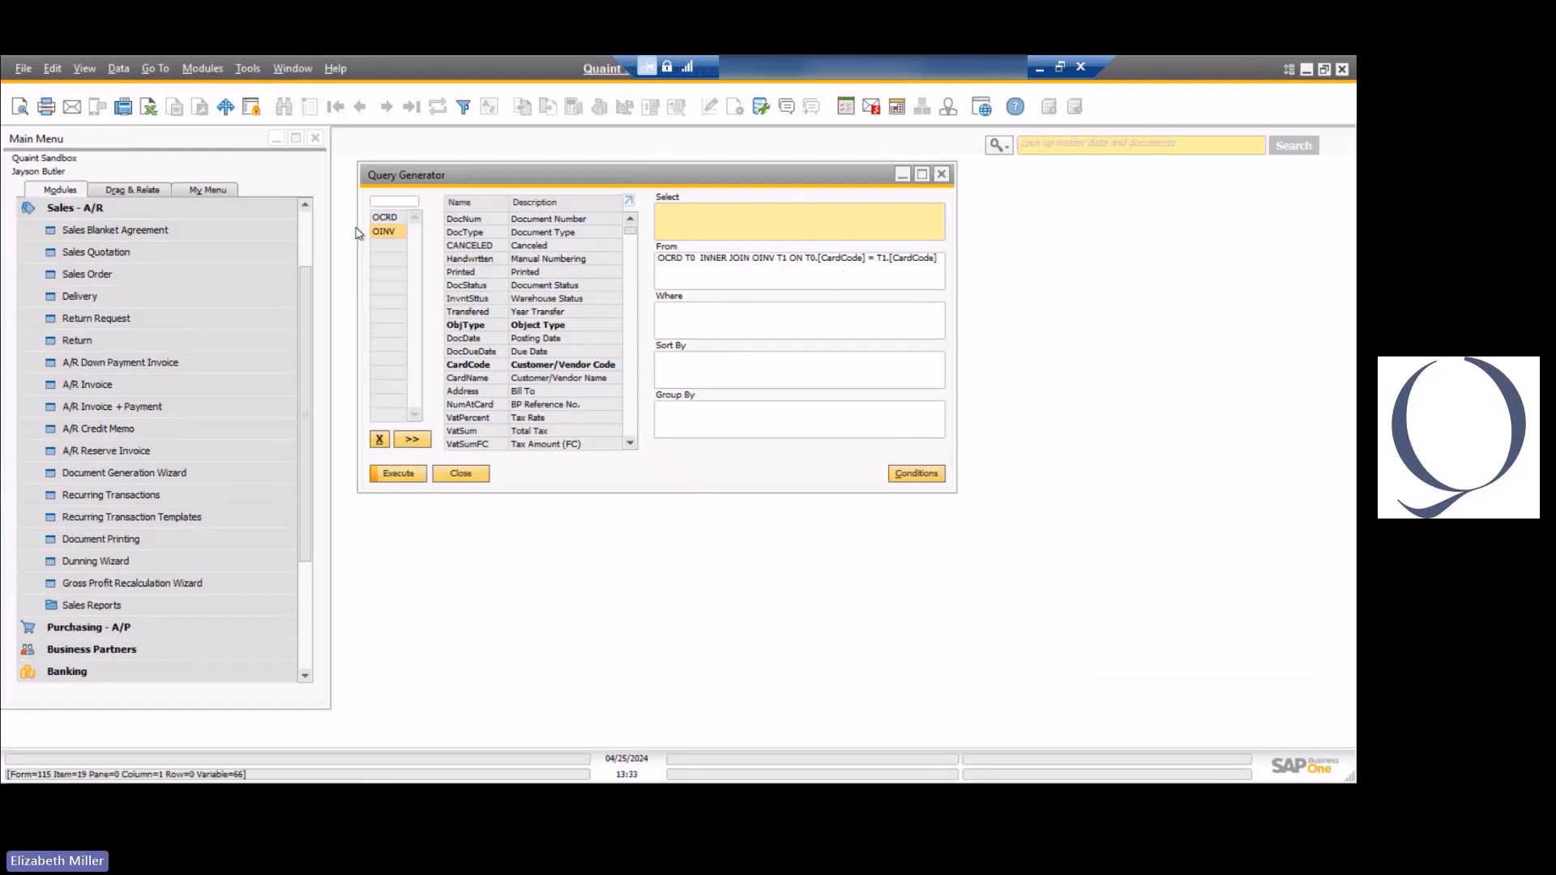
Select CardCode and CardName from OCRD, plus DocNum and DocDate from OINV, as the query's output fields.
{"action": "left_click", "coordinate": [389, 219]}
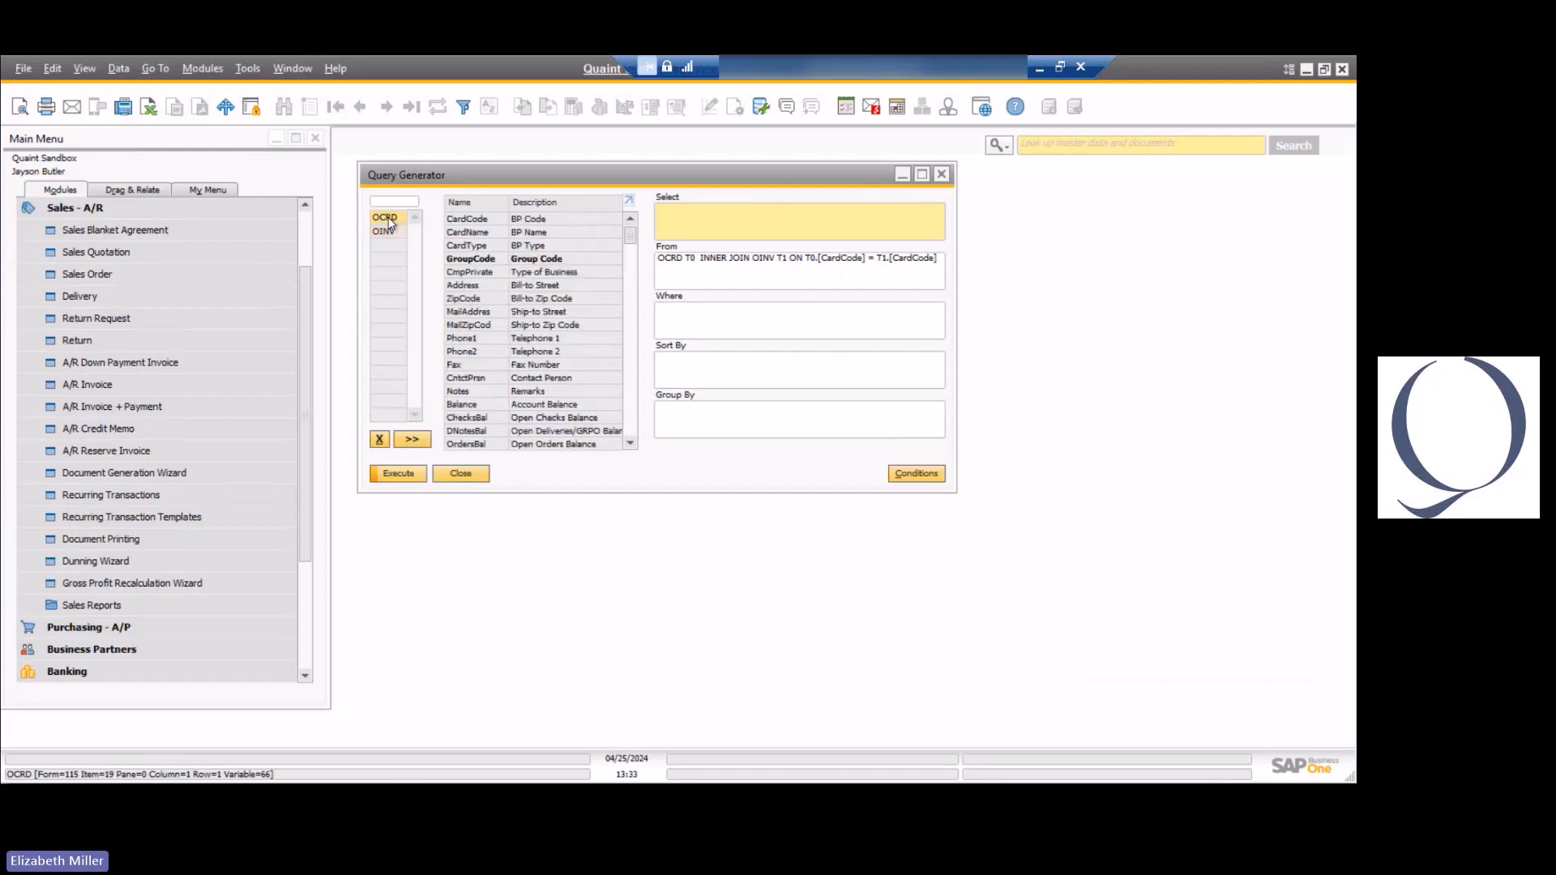
{"action": "double_click", "coordinate": [475, 219]}
{"action": "double_click", "coordinate": [482, 233]}
{"action": "left_click", "coordinate": [391, 231]}
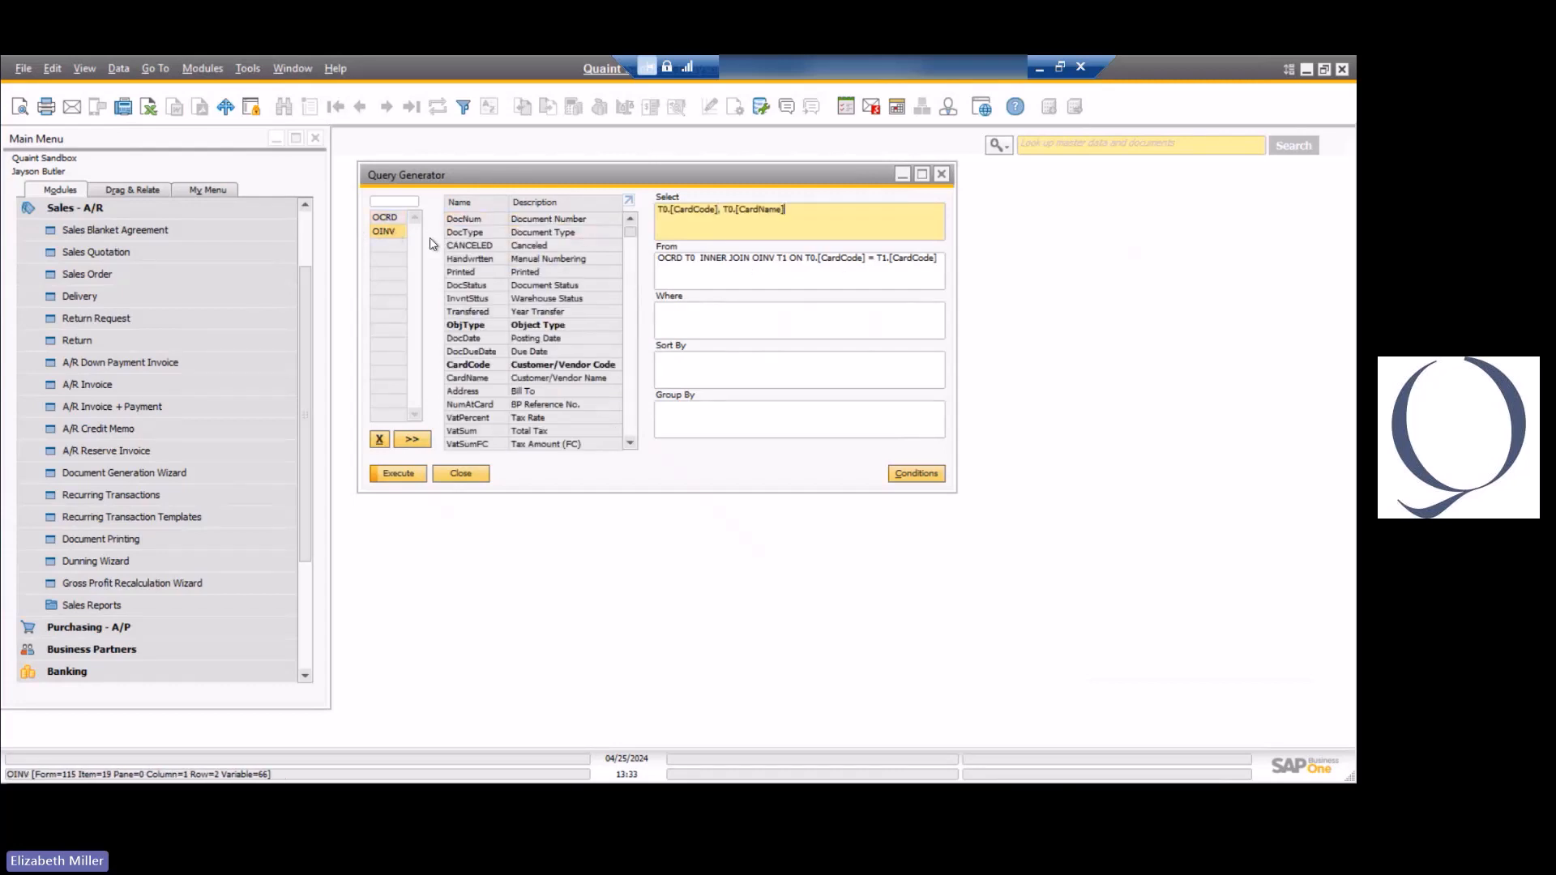
{"action": "double_click", "coordinate": [471, 221]}
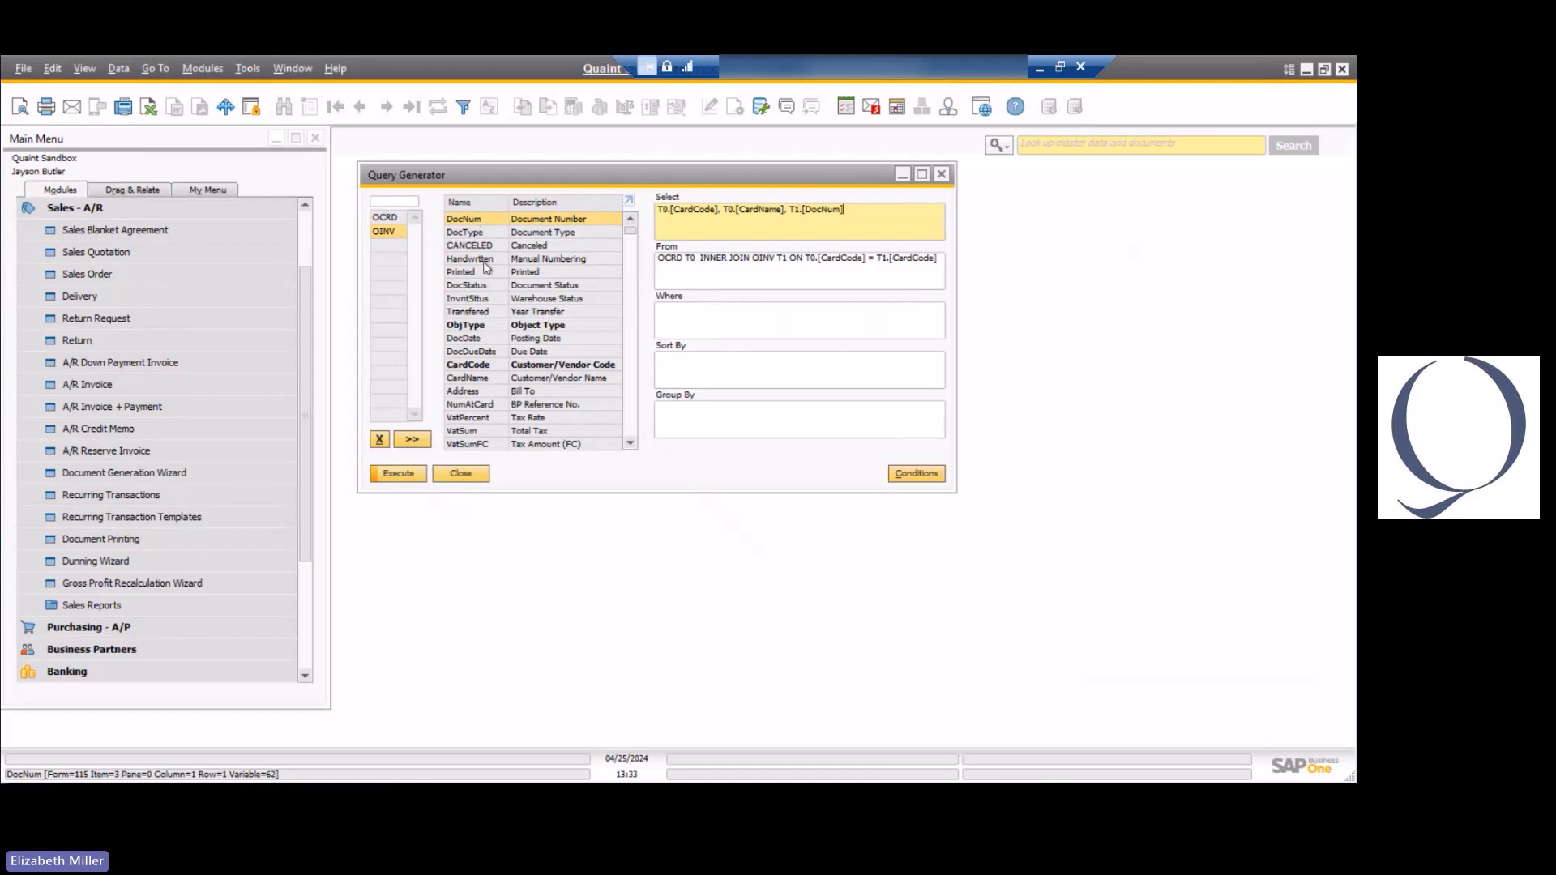
{"action": "double_click", "coordinate": [476, 341]}
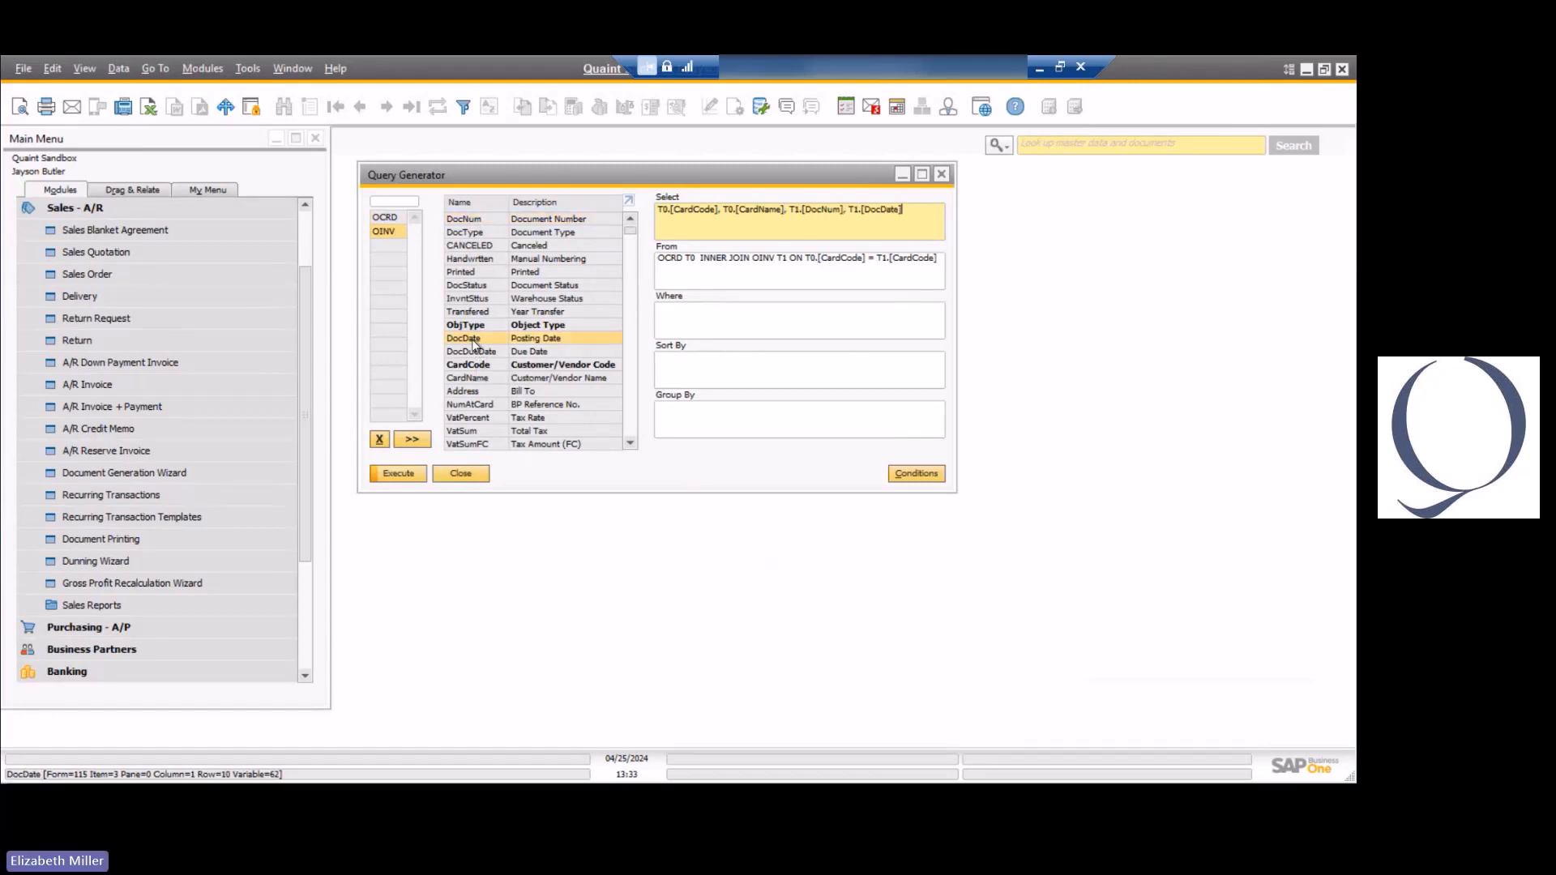
Add OINV's DocDate to the Where clause with the Greater or Equal condition.
{"action": "left_click", "coordinate": [697, 315]}
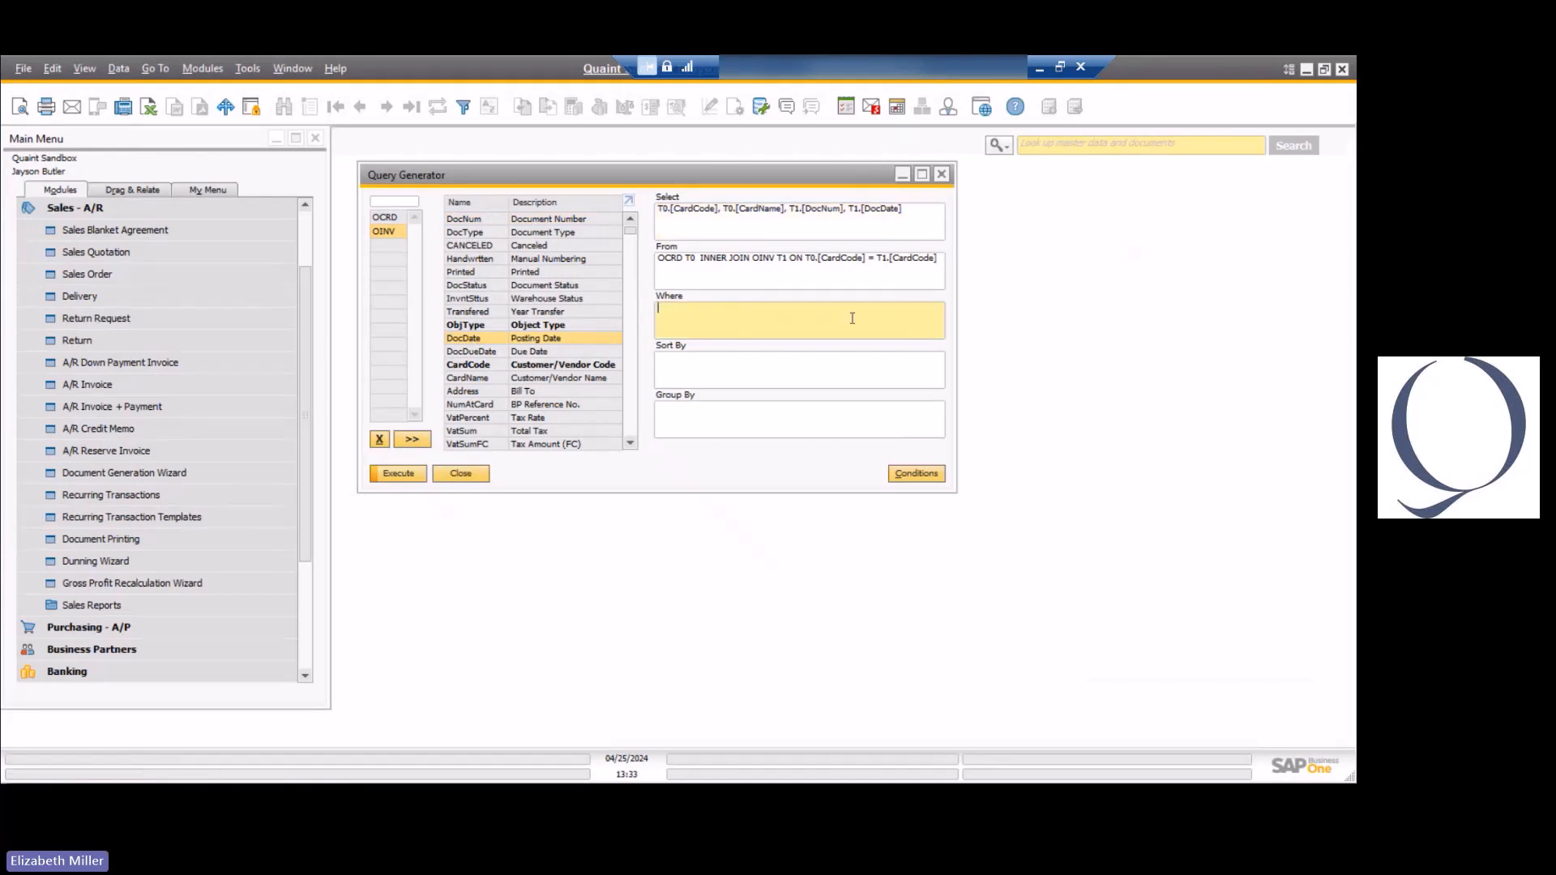
{"action": "double_click", "coordinate": [484, 342]}
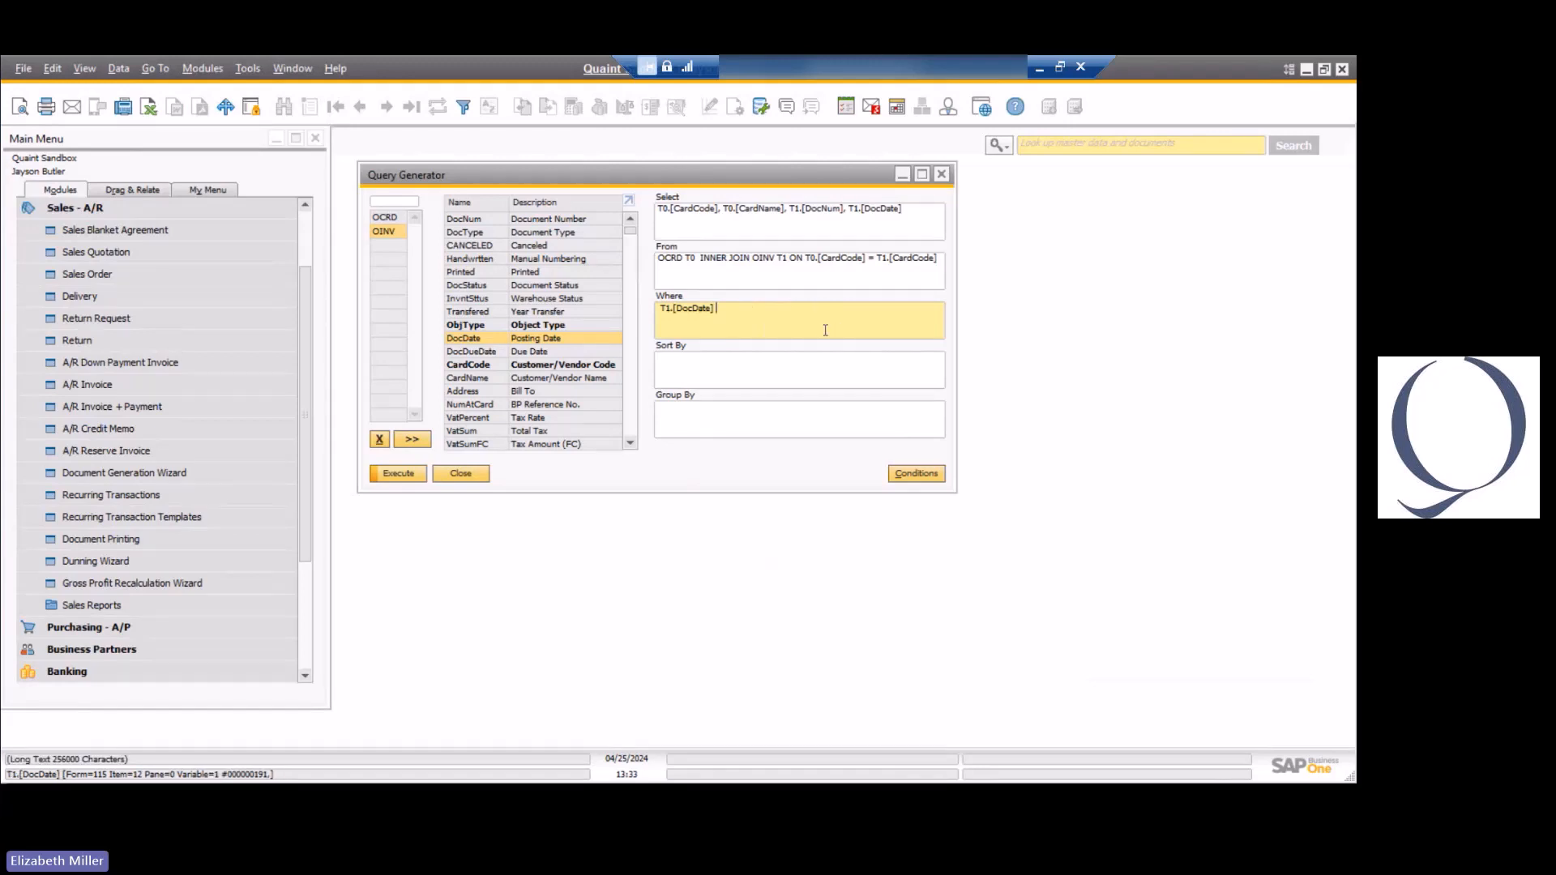
{"action": "left_click", "coordinate": [918, 477]}
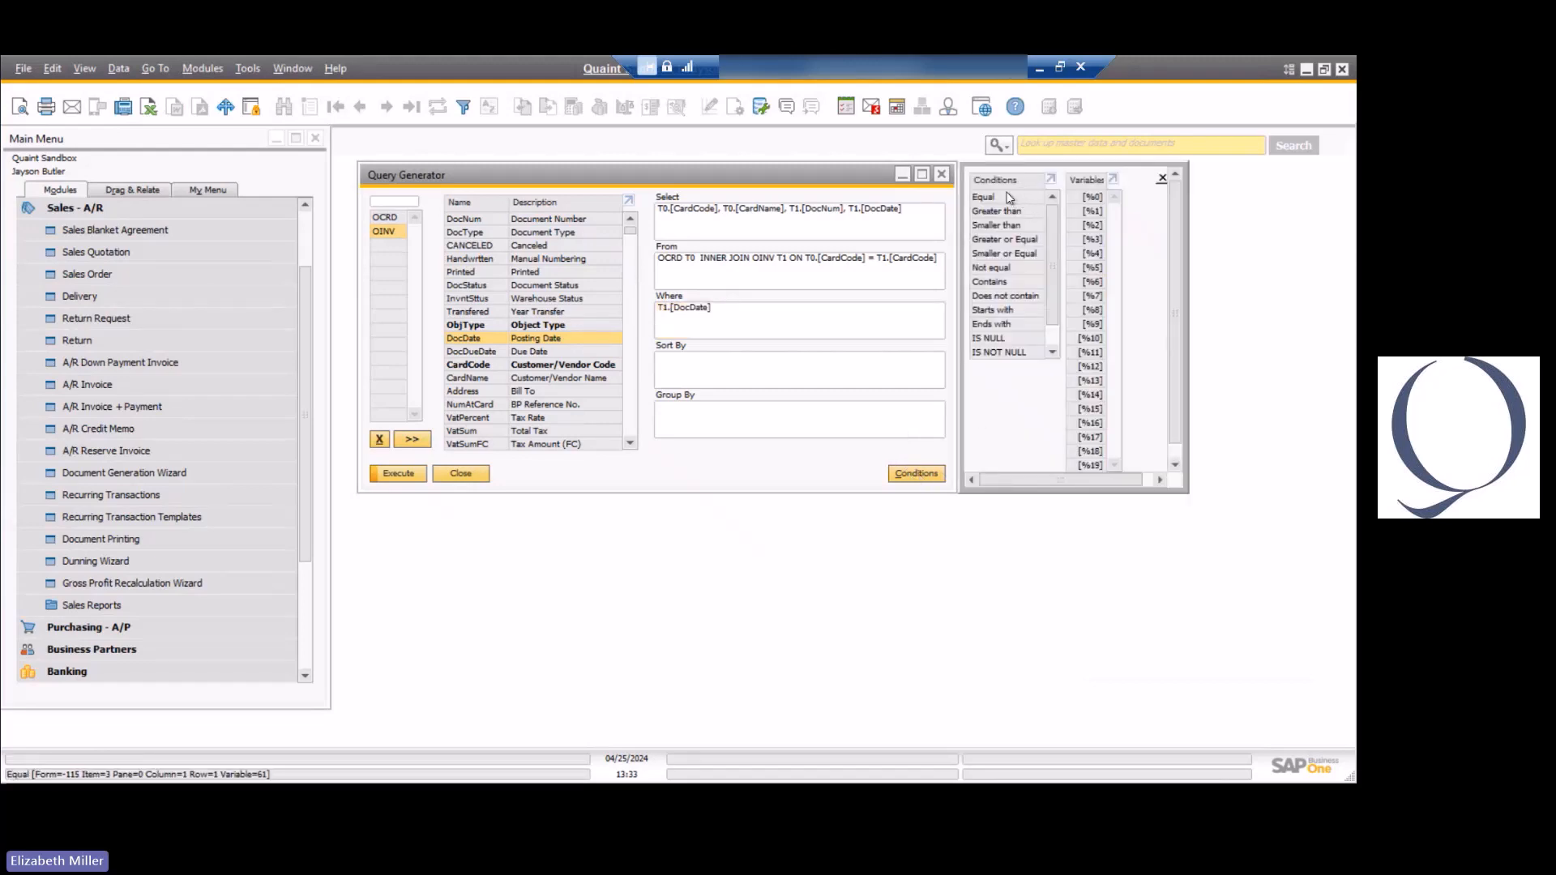
{"action": "left_click", "coordinate": [1053, 351]}
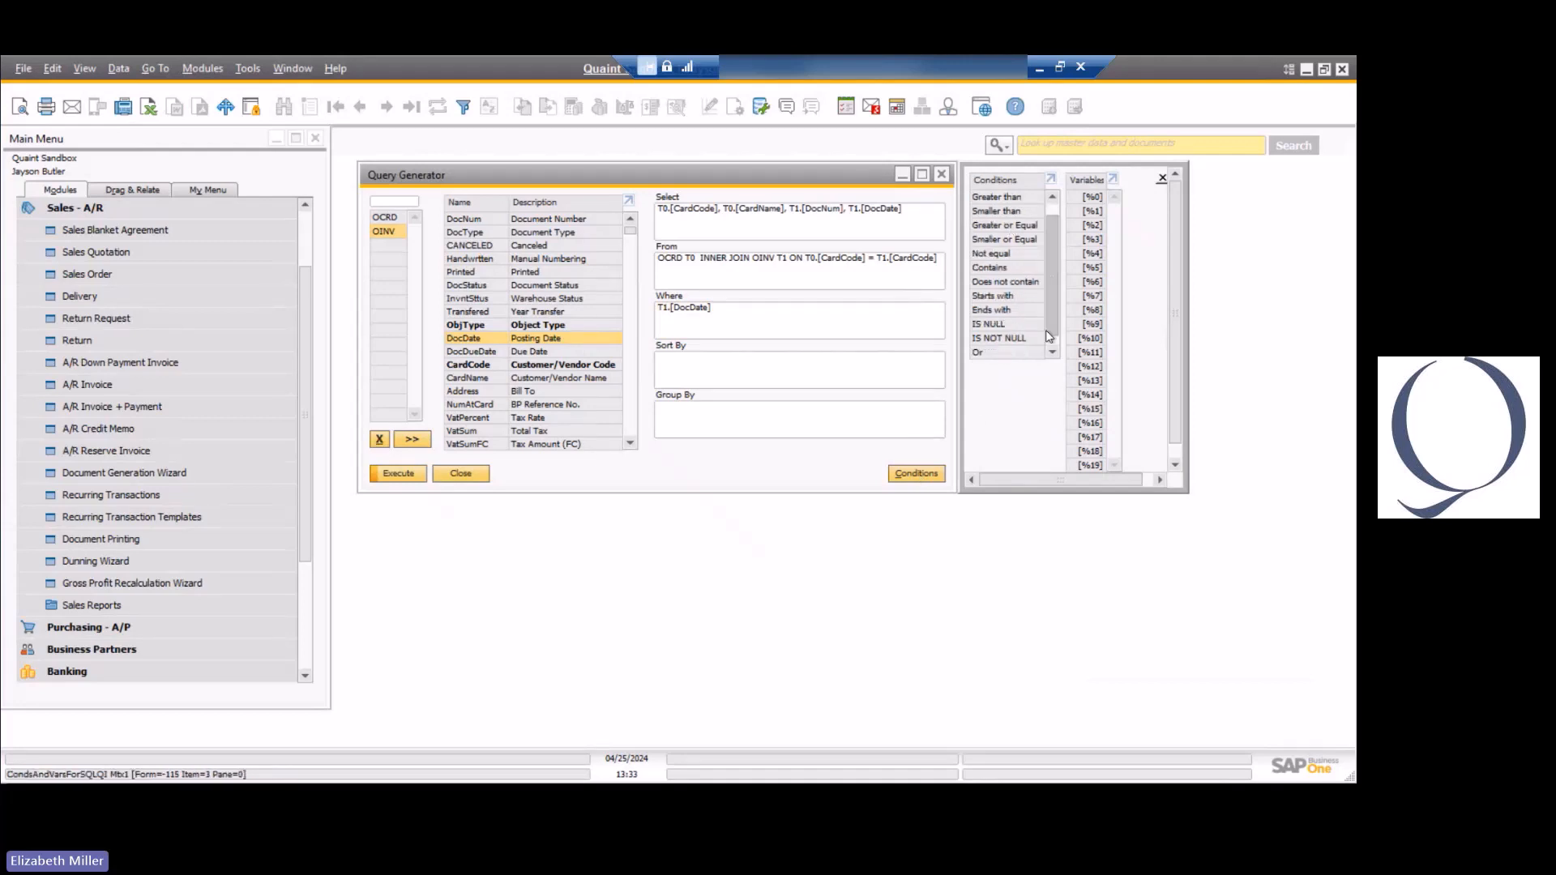
{"action": "left_click", "coordinate": [1053, 352]}
{"action": "left_click", "coordinate": [787, 309]}
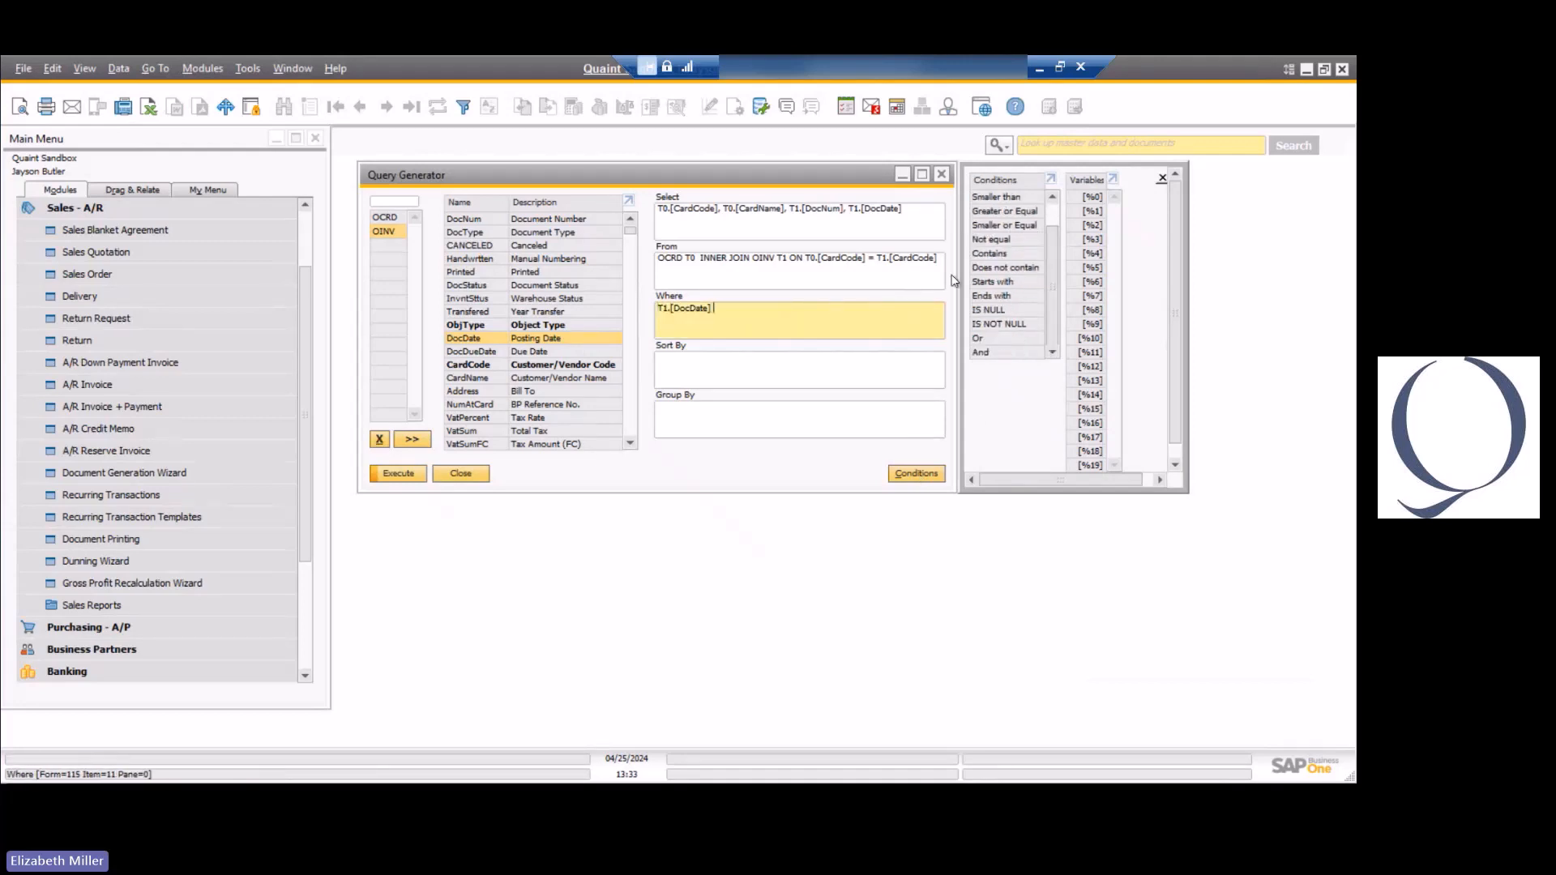
{"action": "scroll", "coordinate": [1027, 243], "scroll_direction": "up", "scroll_amount": 2}
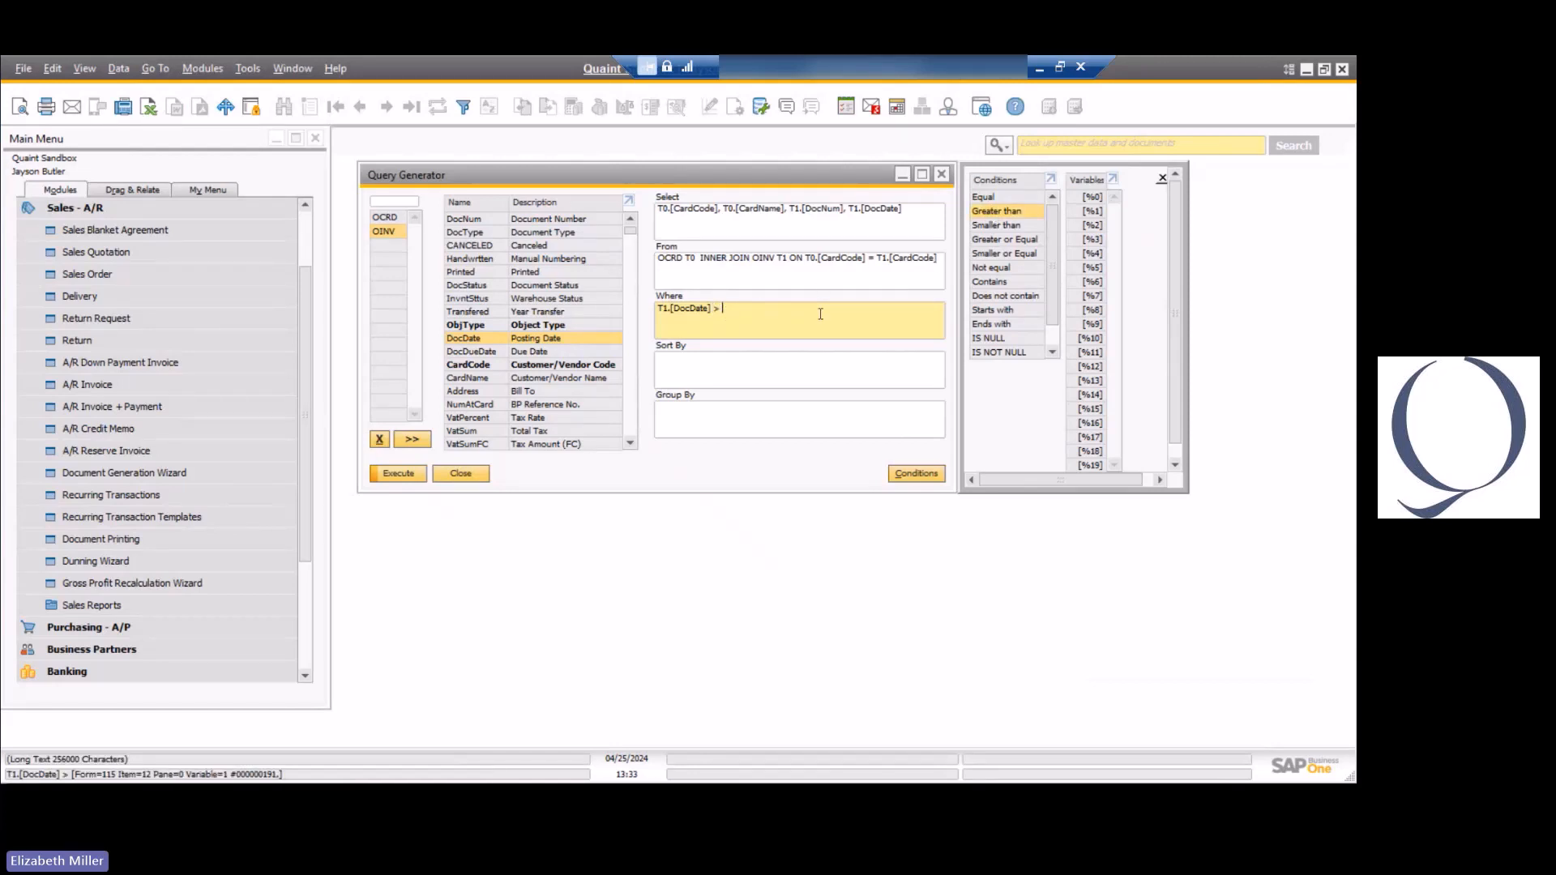
{"action": "key", "text": "BackSpace"}
{"action": "key", "text": "BackSpace"}
{"action": "left_click", "coordinate": [988, 240]}
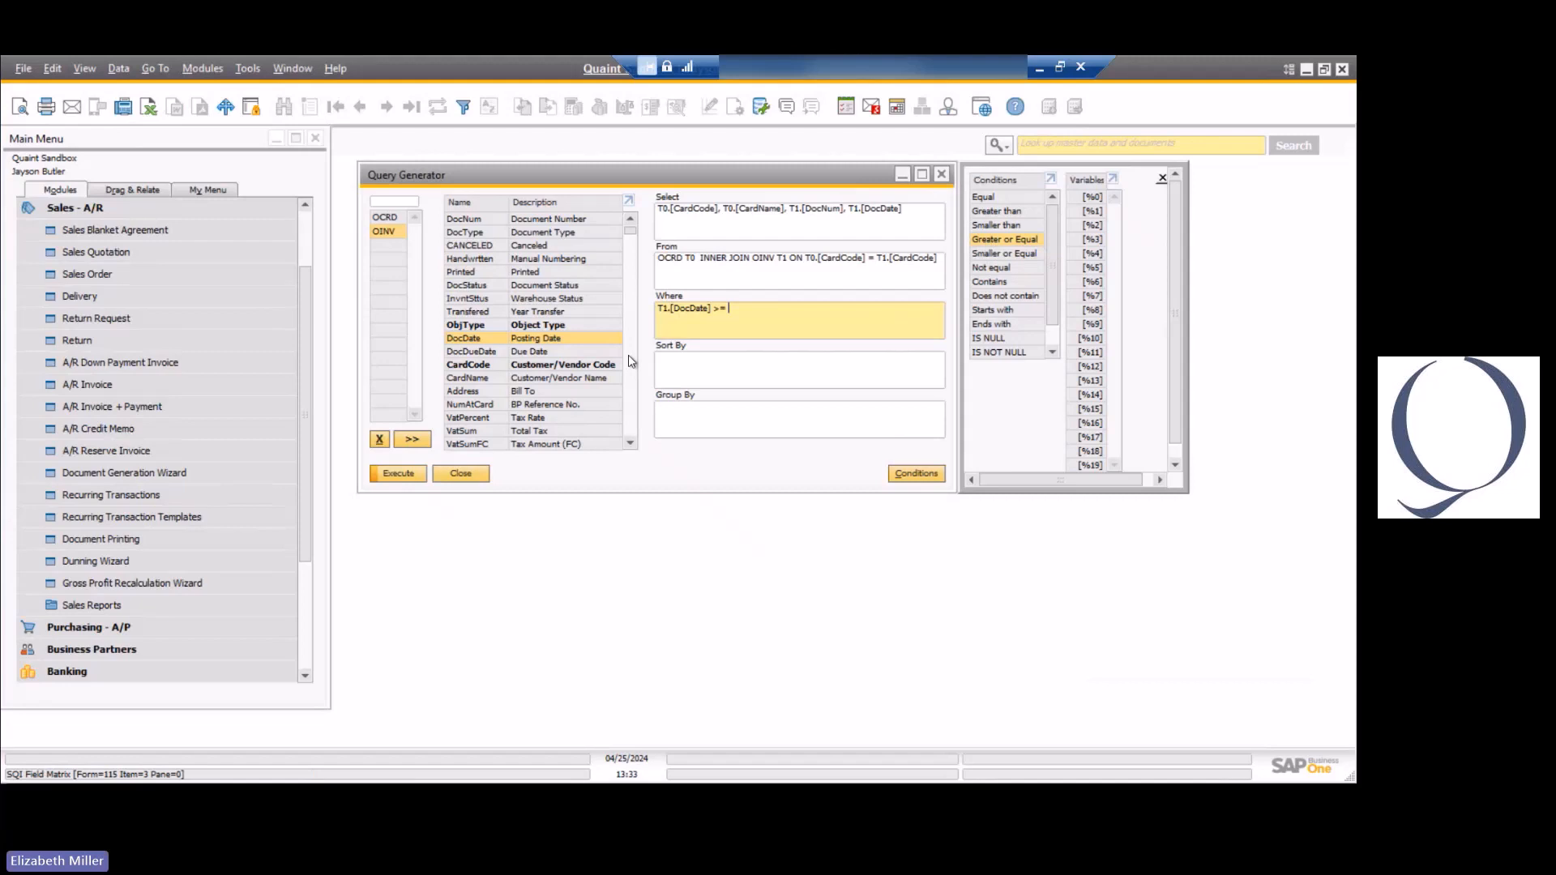
Complete the Where condition on DocDate with the comparison date '1/1/24'.
{"action": "left_click", "coordinate": [751, 308]}
{"action": "type", "text": "1"}
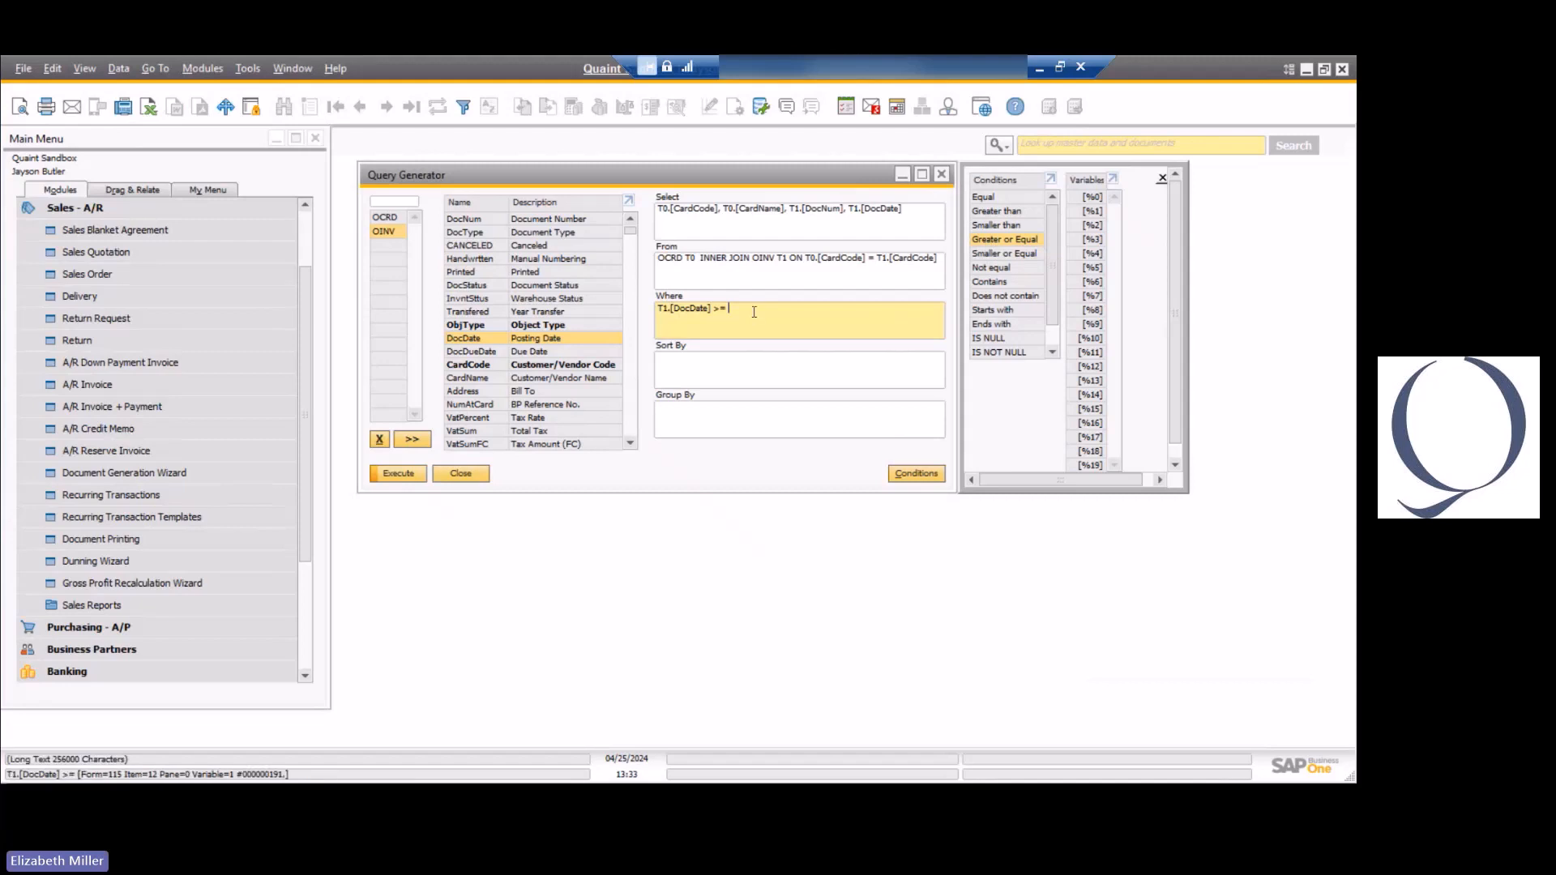
{"action": "type", "text": "/1/"}
{"action": "key", "text": "BackSpace"}
{"action": "key", "text": "BackSpace"}
{"action": "key", "text": "BackSpace"}
{"action": "key", "text": "BackSpace"}
{"action": "type", "text": "'1/1/24"}
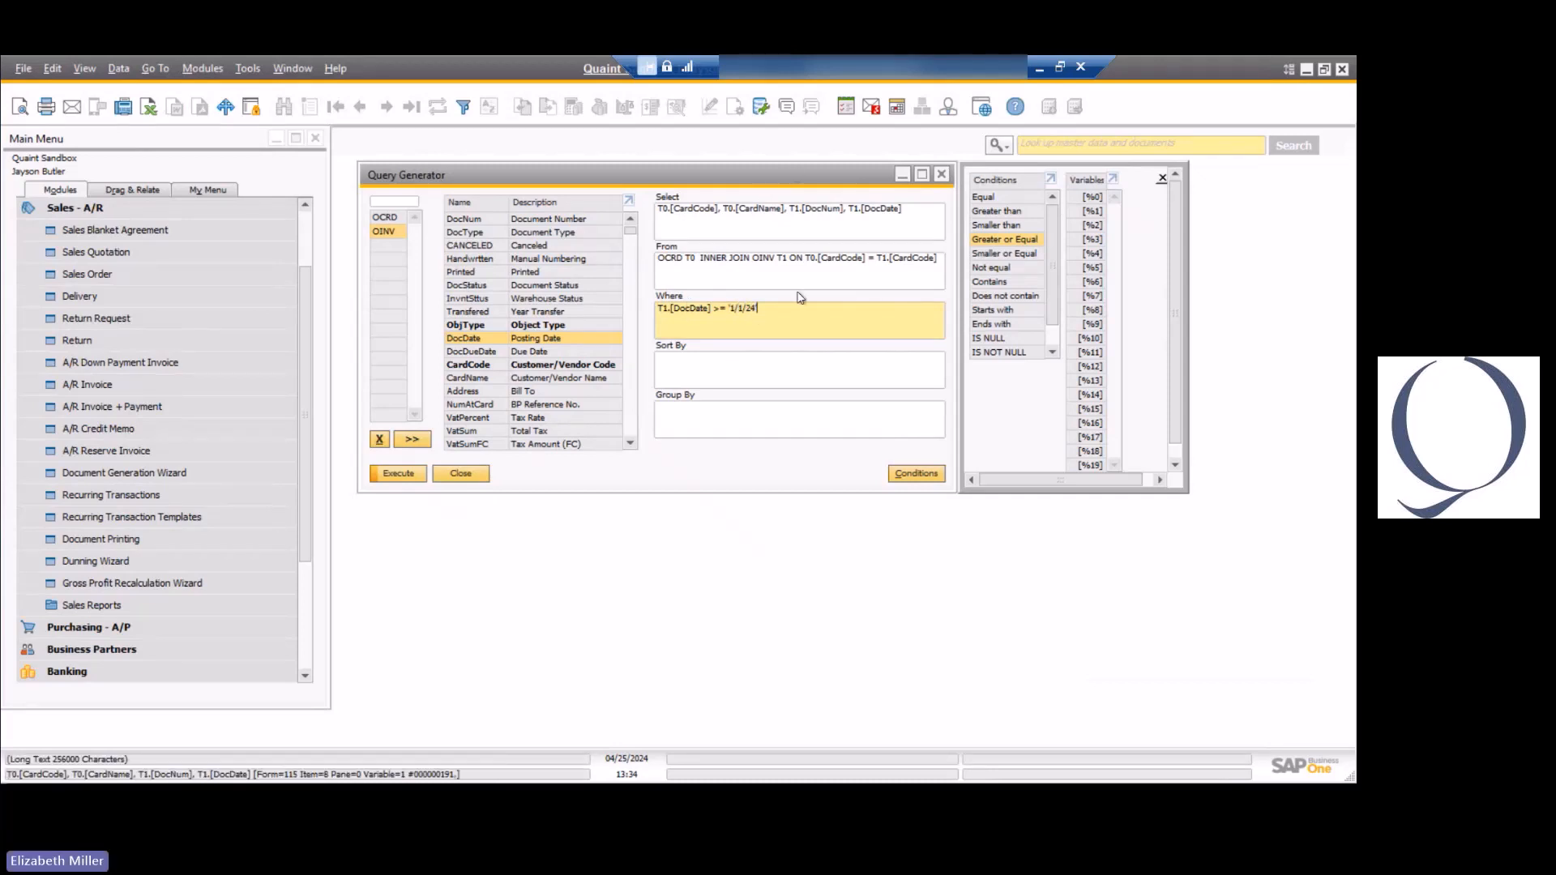
Run the date-filtered query, examine the listed invoices and close the preview.
{"action": "left_click", "coordinate": [759, 209]}
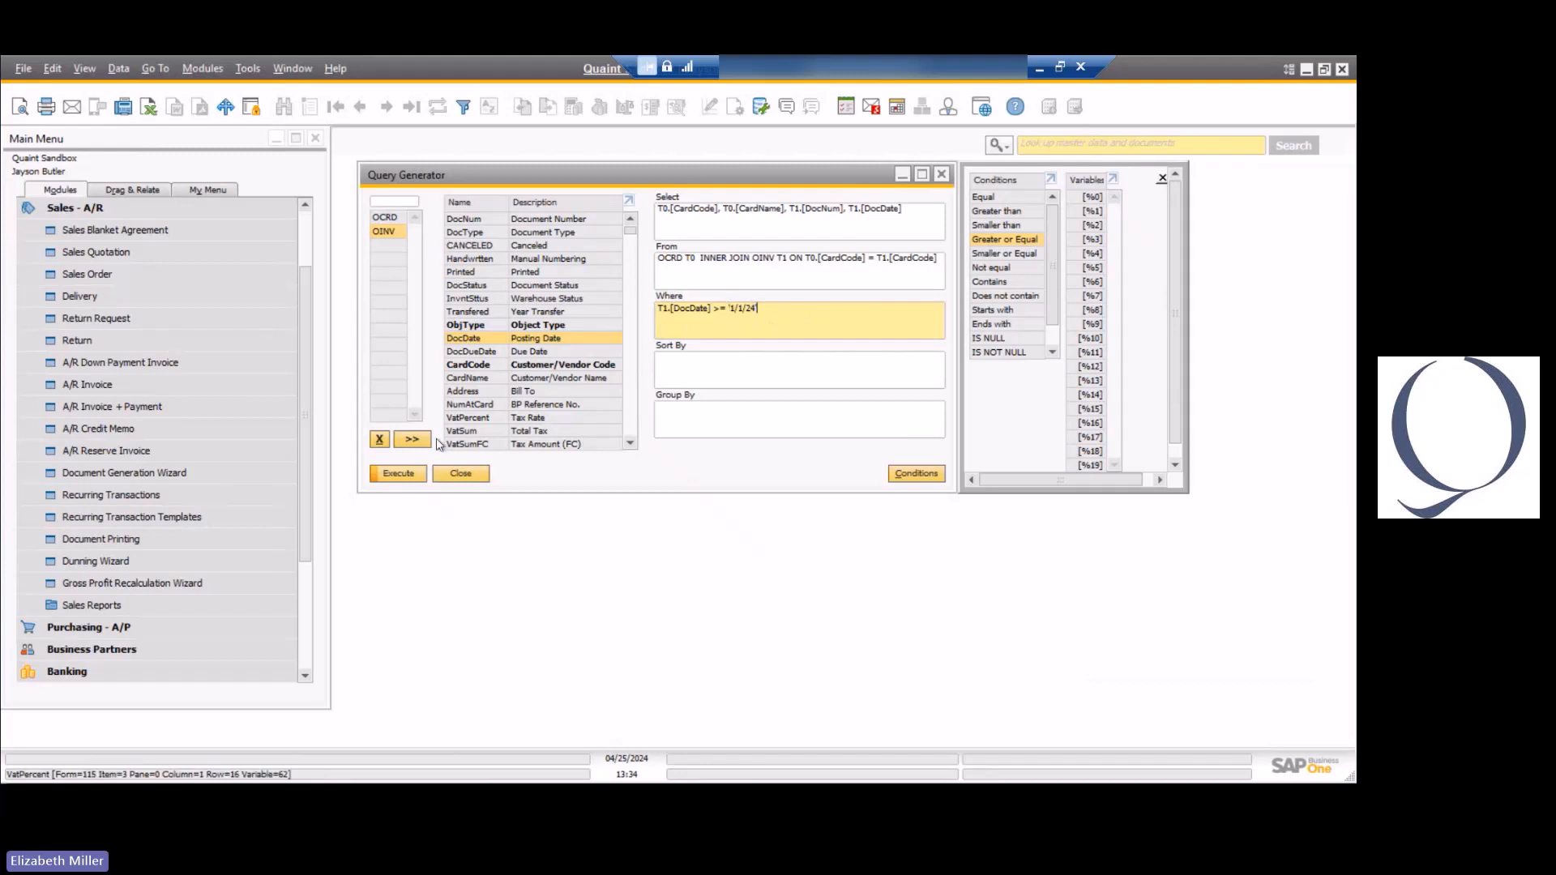
{"action": "left_click", "coordinate": [395, 474]}
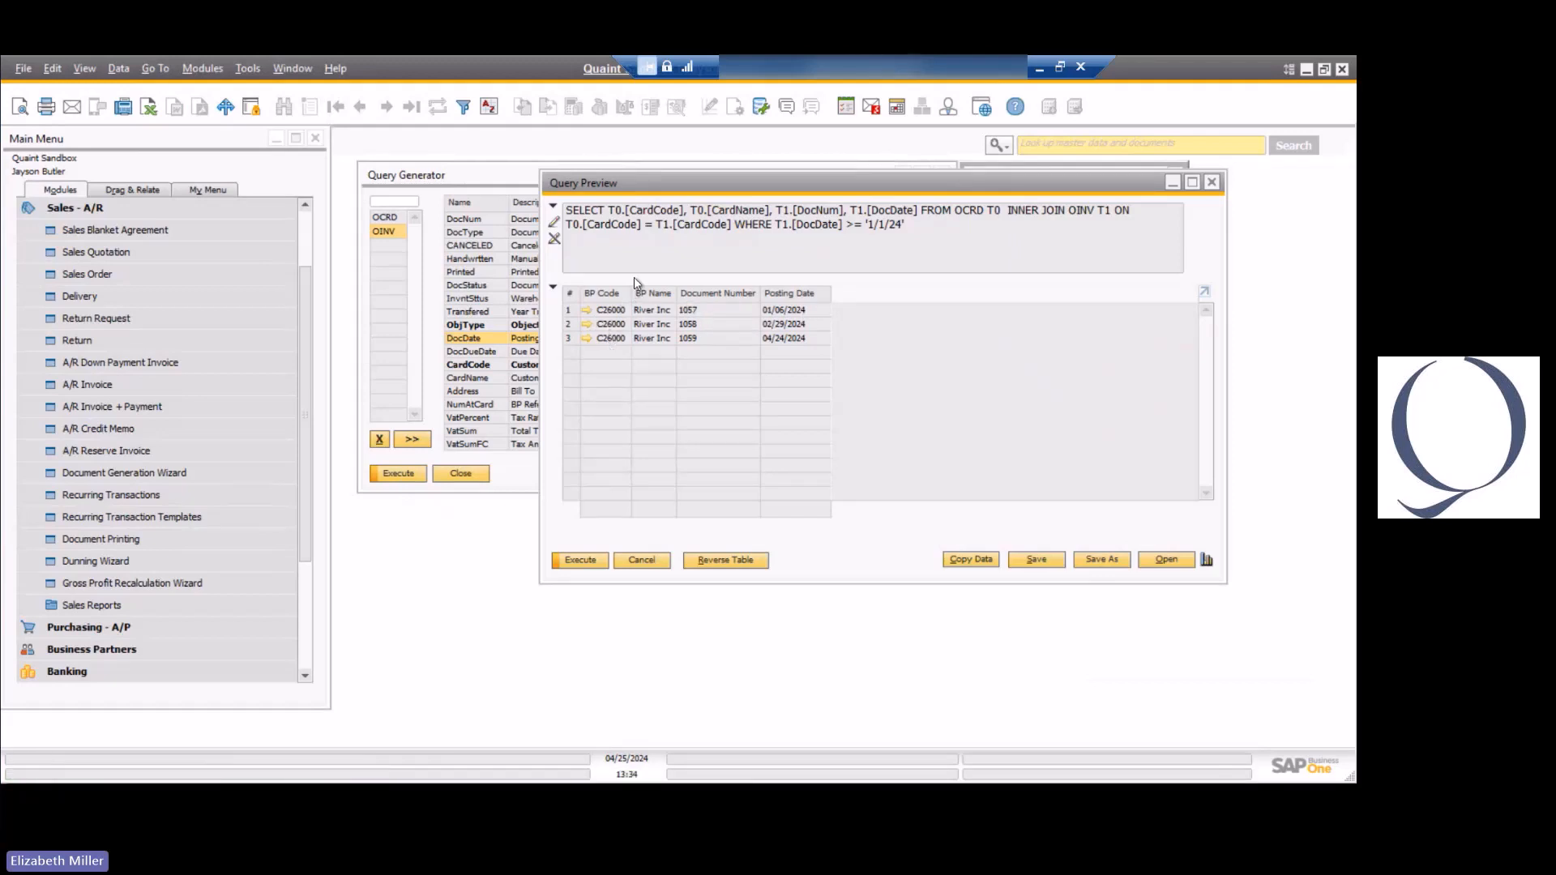
{"action": "left_click", "coordinate": [642, 560]}
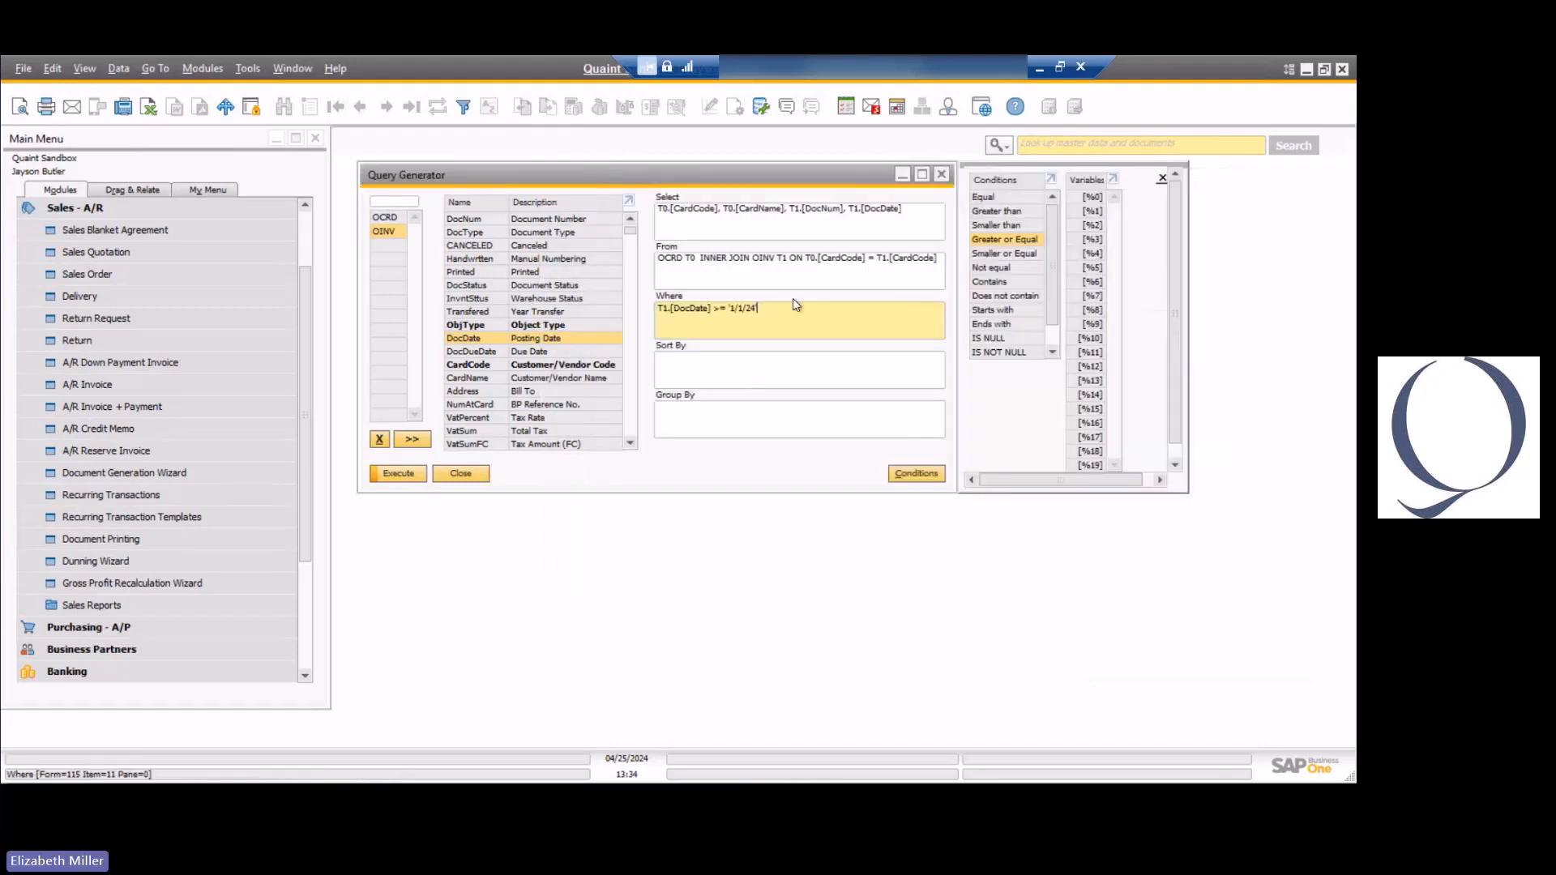
Change the Where date to '1/1/23', run the query and place its preview side by side with the Query Generator.
{"action": "key", "text": "BackSpace"}
{"action": "left_click", "coordinate": [397, 475]}
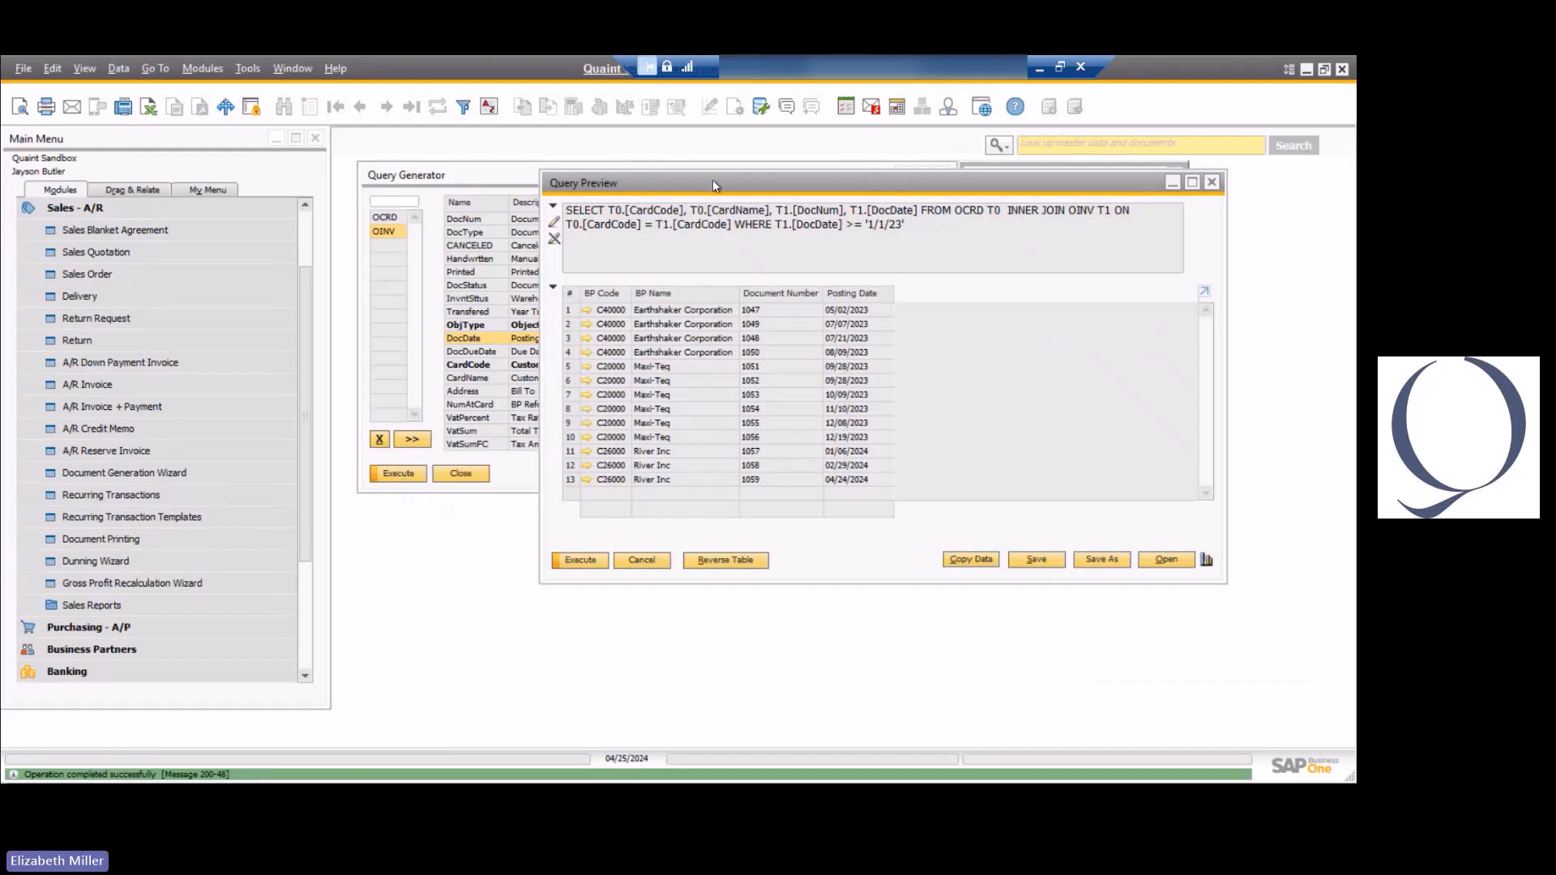
{"action": "left_click_drag", "start_coordinate": [791, 183], "coordinate": [1024, 182]}
{"action": "left_click_drag", "start_coordinate": [727, 180], "coordinate": [409, 191]}
{"action": "left_click", "coordinate": [843, 188]}
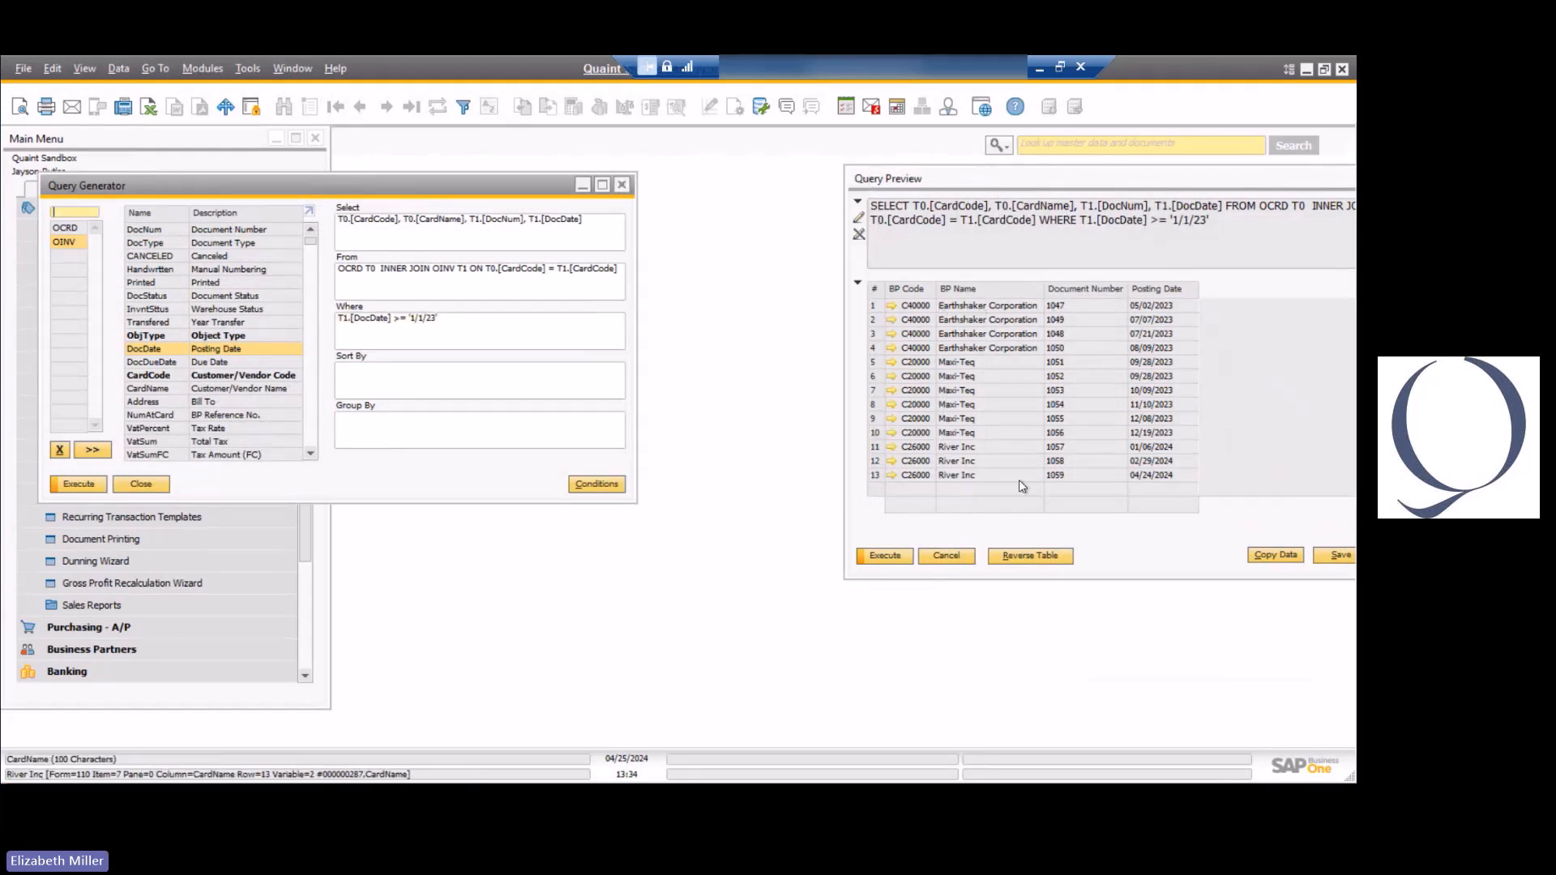
Sort the query by T1.DocDate, run it, compare its preview with the unsorted one and close the sorted preview.
{"action": "left_click", "coordinate": [383, 372]}
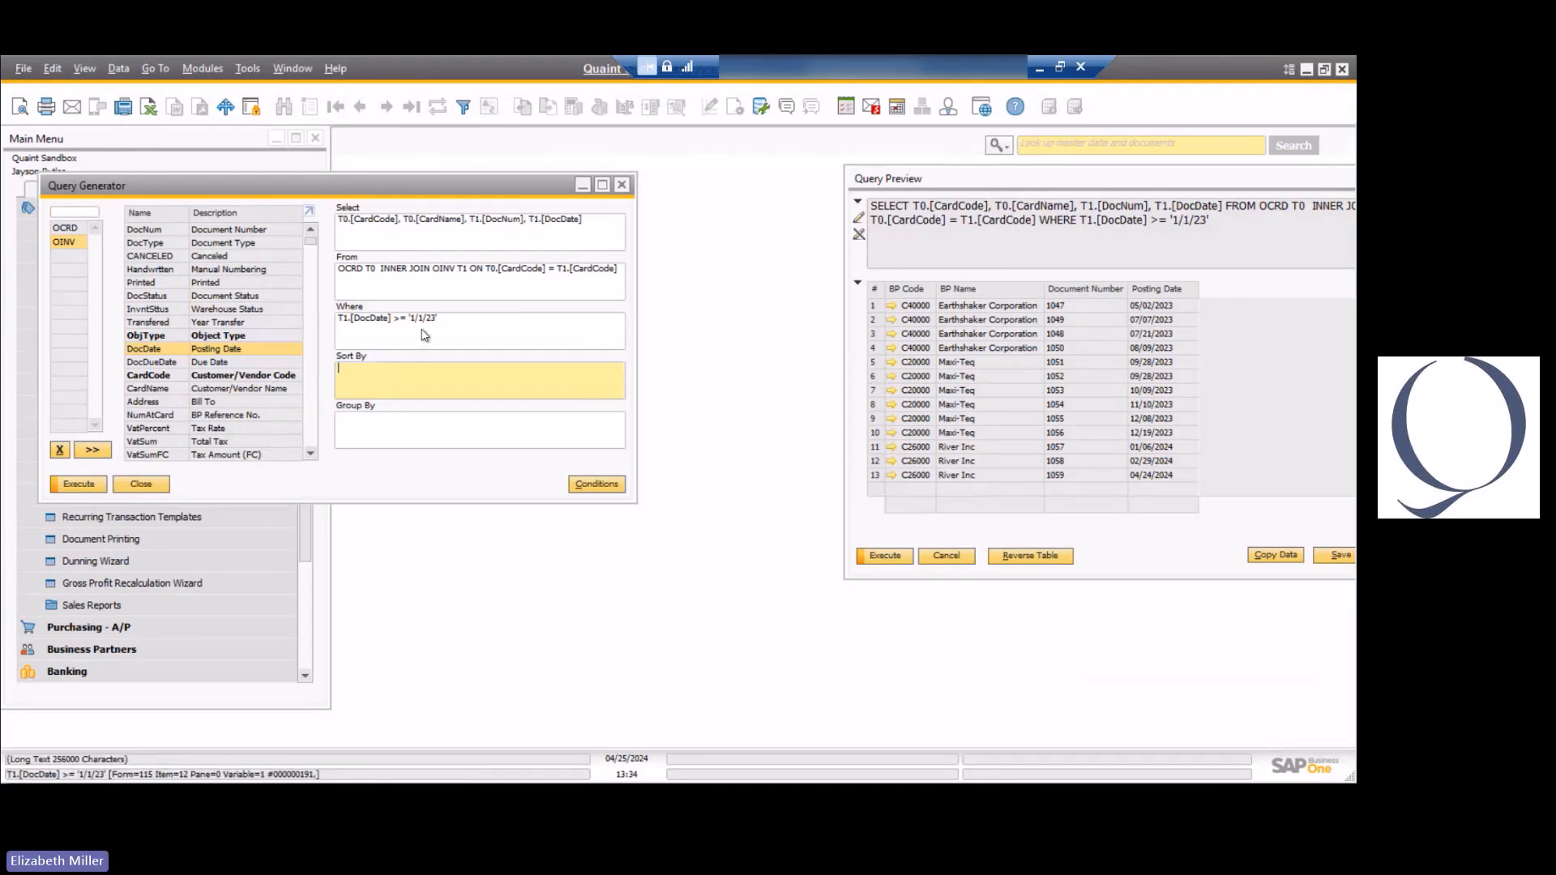
{"action": "type", "text": "T0"}
{"action": "type", "text": ".DocDate"}
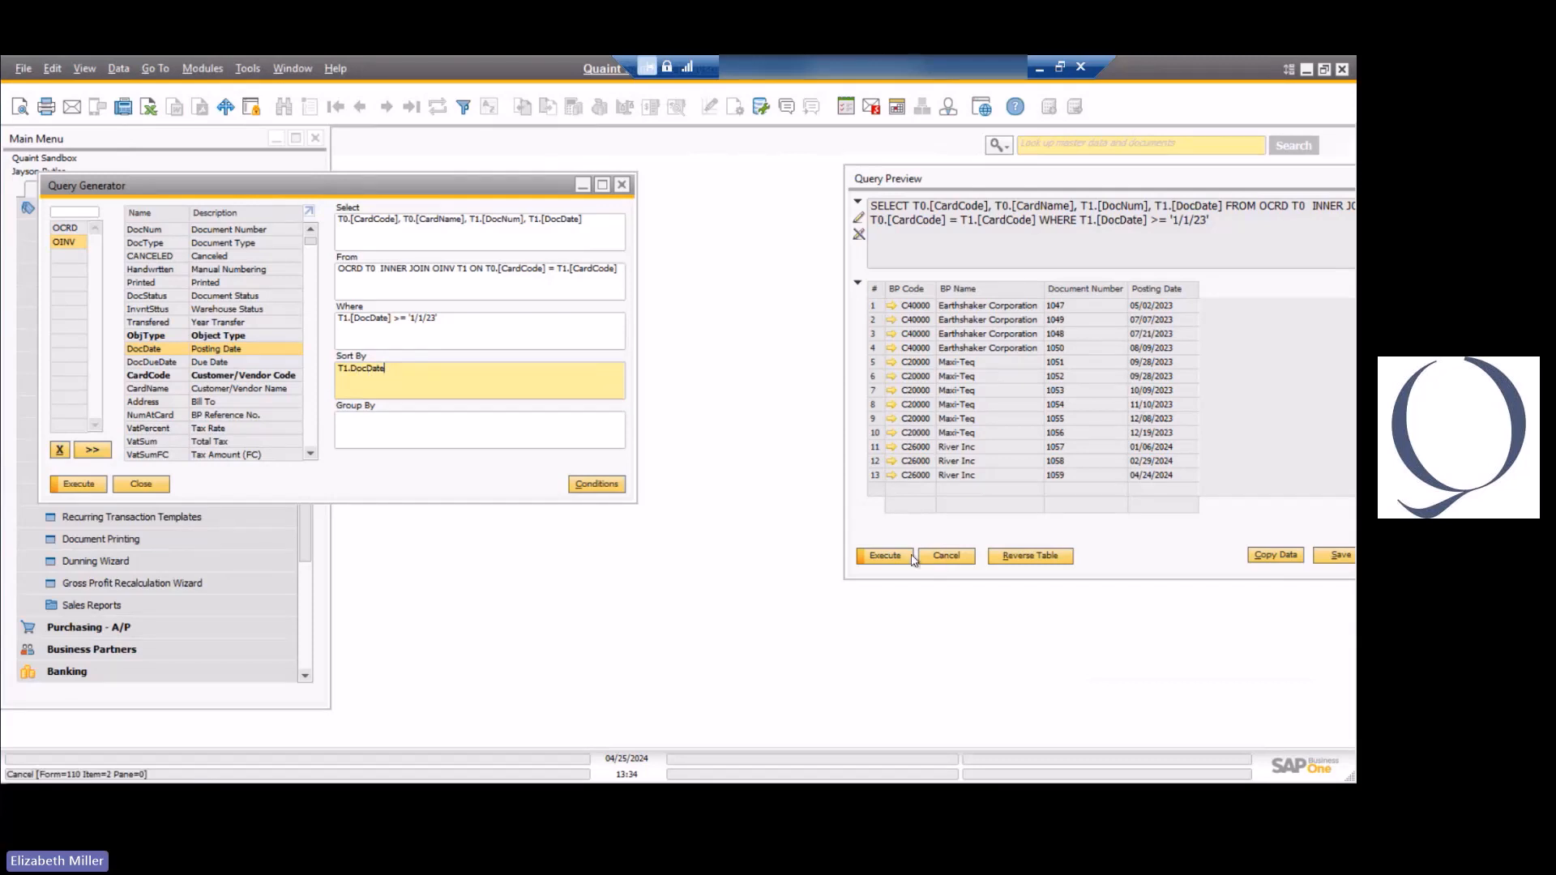
{"action": "left_click", "coordinate": [79, 483]}
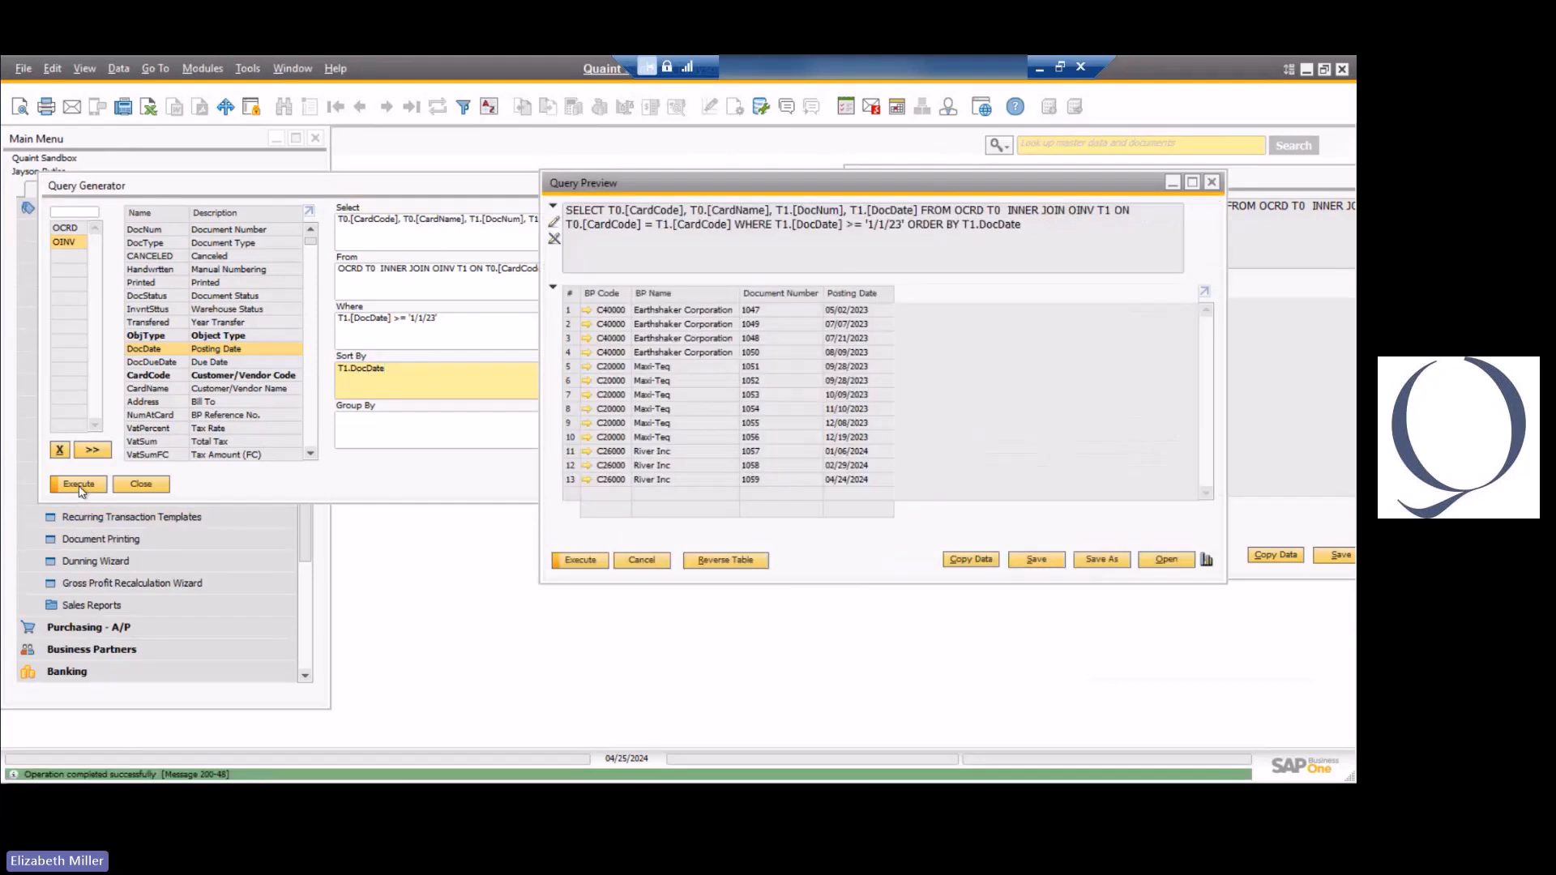
{"action": "left_click_drag", "start_coordinate": [680, 190], "coordinate": [261, 200]}
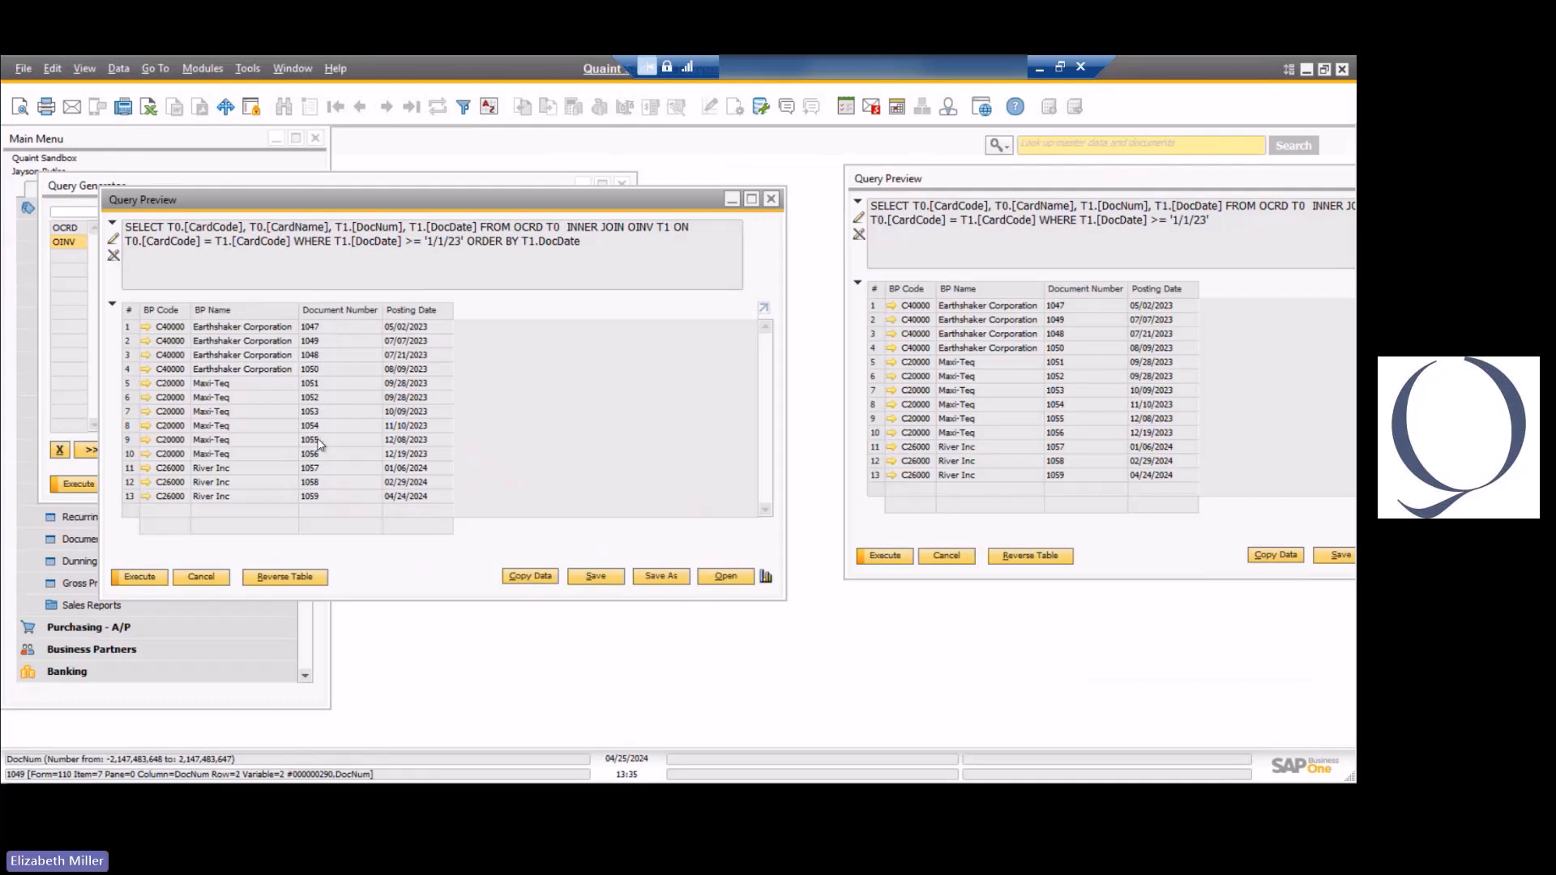
{"action": "left_click", "coordinate": [202, 577]}
Replace the sort order with T1.[CardCode], T1.[DocDate] and run the query.
{"action": "left_click_drag", "start_coordinate": [410, 376], "coordinate": [305, 371]}
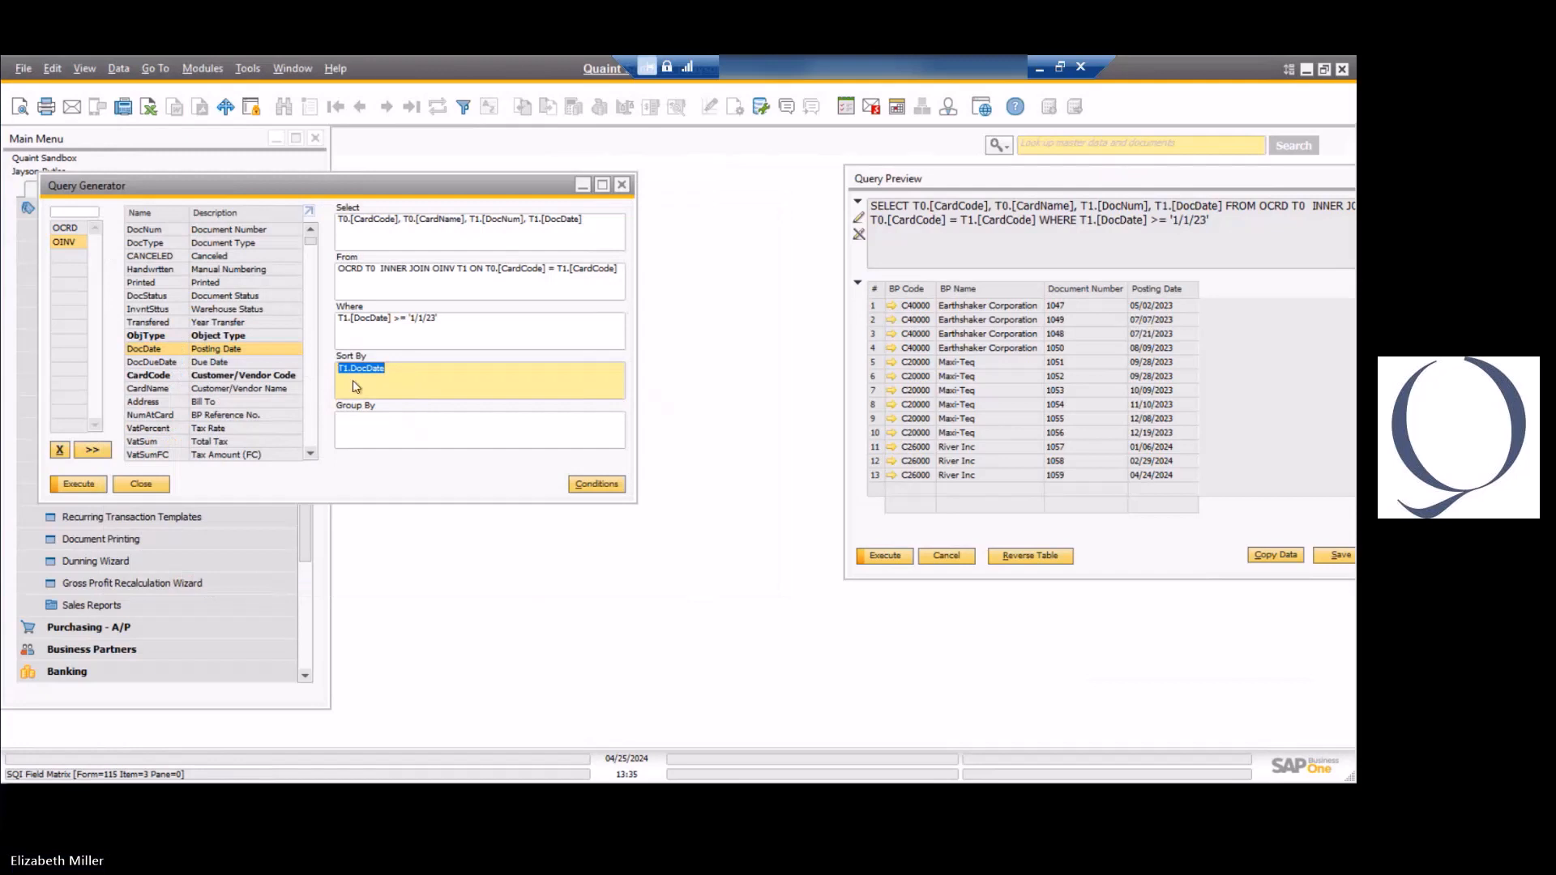
{"action": "key", "text": "Delete"}
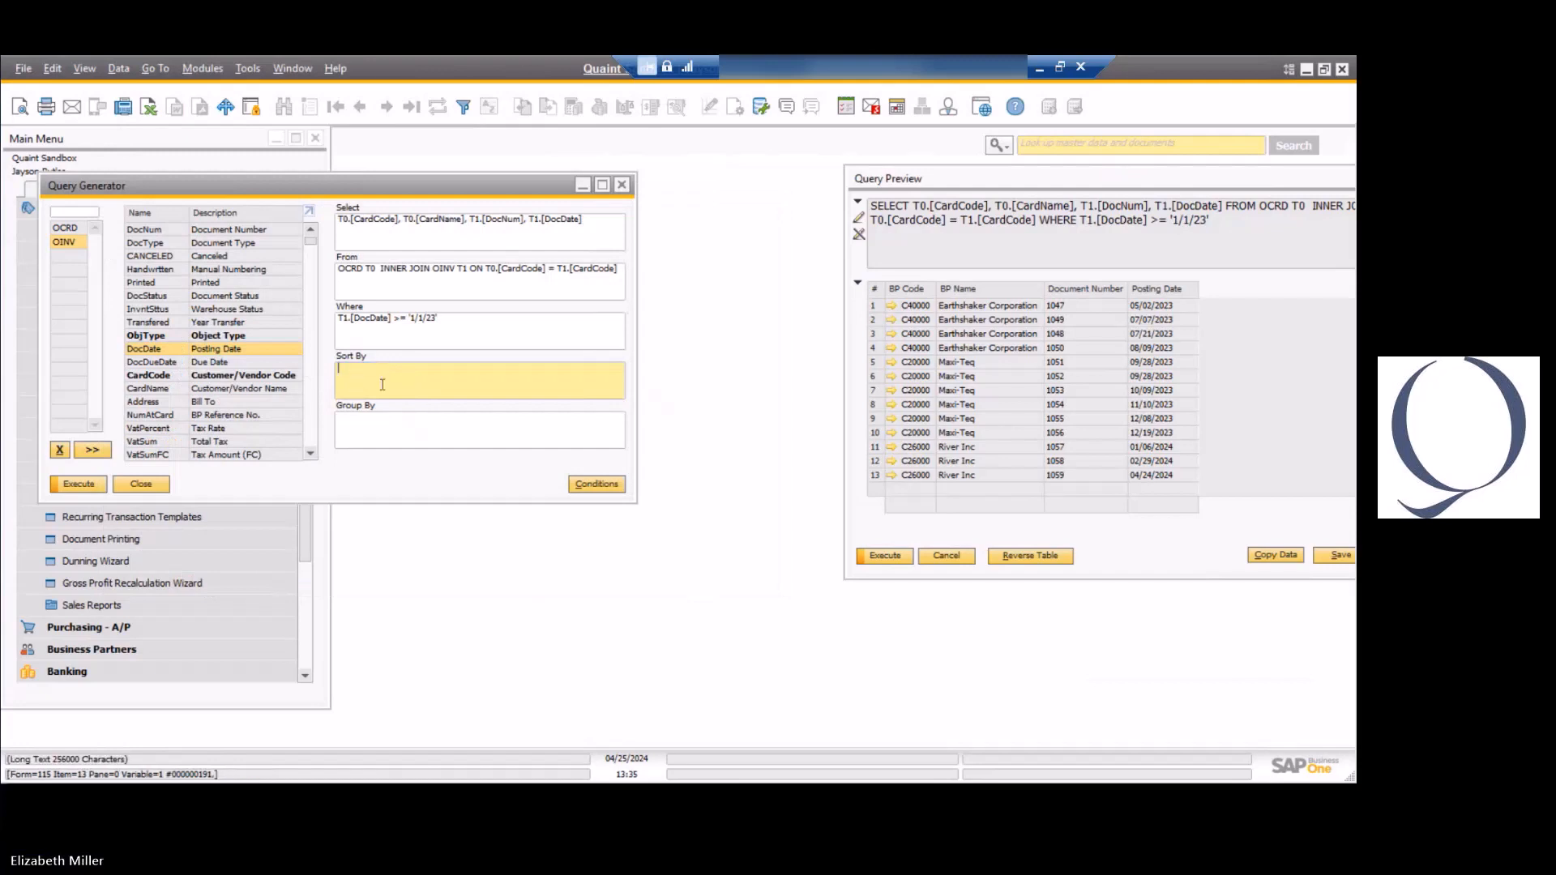
{"action": "double_click", "coordinate": [180, 377]}
{"action": "double_click", "coordinate": [163, 350]}
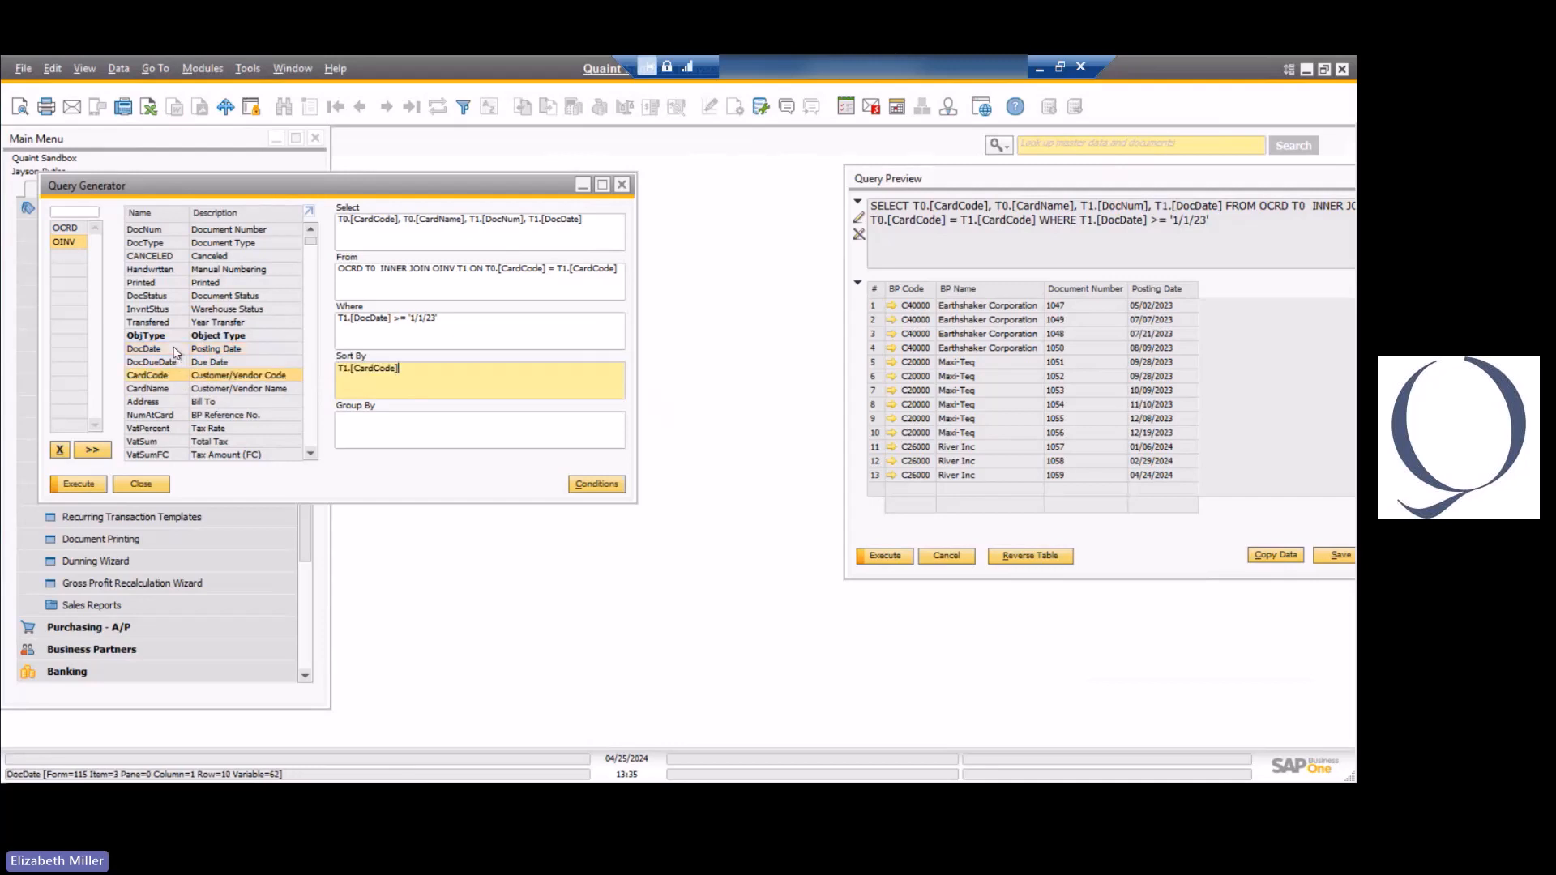
{"action": "left_click", "coordinate": [101, 487]}
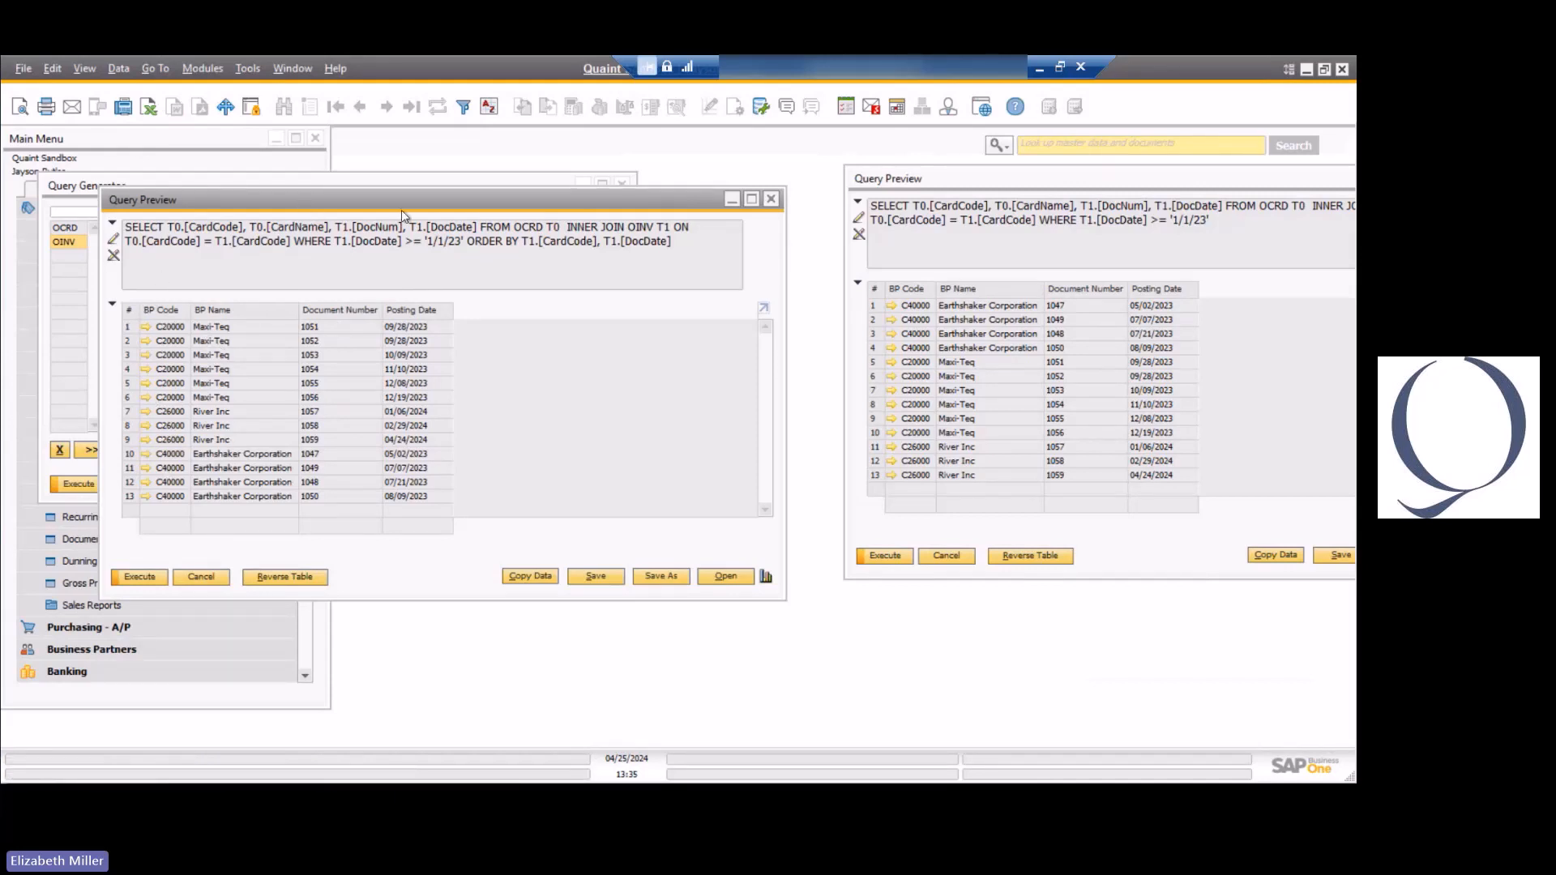
Close both query previews and move the Query Generator window clear of the main menu.
{"action": "left_click_drag", "start_coordinate": [519, 198], "coordinate": [816, 193]}
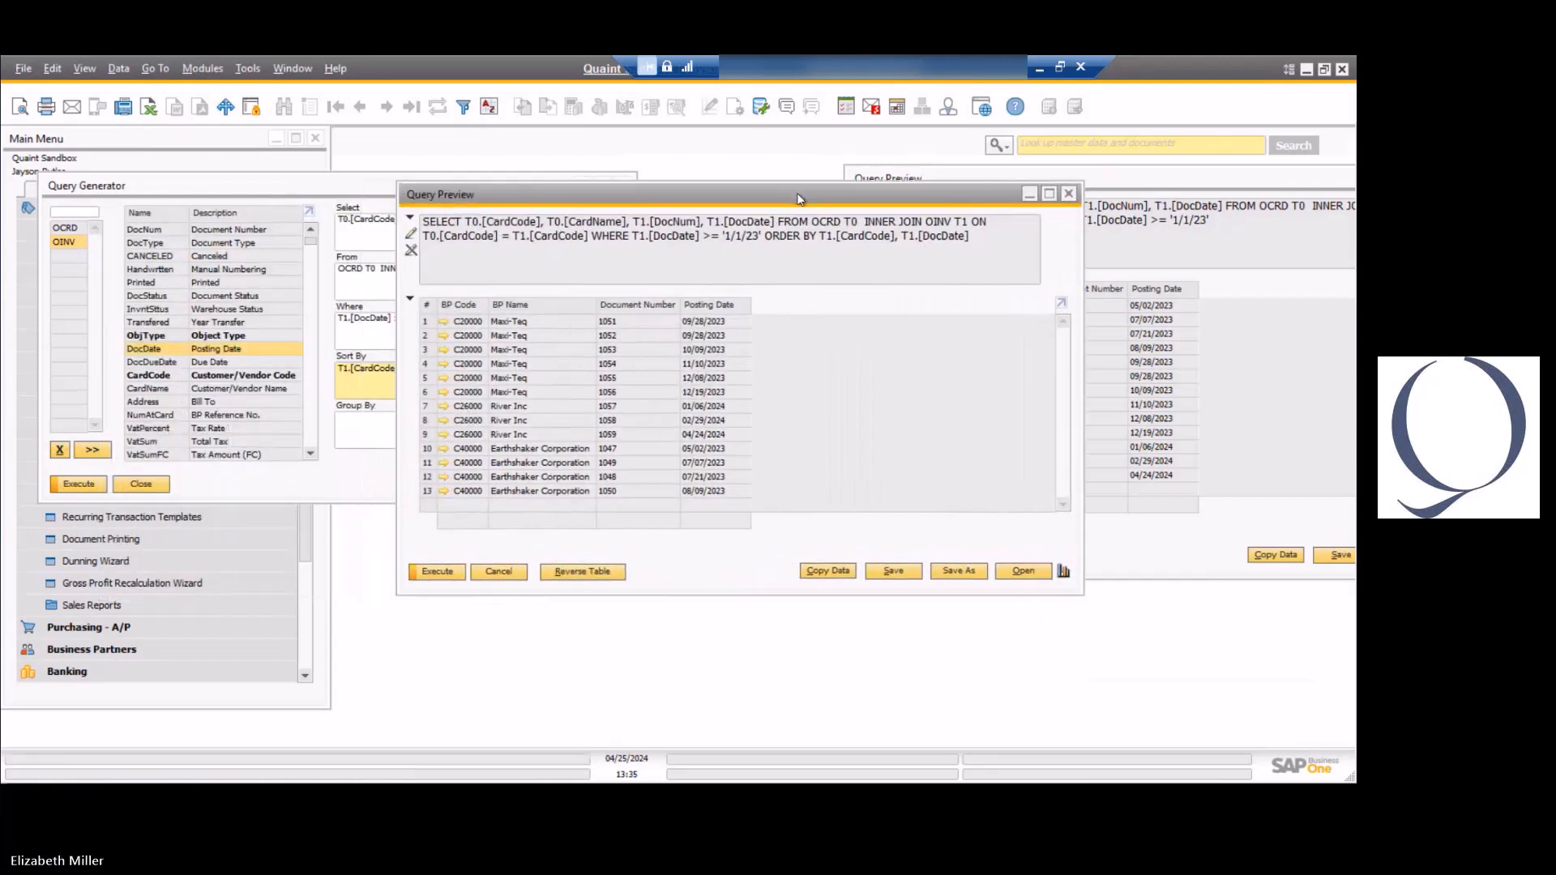
{"action": "left_click", "coordinate": [499, 573]}
{"action": "left_click", "coordinate": [947, 558]}
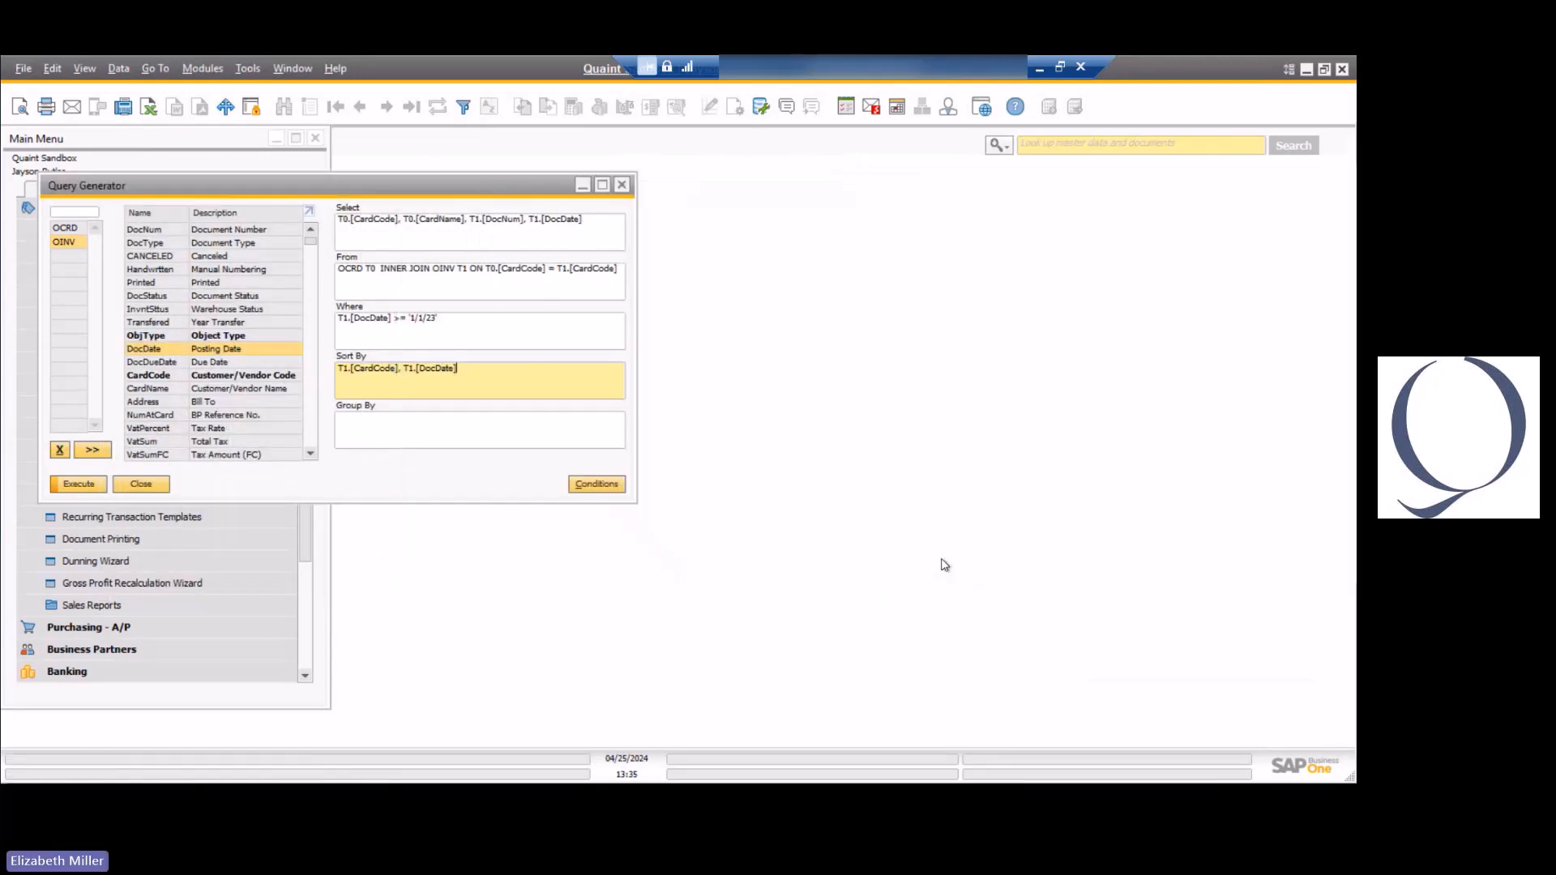
{"action": "left_click_drag", "start_coordinate": [401, 192], "coordinate": [582, 186]}
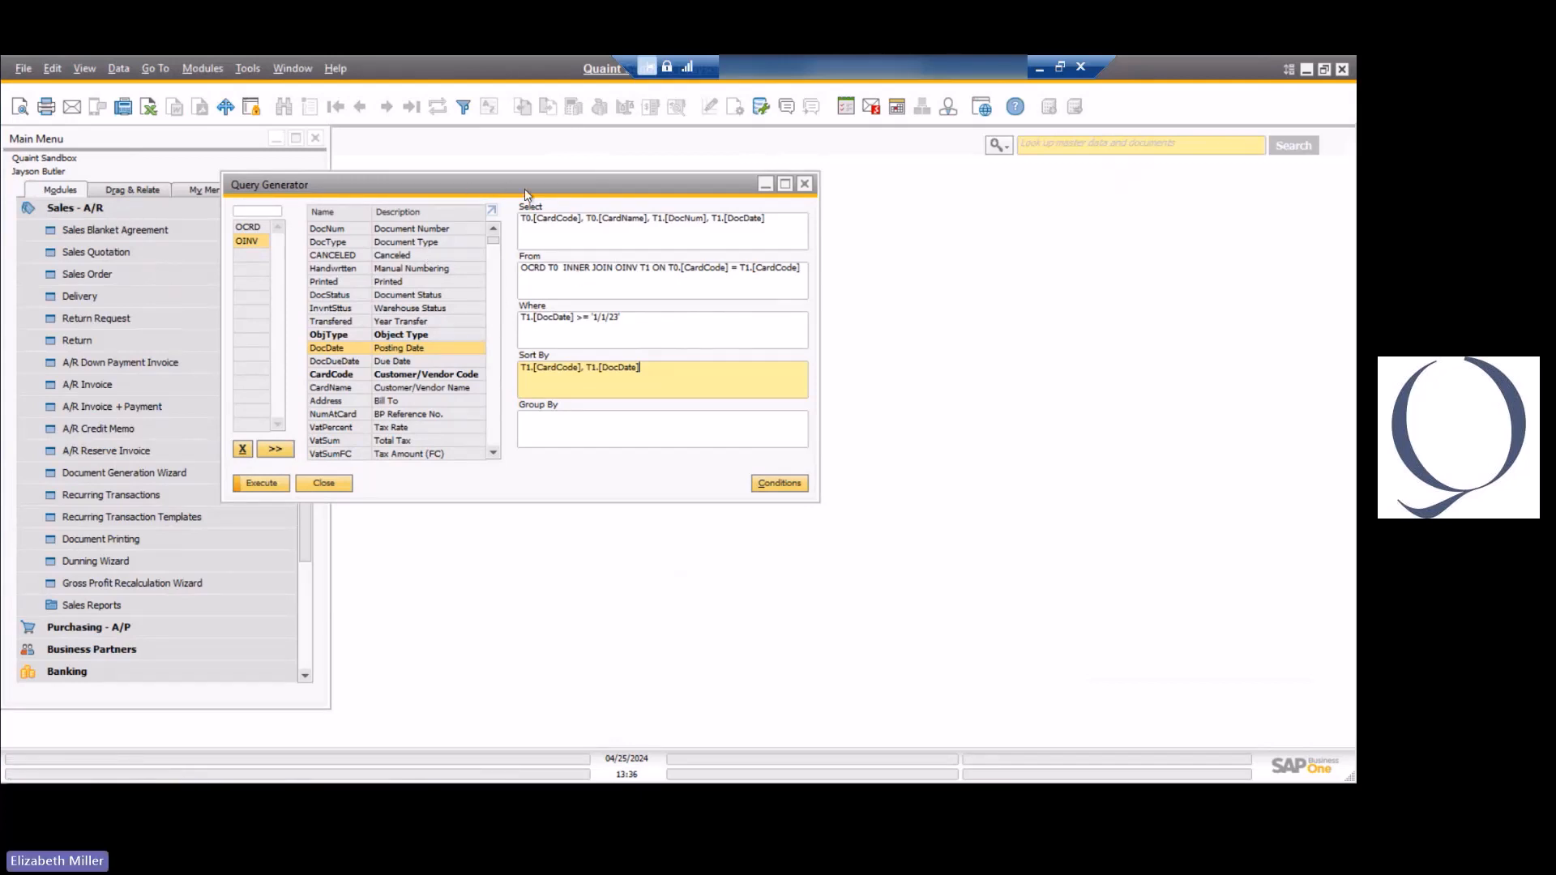
{"action": "left_click_drag", "start_coordinate": [502, 184], "coordinate": [581, 184]}
Clear the query's Sort By and Where clauses.
{"action": "key", "text": "ctrl+a"}
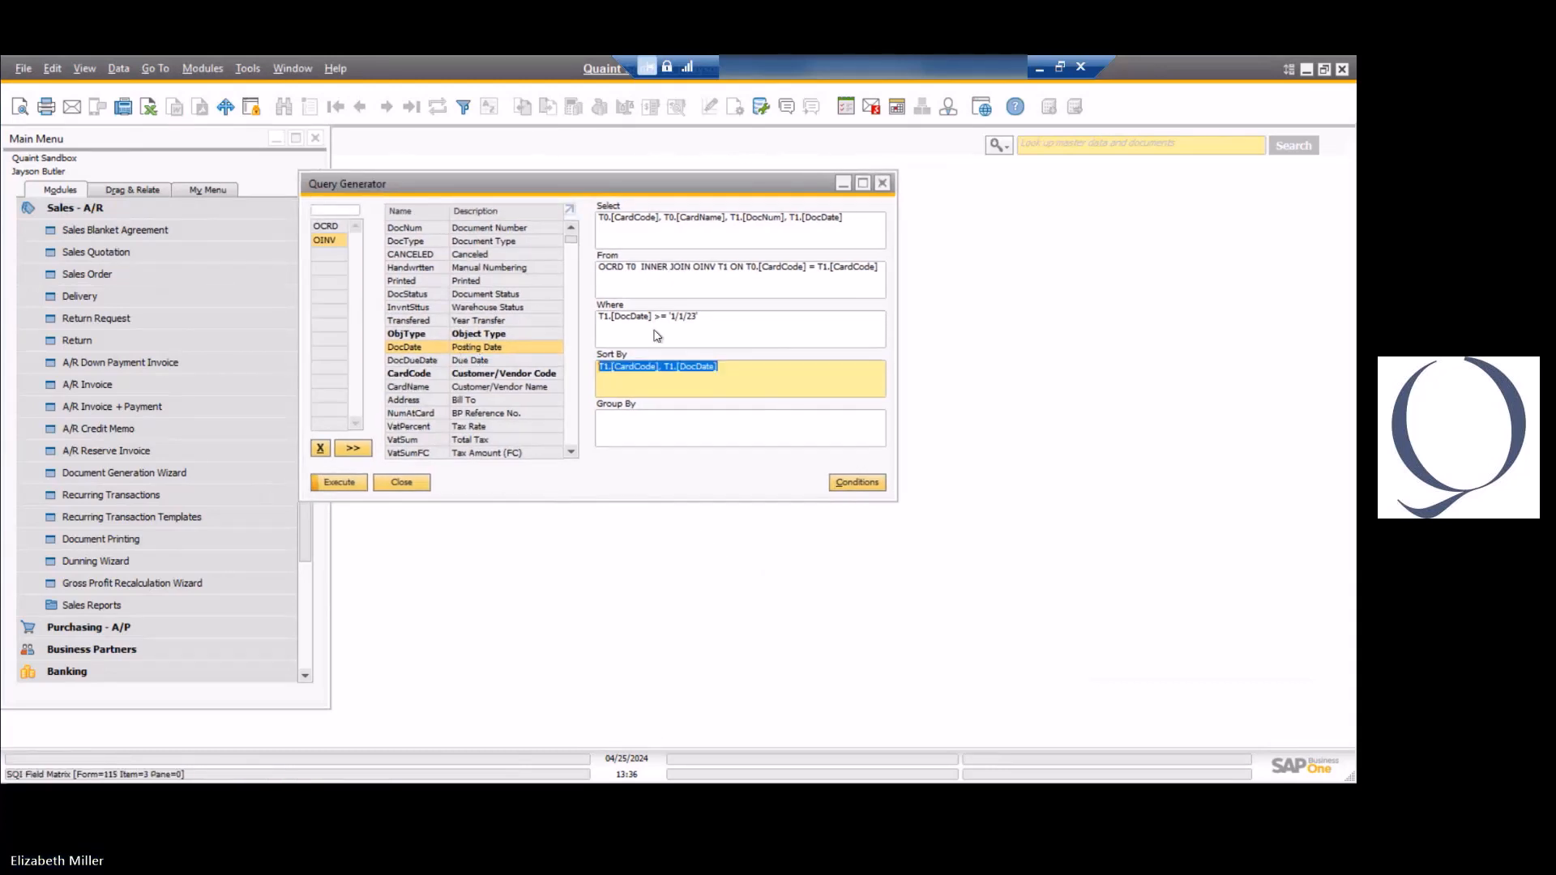
{"action": "key", "text": "BackSpace"}
{"action": "left_click", "coordinate": [703, 323]}
{"action": "key", "text": "ctrl+a"}
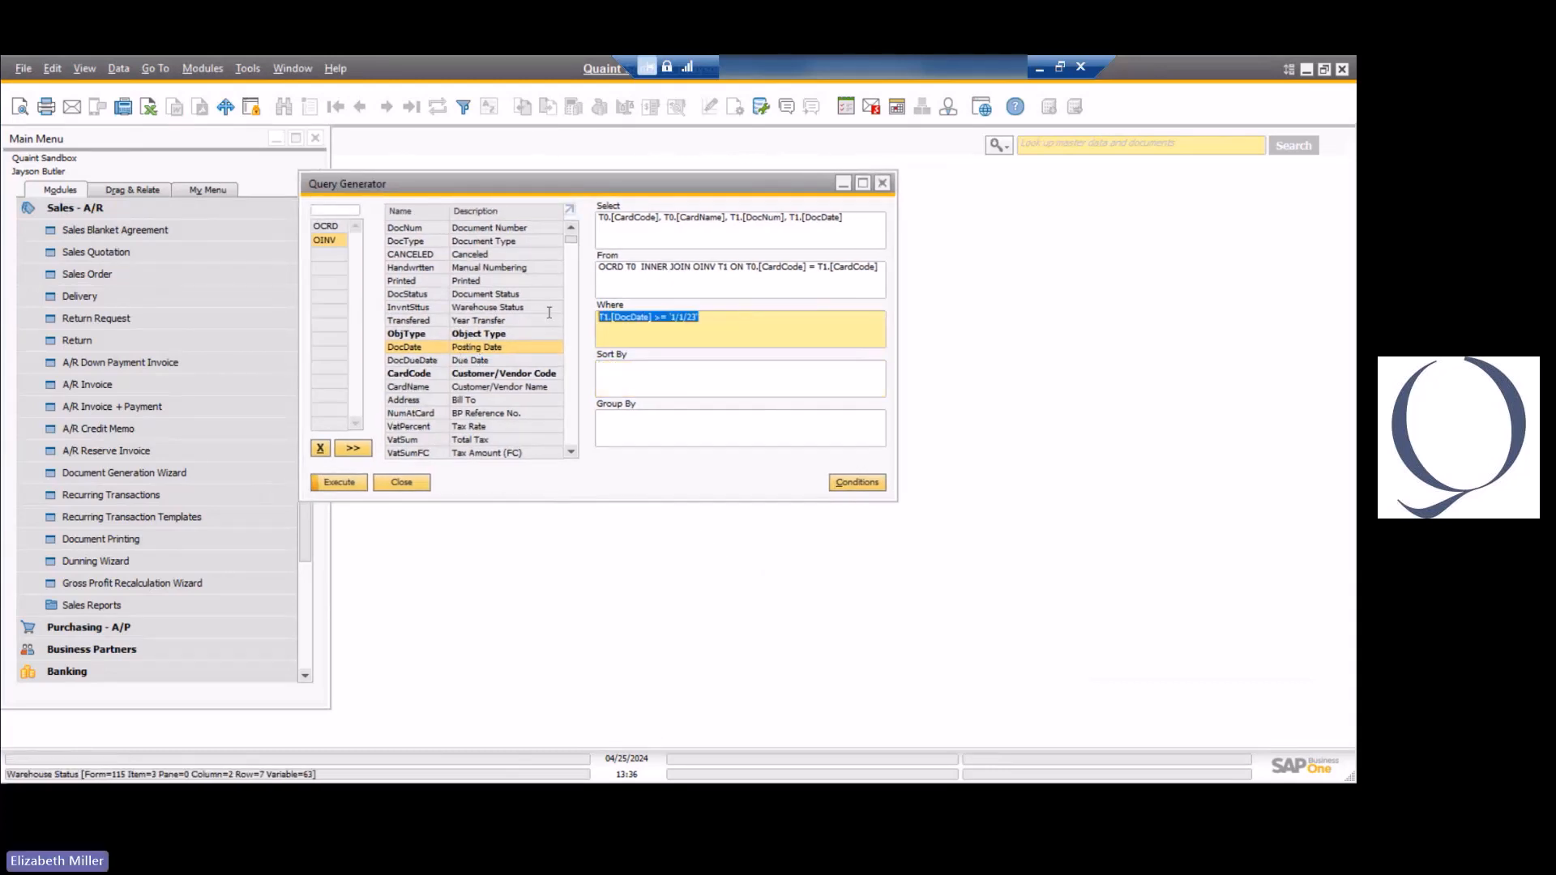
{"action": "key", "text": "BackSpace"}
Replace the CardName, DocNum and DocDate fields in the Select clause with MAX(T1.DocNum), keeping T0.[CardCode].
{"action": "left_click_drag", "start_coordinate": [848, 226], "coordinate": [664, 219]}
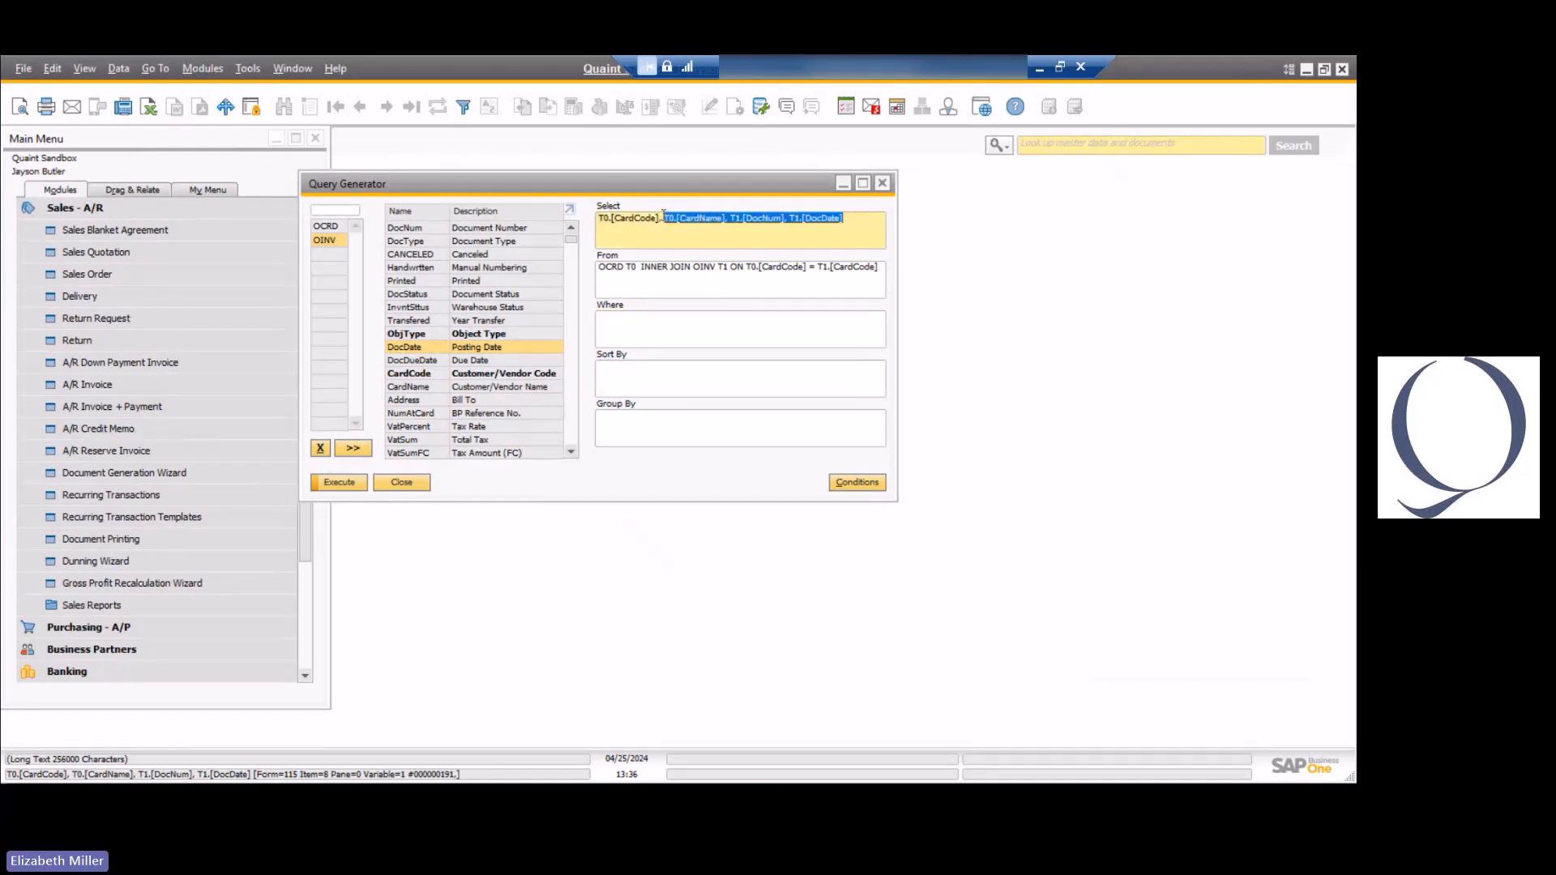
{"action": "key", "text": "Delete"}
{"action": "type", "text": "MAX"}
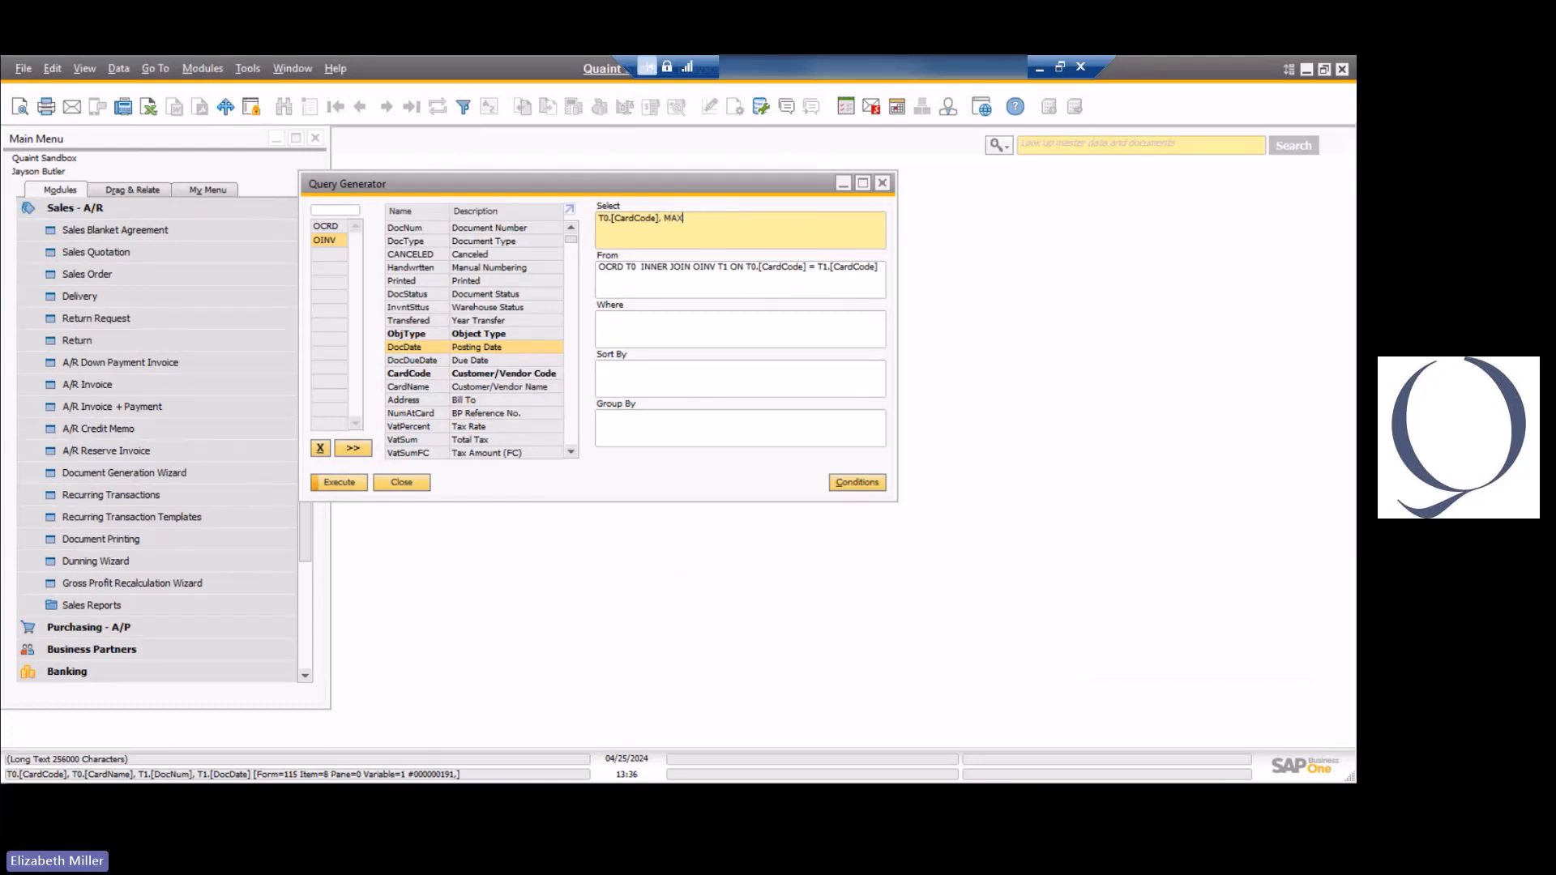
{"action": "type", "text": "(T1."}
{"action": "type", "text": "DocNum)"}
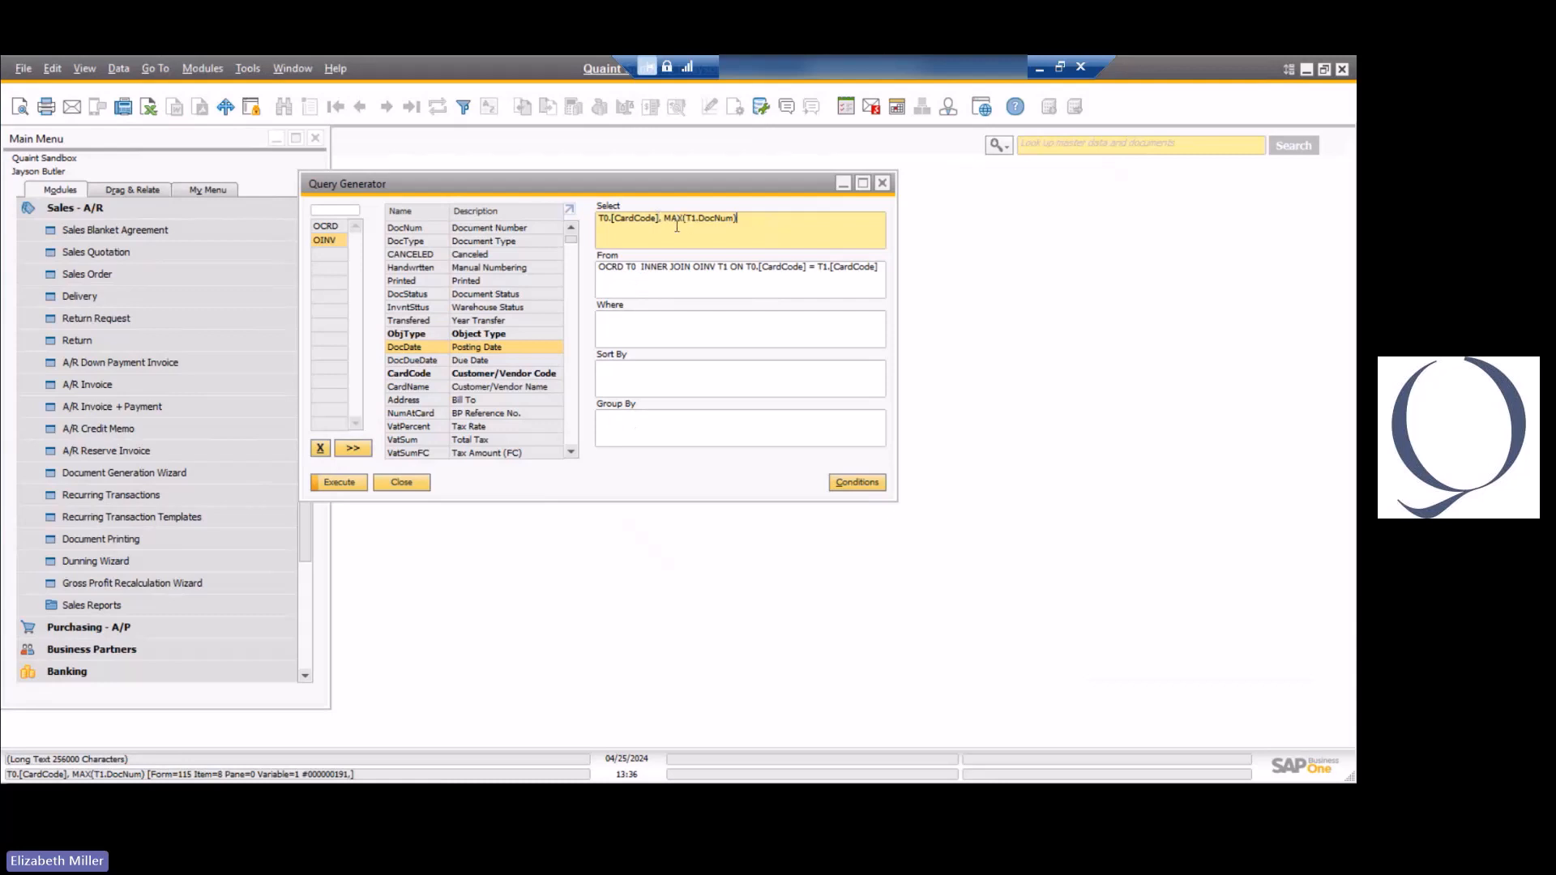
Copy T0.[CardCode] from the Select clause and try to run the query without any grouping.
{"action": "left_click_drag", "start_coordinate": [663, 215], "coordinate": [592, 216]}
{"action": "key", "text": "ctrl+c"}
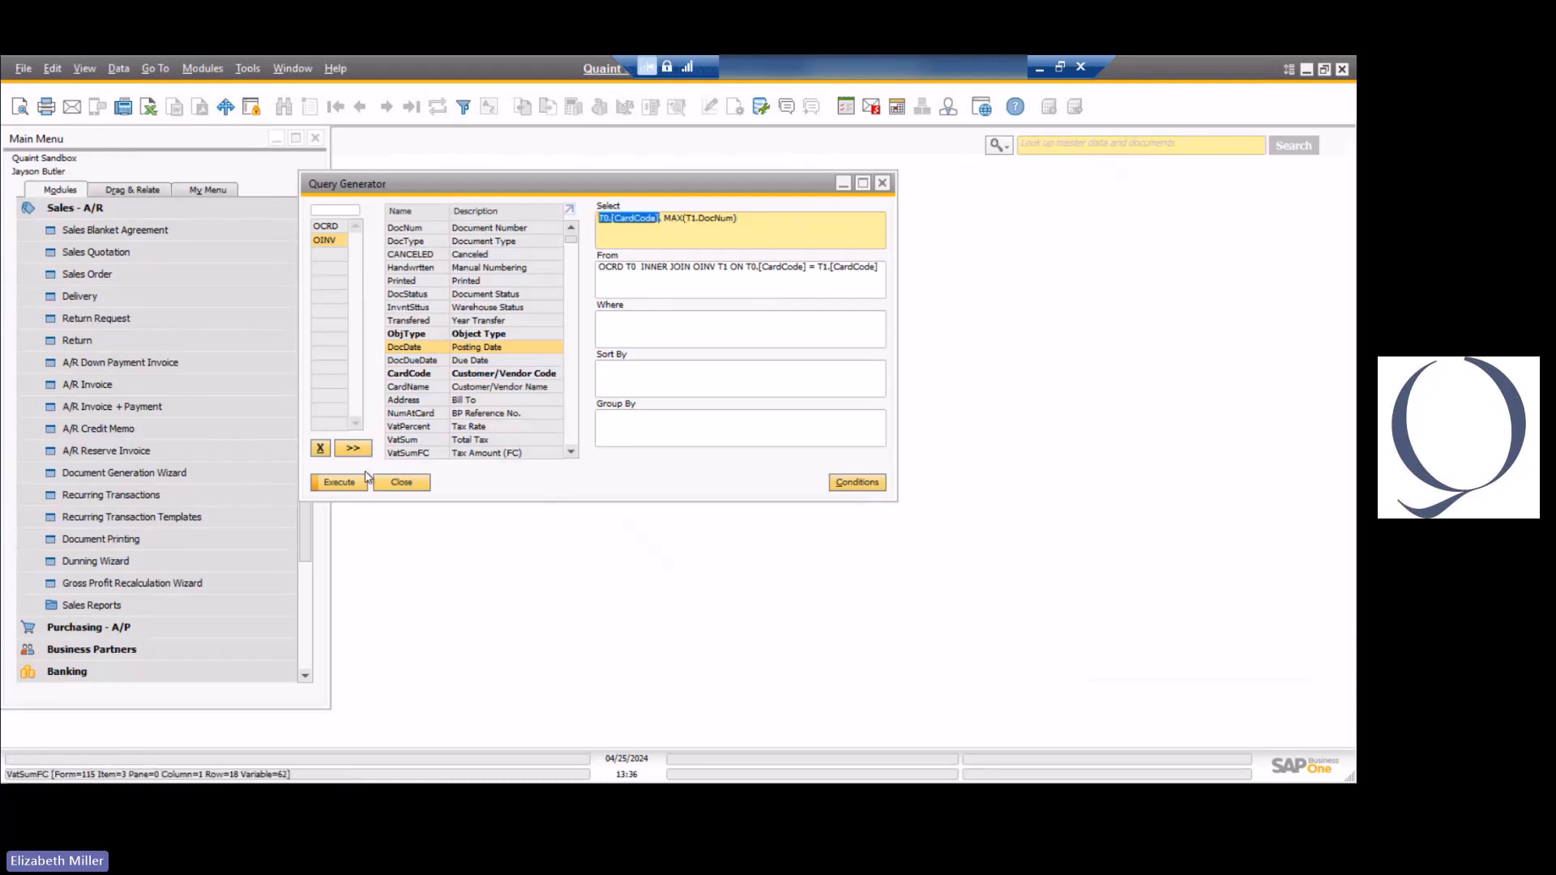
{"action": "left_click", "coordinate": [341, 484]}
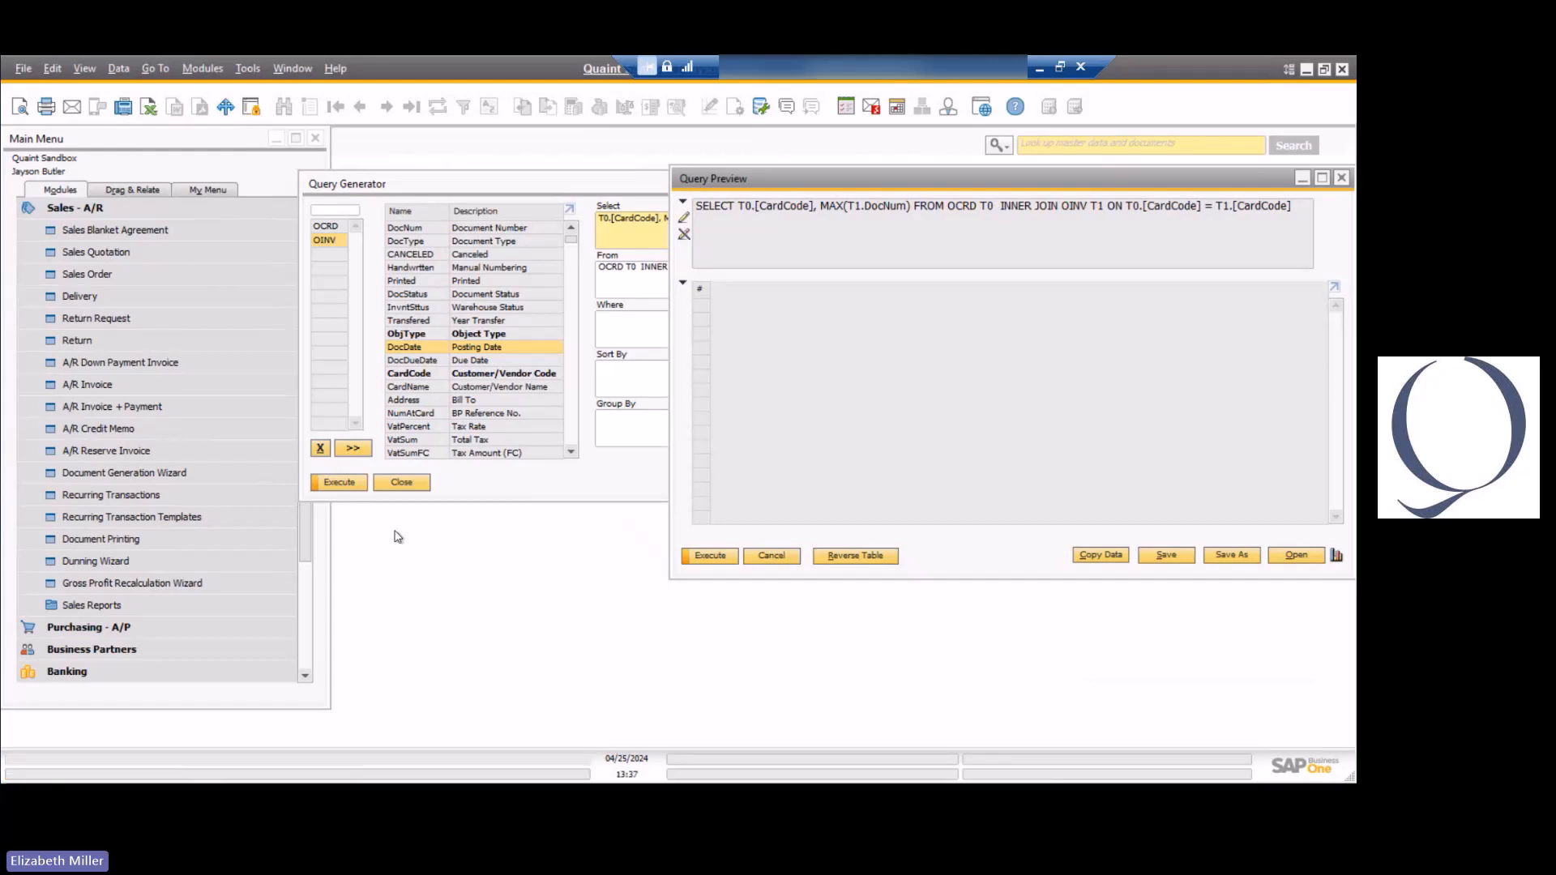
{"action": "left_click", "coordinate": [334, 484]}
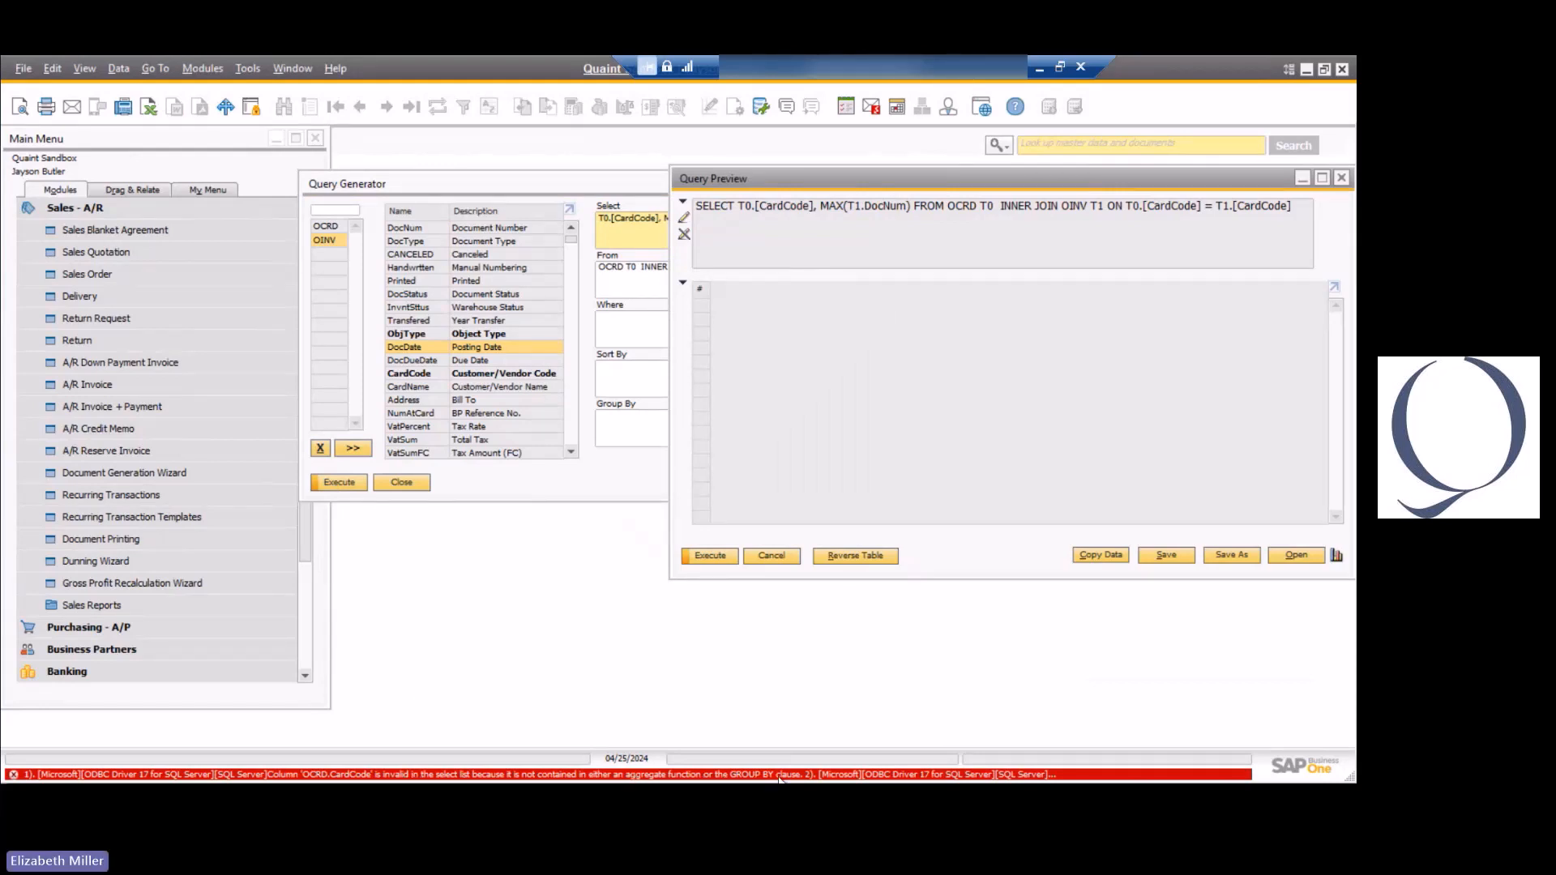
{"action": "left_click", "coordinate": [766, 557]}
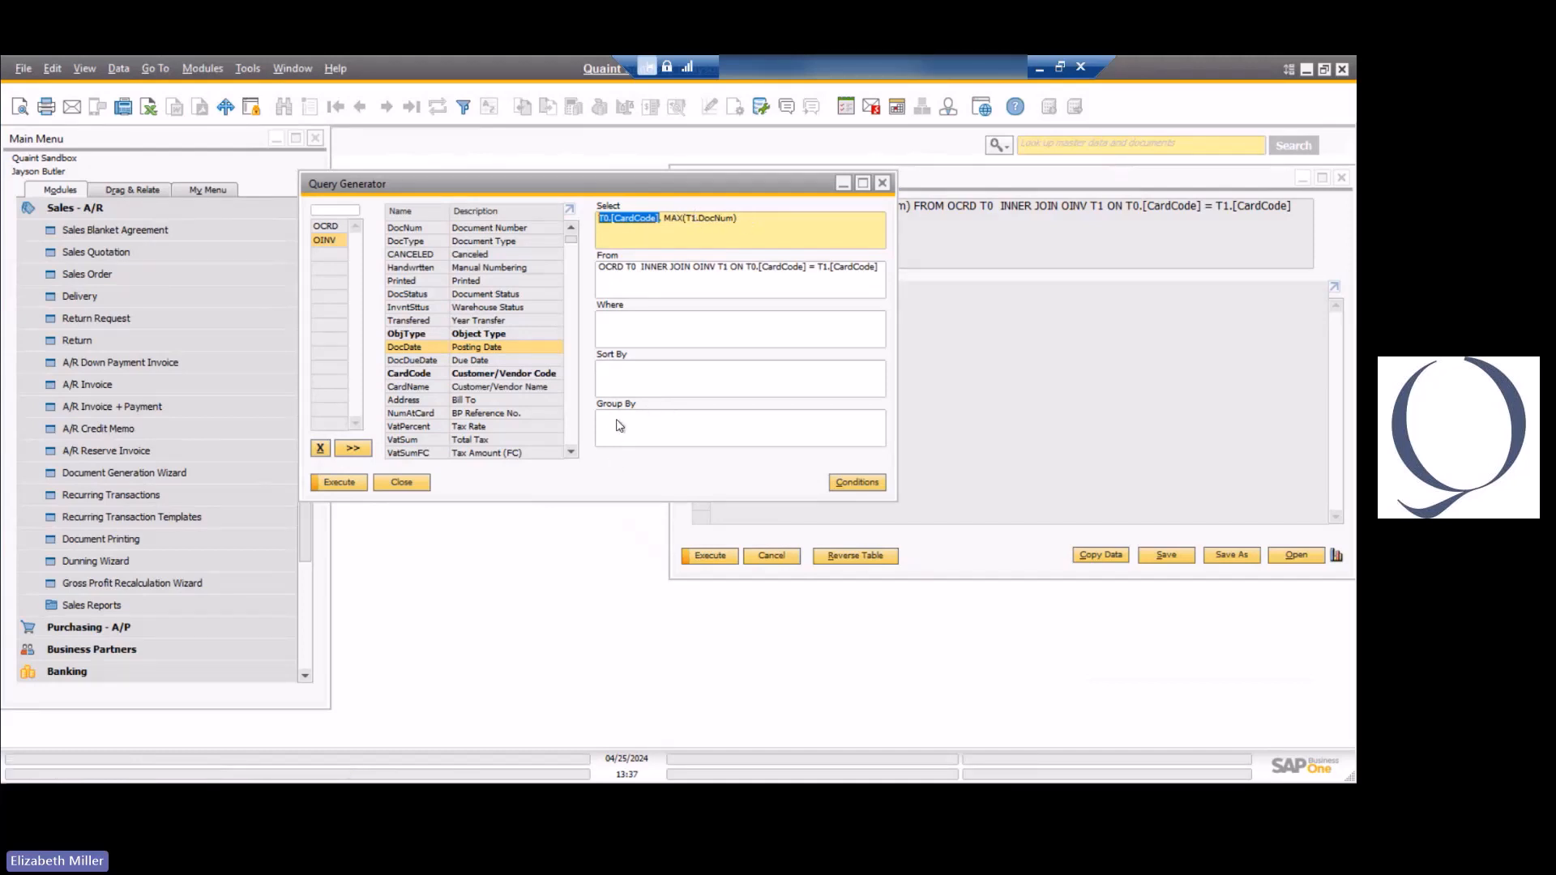
Group the query by T0.[CardCode] and run it, placing the Query Generator window beside the query preview.
{"action": "left_click", "coordinate": [668, 433]}
{"action": "key", "text": "ctrl+v"}
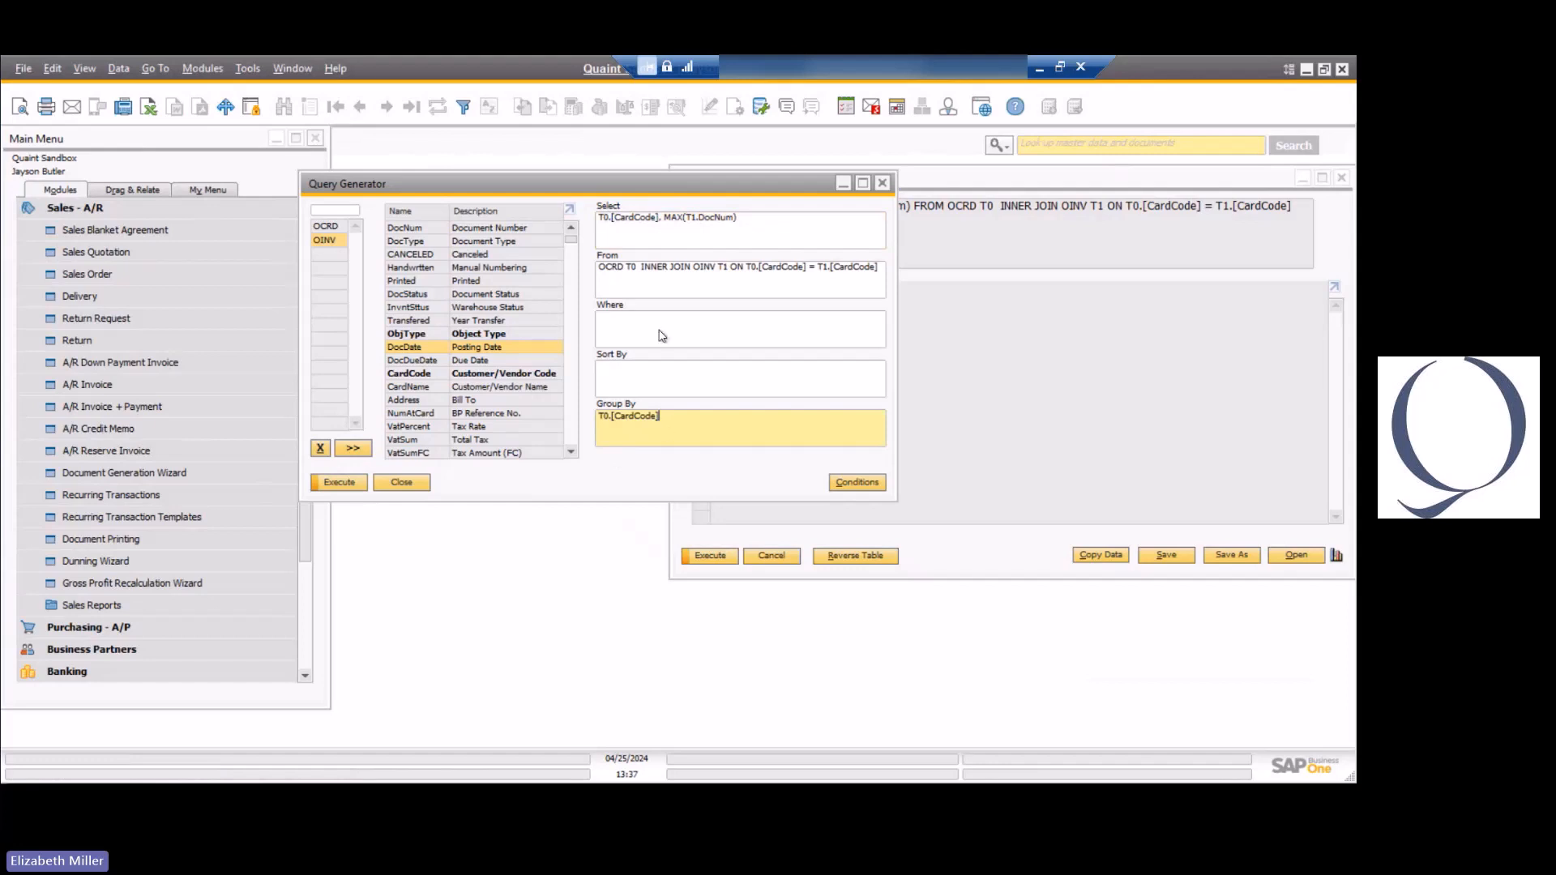
{"action": "left_click", "coordinate": [339, 483]}
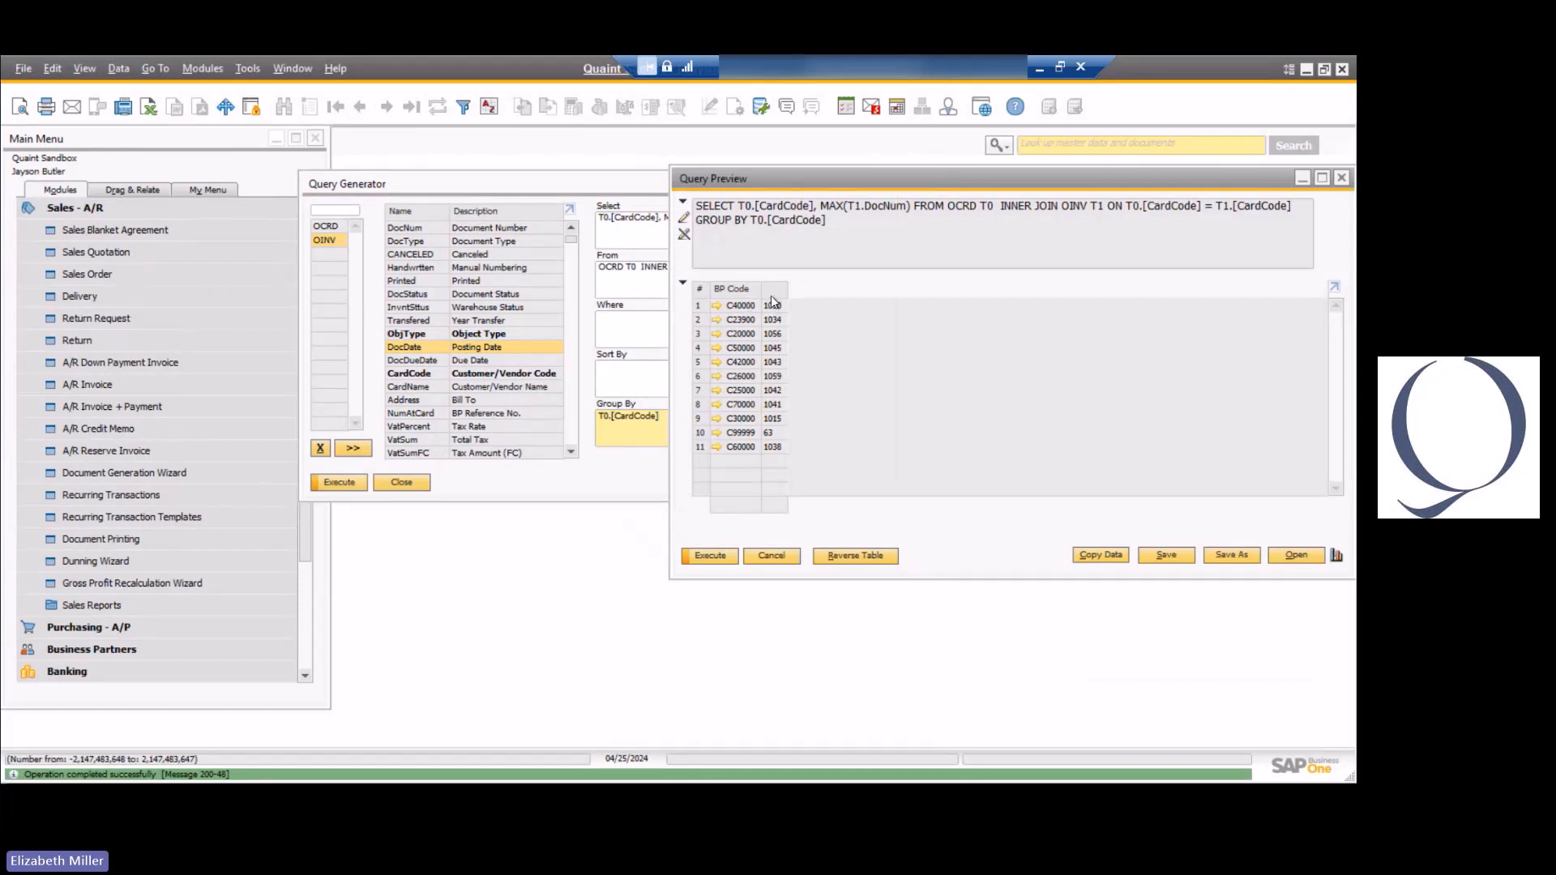
{"action": "left_click", "coordinate": [616, 202]}
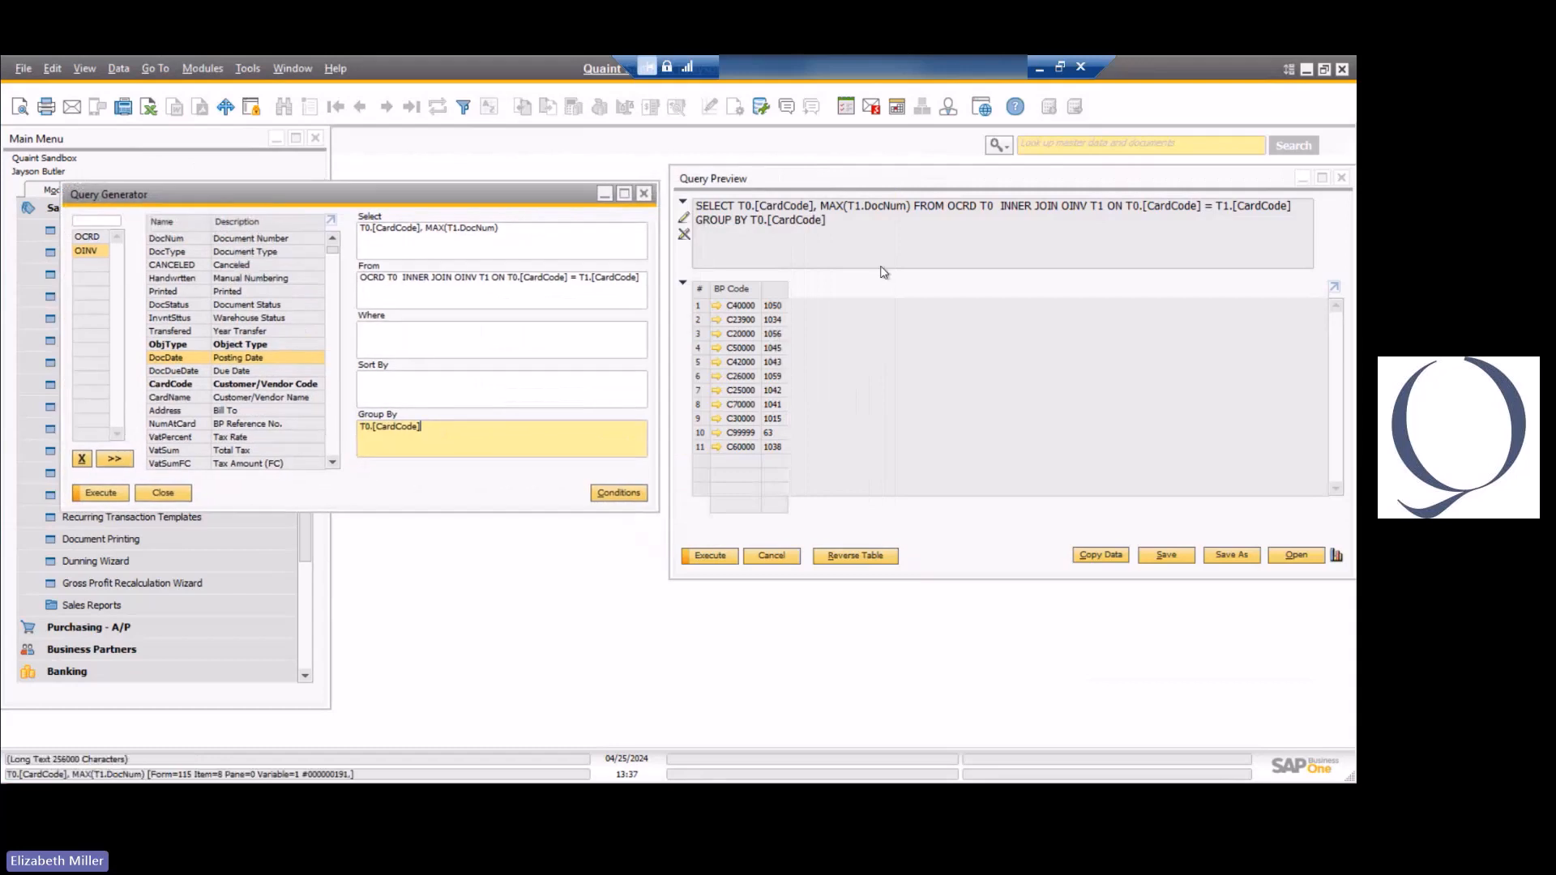
{"action": "left_click", "coordinate": [884, 266]}
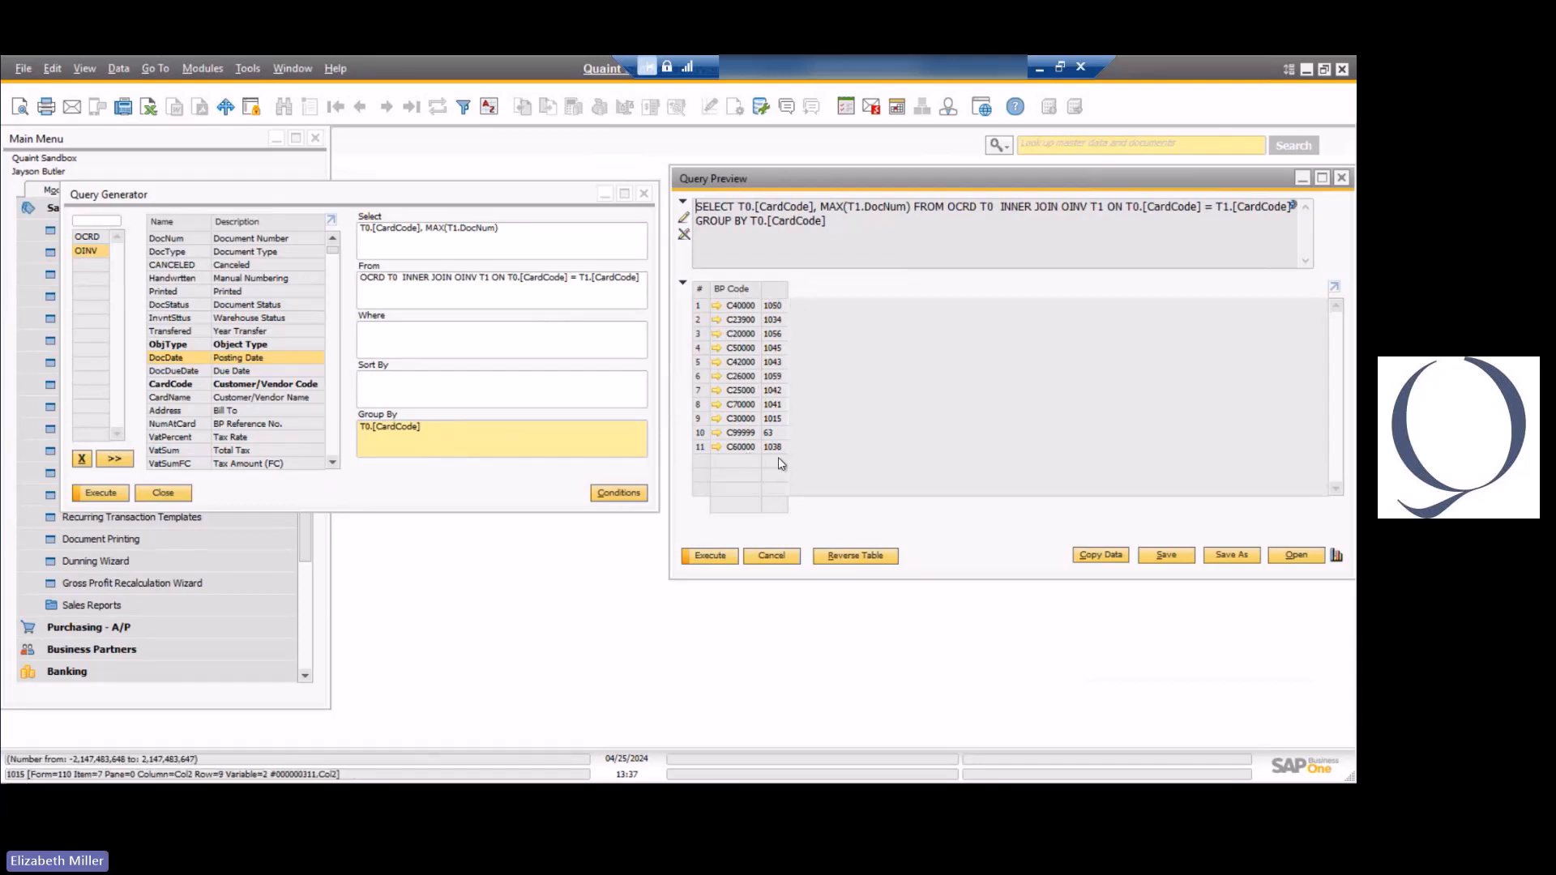
Change the INNER JOIN between OCRD and OINV to a LEFT JOIN in the From clause and run the query.
{"action": "left_click", "coordinate": [415, 278]}
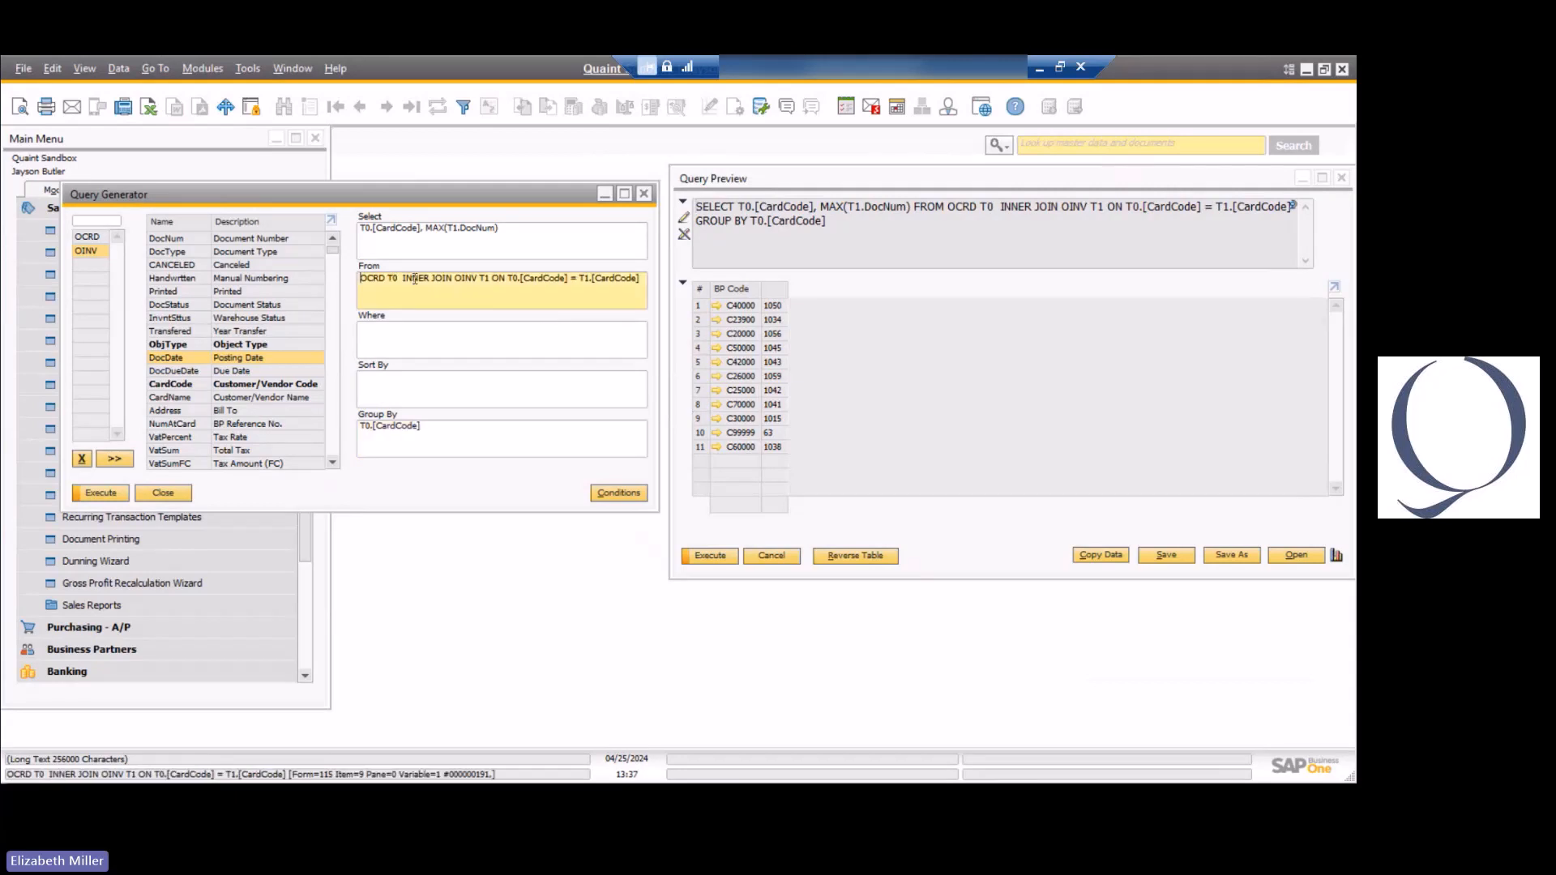
{"action": "double_click", "coordinate": [415, 278]}
{"action": "key", "text": "shift+F2"}
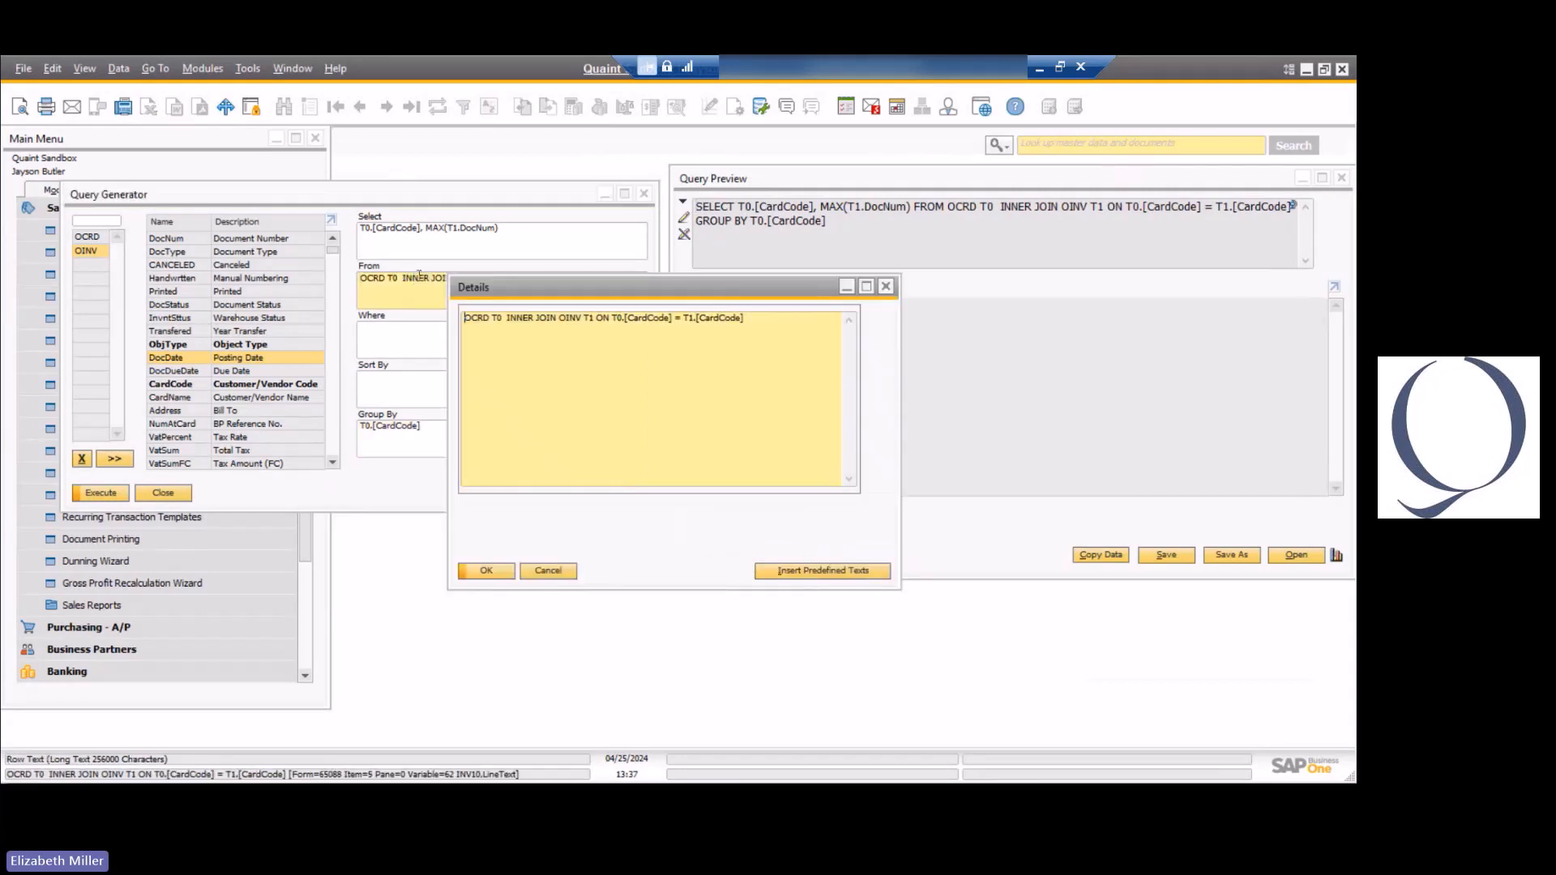
{"action": "left_click", "coordinate": [548, 570]}
{"action": "type", "text": "LEFT"}
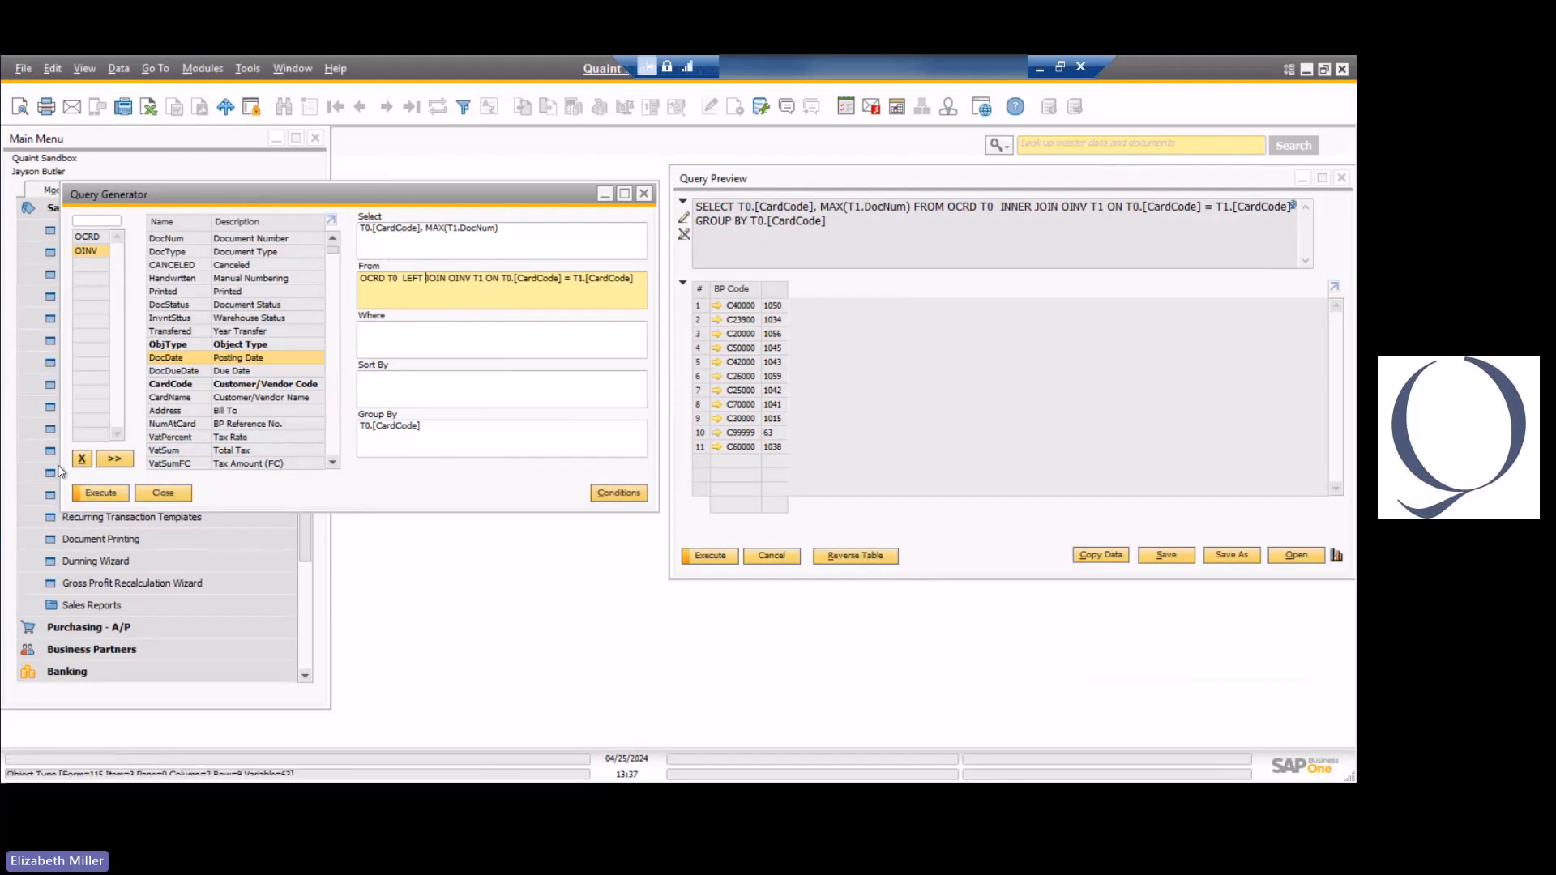
{"action": "left_click", "coordinate": [100, 492]}
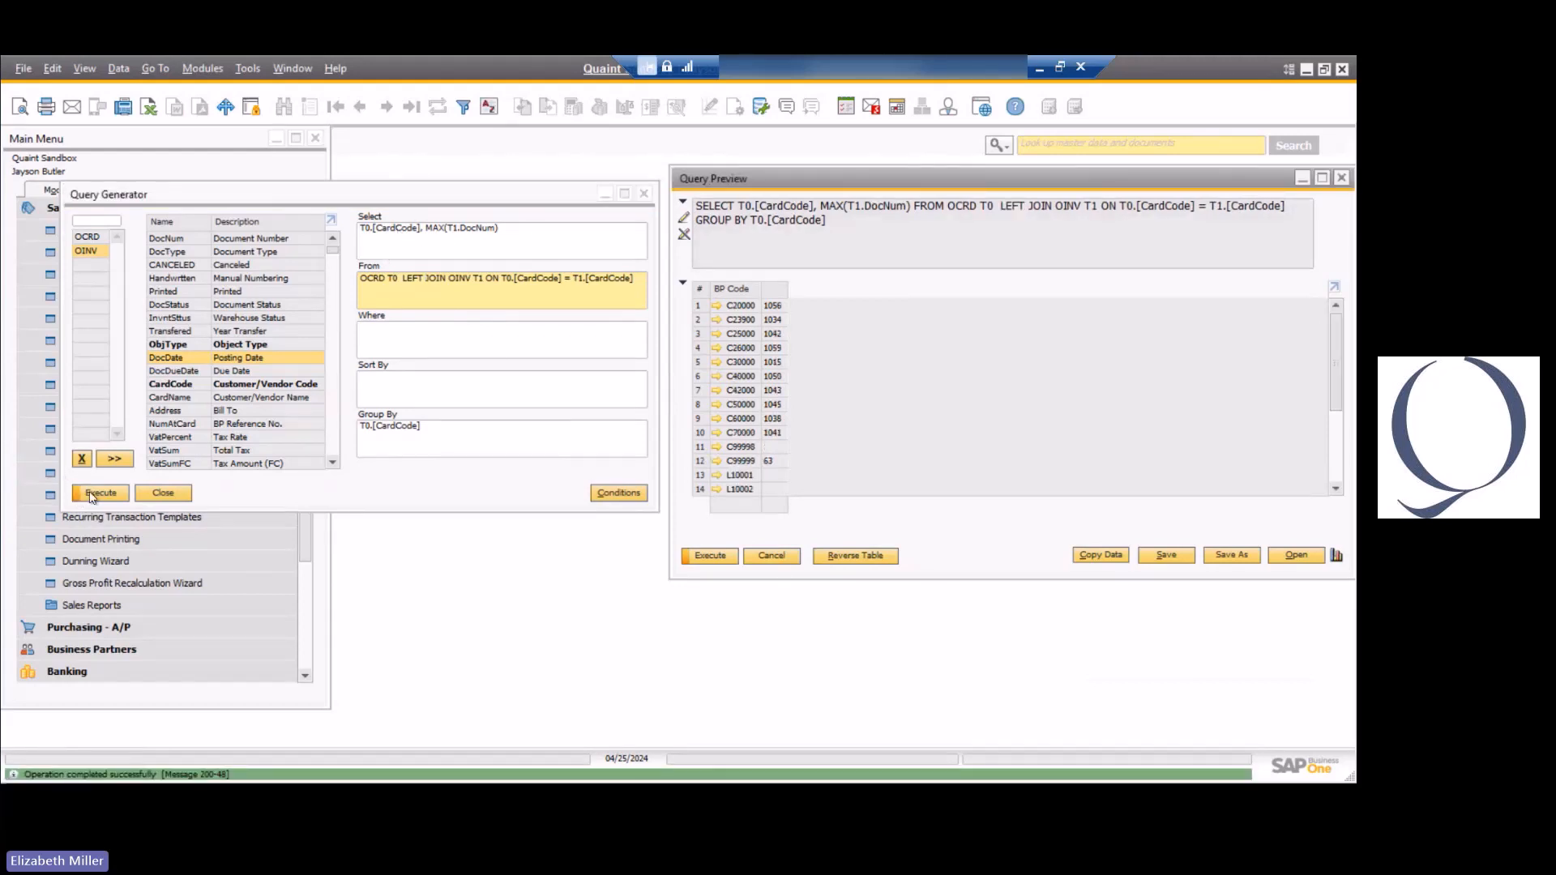
Place the LEFT JOIN and INNER JOIN previews side by side and compare which business partners each returns.
{"action": "left_click_drag", "start_coordinate": [721, 180], "coordinate": [32, 247]}
{"action": "left_click_drag", "start_coordinate": [799, 180], "coordinate": [895, 195]}
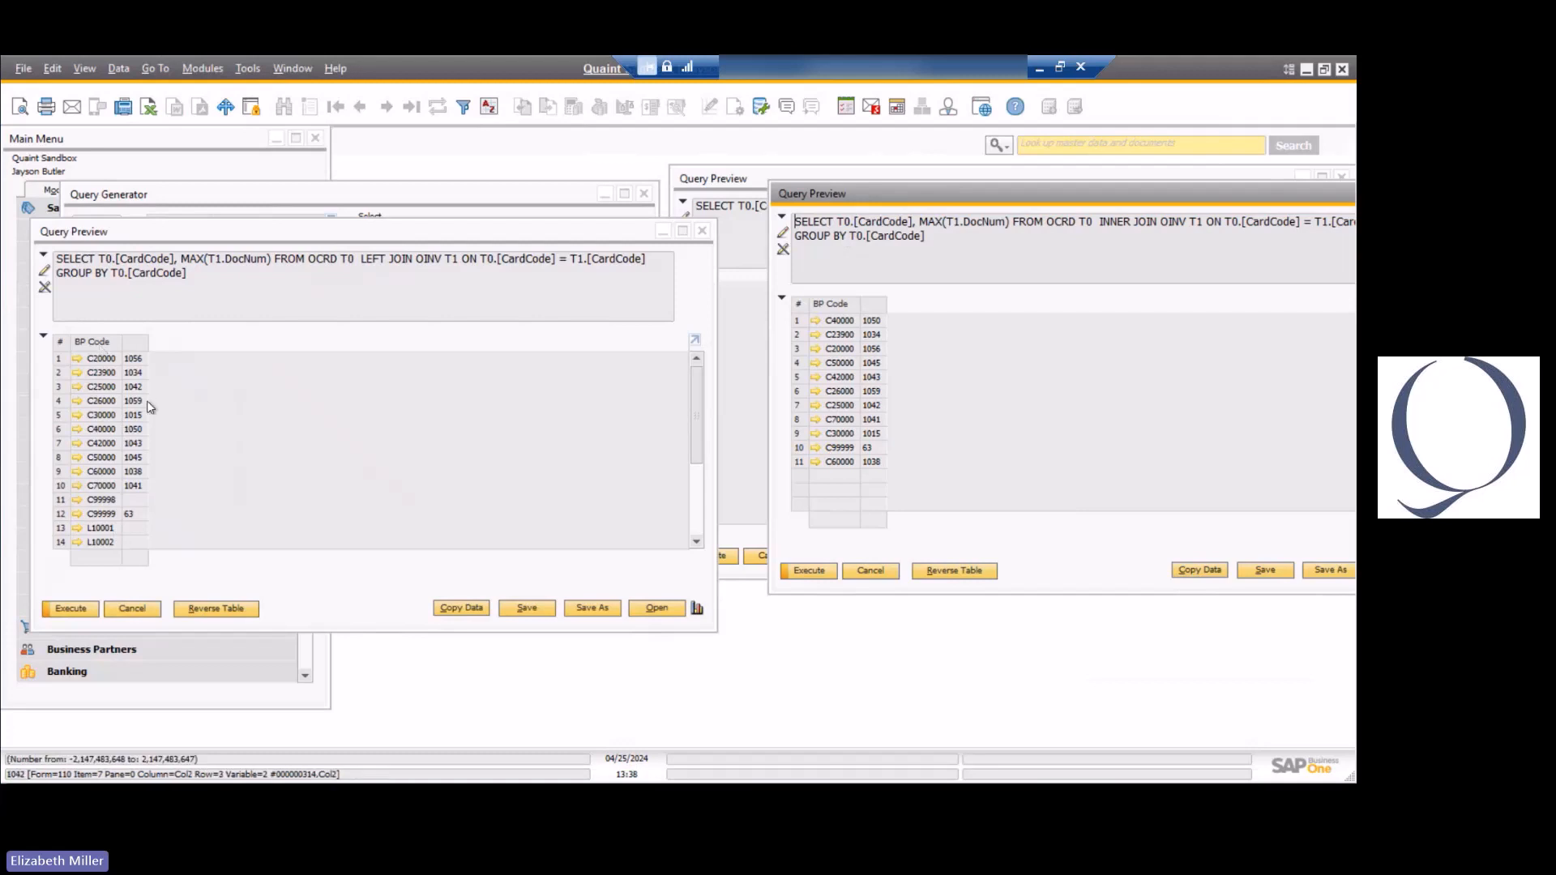
{"action": "scroll", "coordinate": [135, 465], "scroll_direction": "down", "scroll_amount": 1}
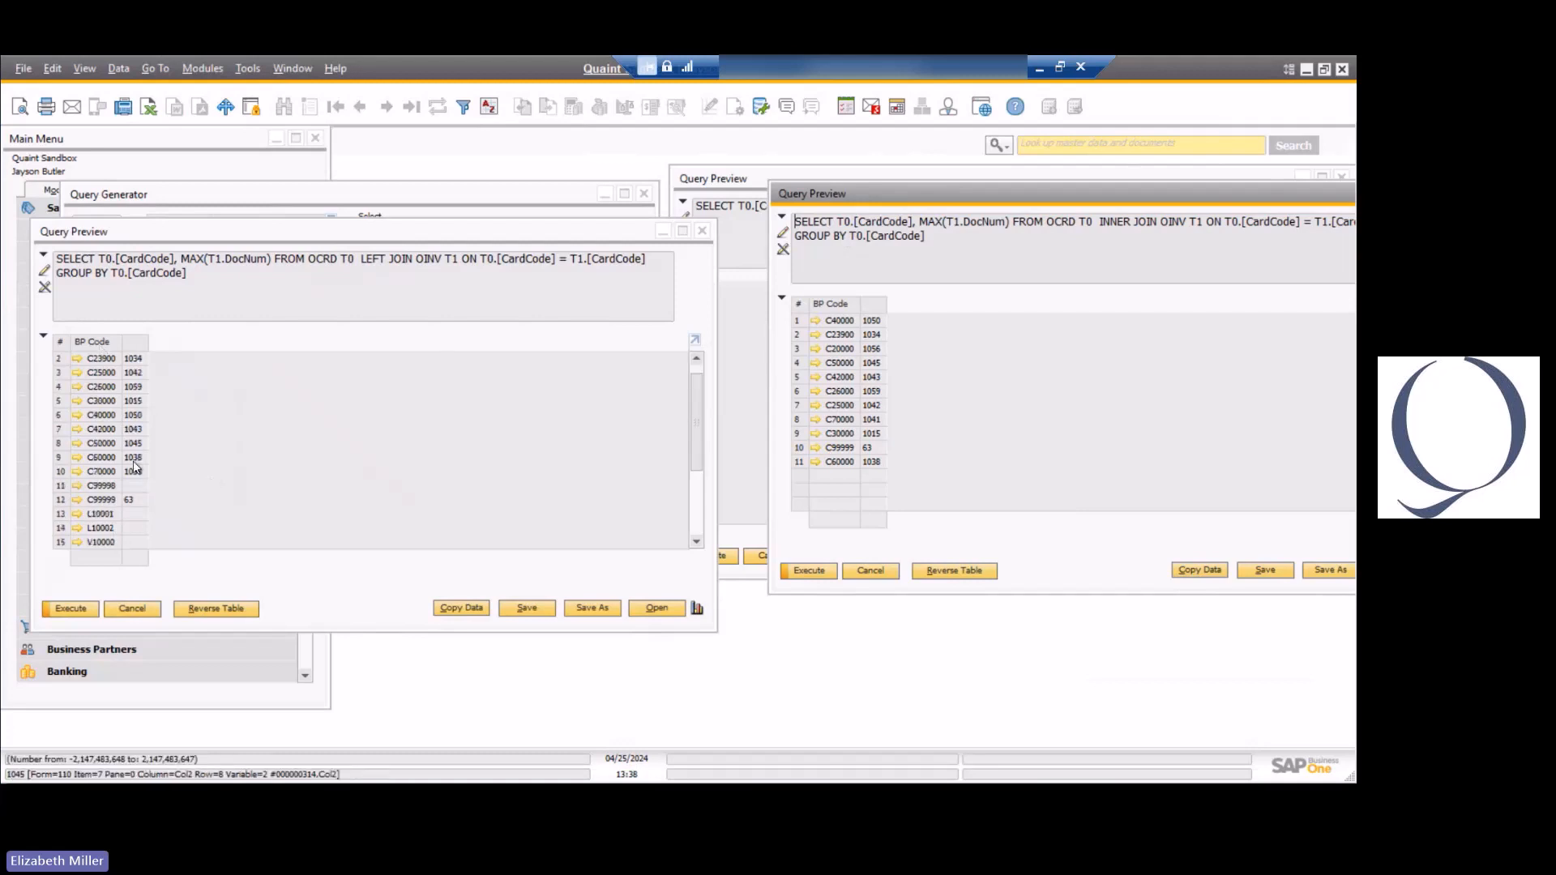
{"action": "scroll", "coordinate": [135, 466], "scroll_direction": "down", "scroll_amount": 6}
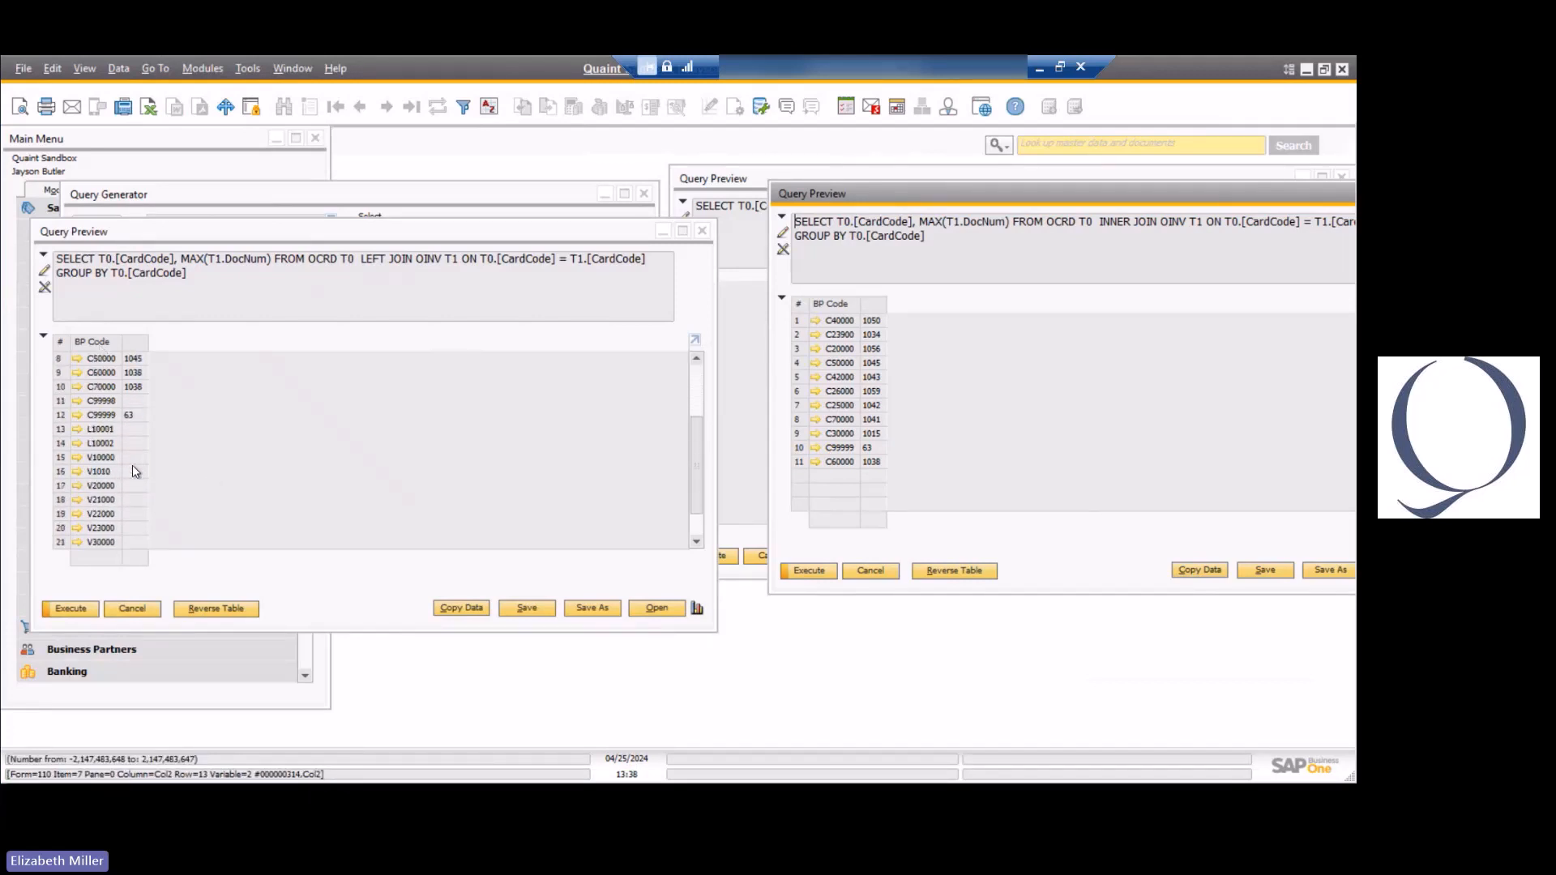
{"action": "scroll", "coordinate": [133, 469], "scroll_direction": "up", "scroll_amount": 7}
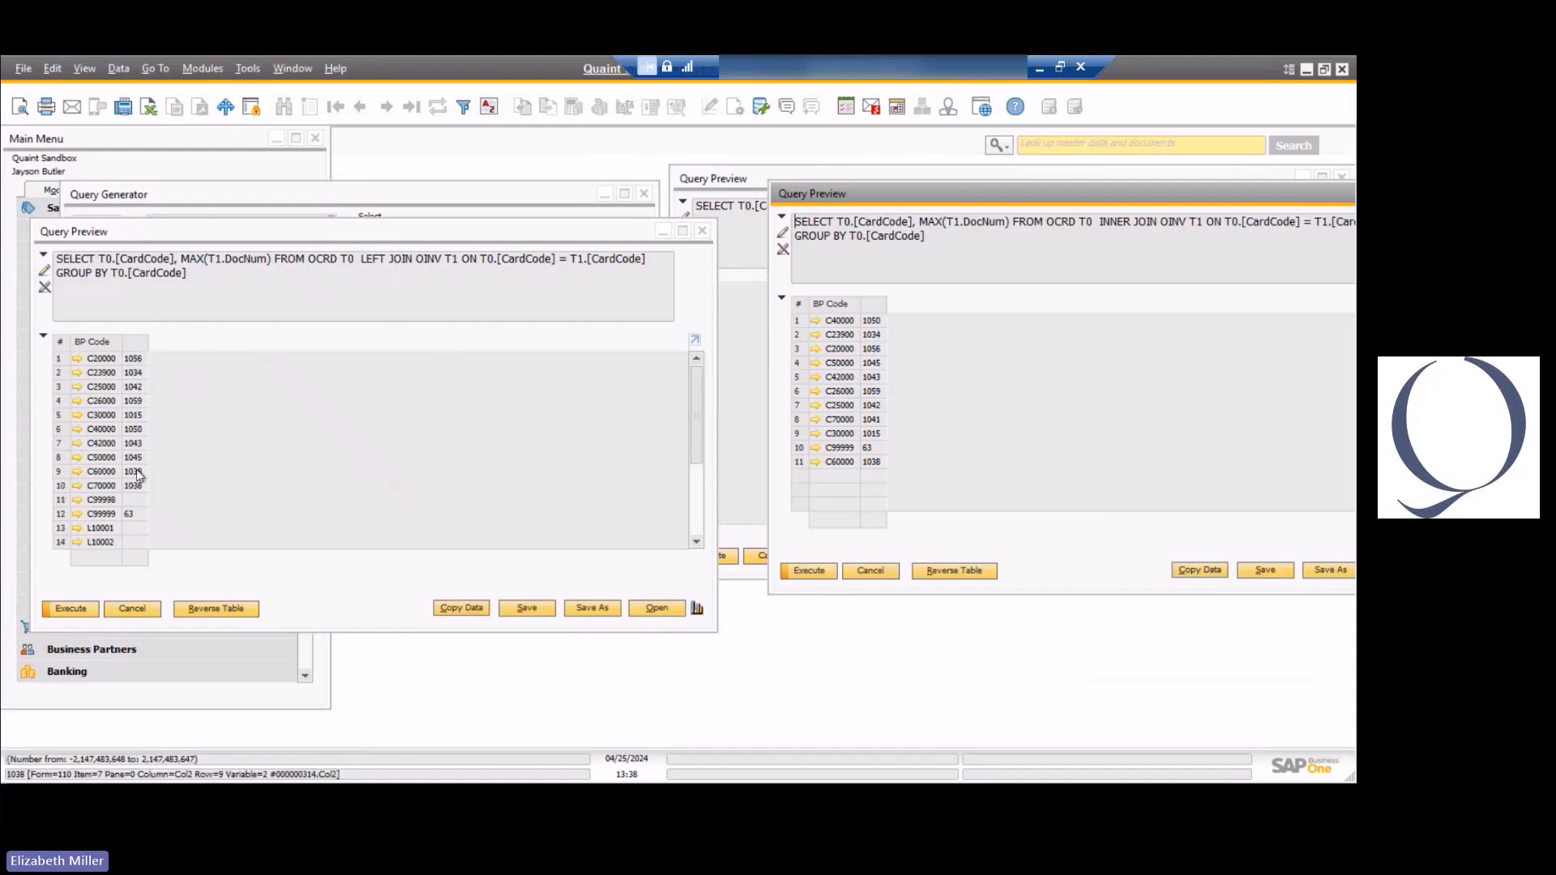
{"action": "scroll", "coordinate": [135, 514], "scroll_direction": "down", "scroll_amount": 9}
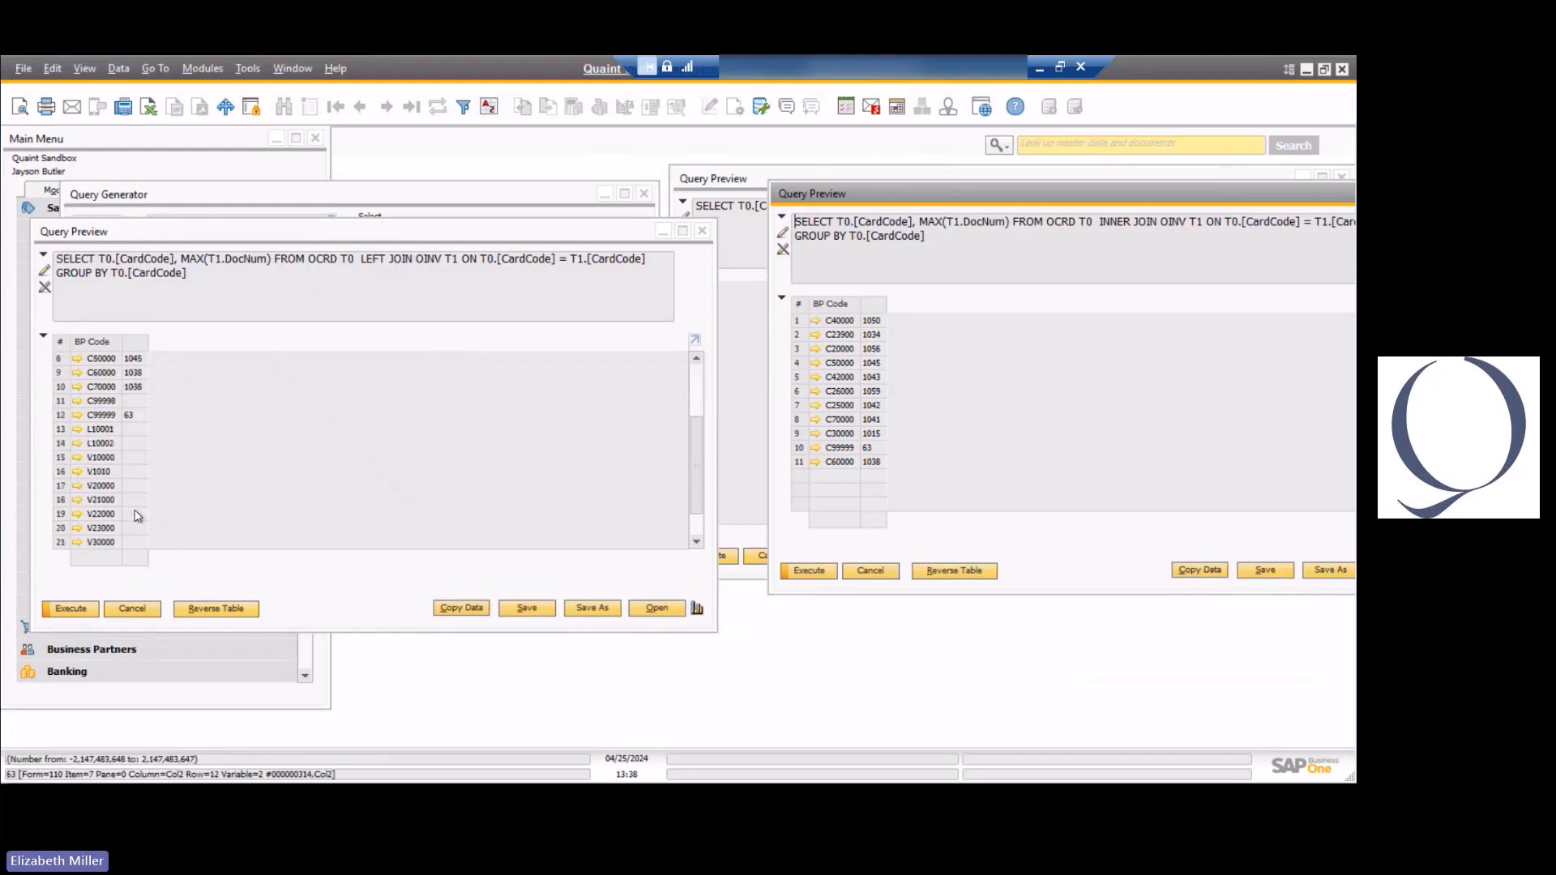
{"action": "scroll", "coordinate": [137, 516], "scroll_direction": "down", "scroll_amount": 1}
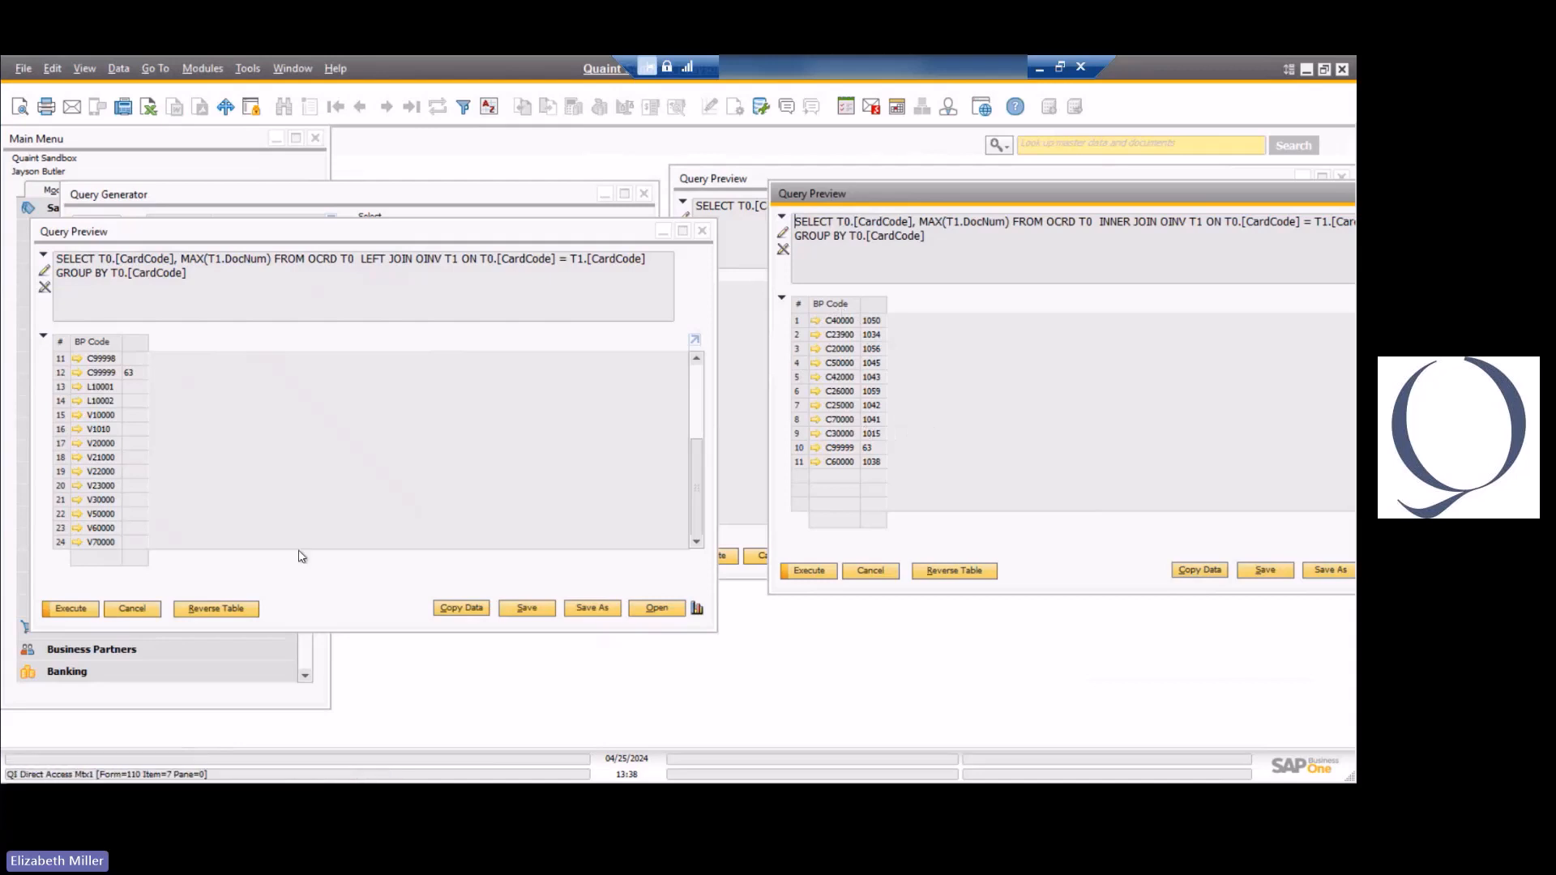
Close all open query previews and move the Query Generator window clear of the module list.
{"action": "left_click", "coordinate": [131, 608]}
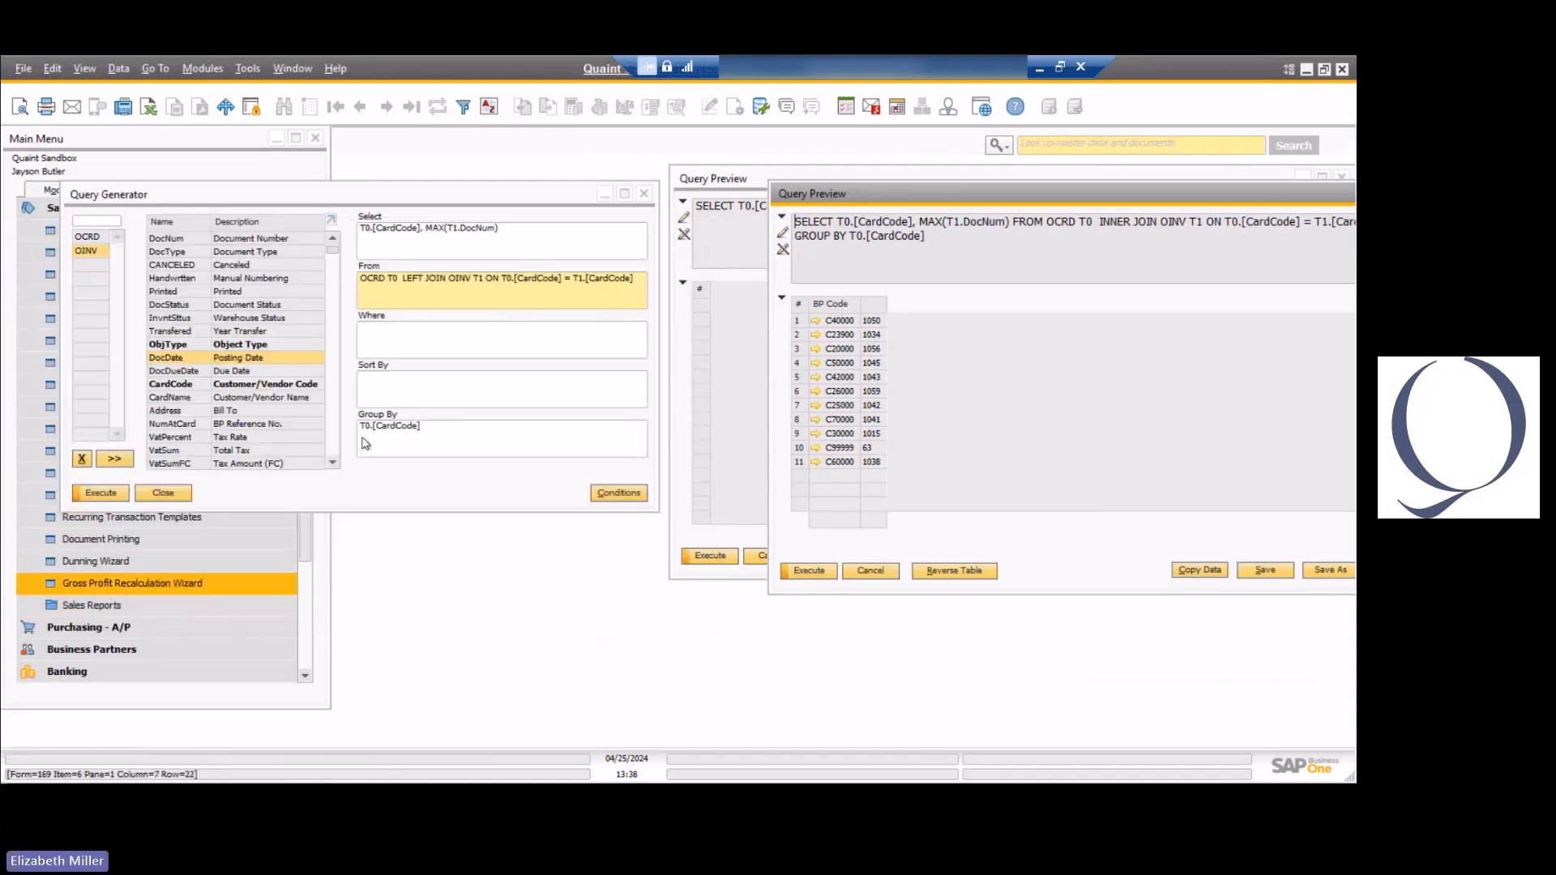
{"action": "left_click", "coordinate": [886, 573]}
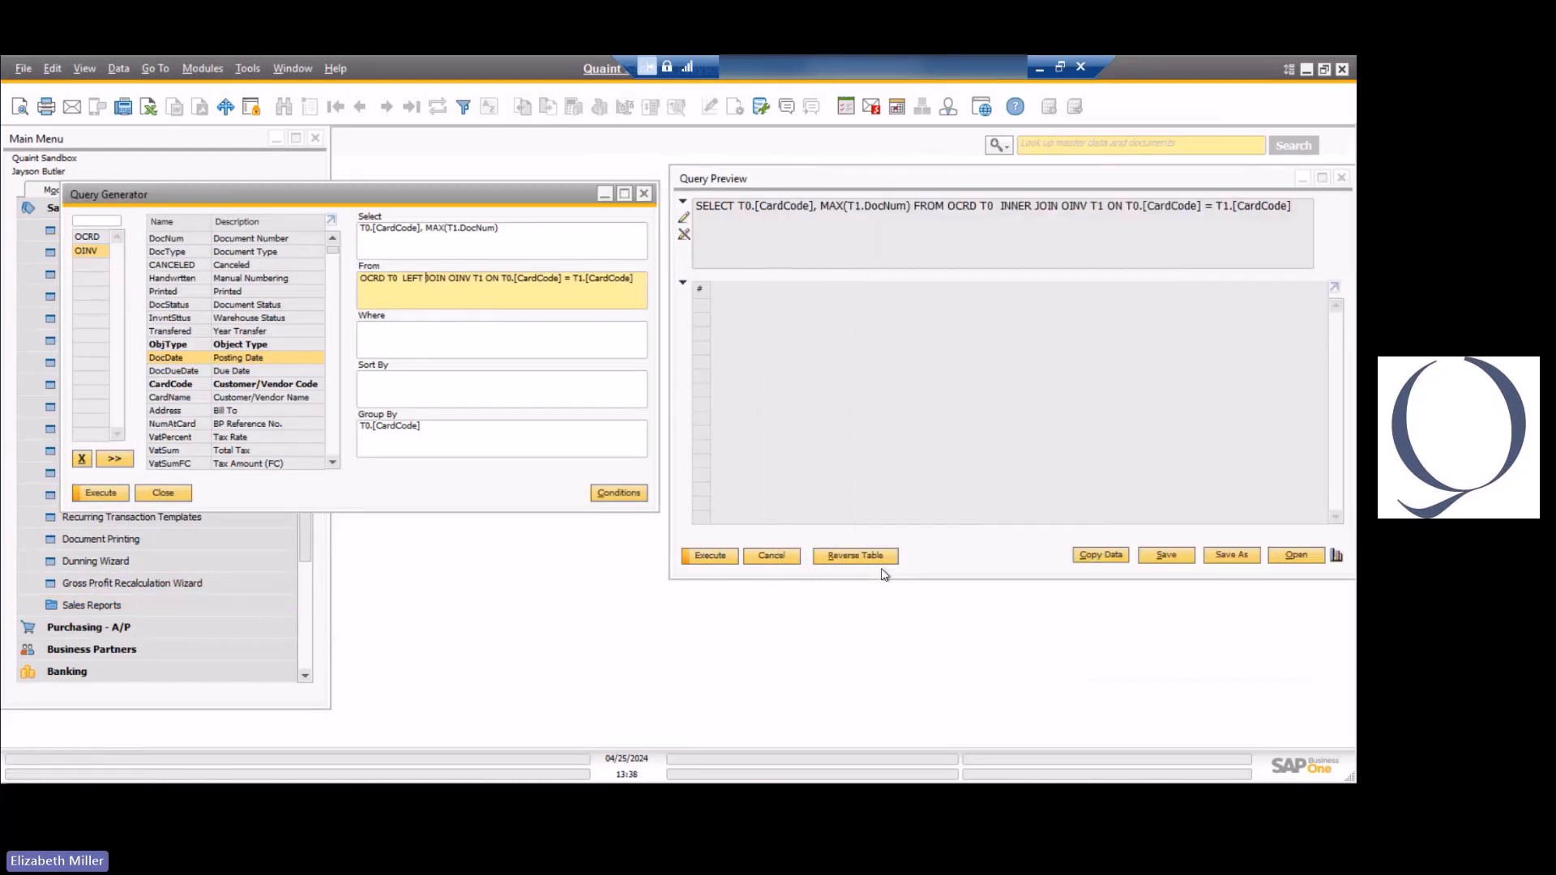
{"action": "left_click", "coordinate": [780, 559]}
{"action": "left_click_drag", "start_coordinate": [228, 197], "coordinate": [381, 203]}
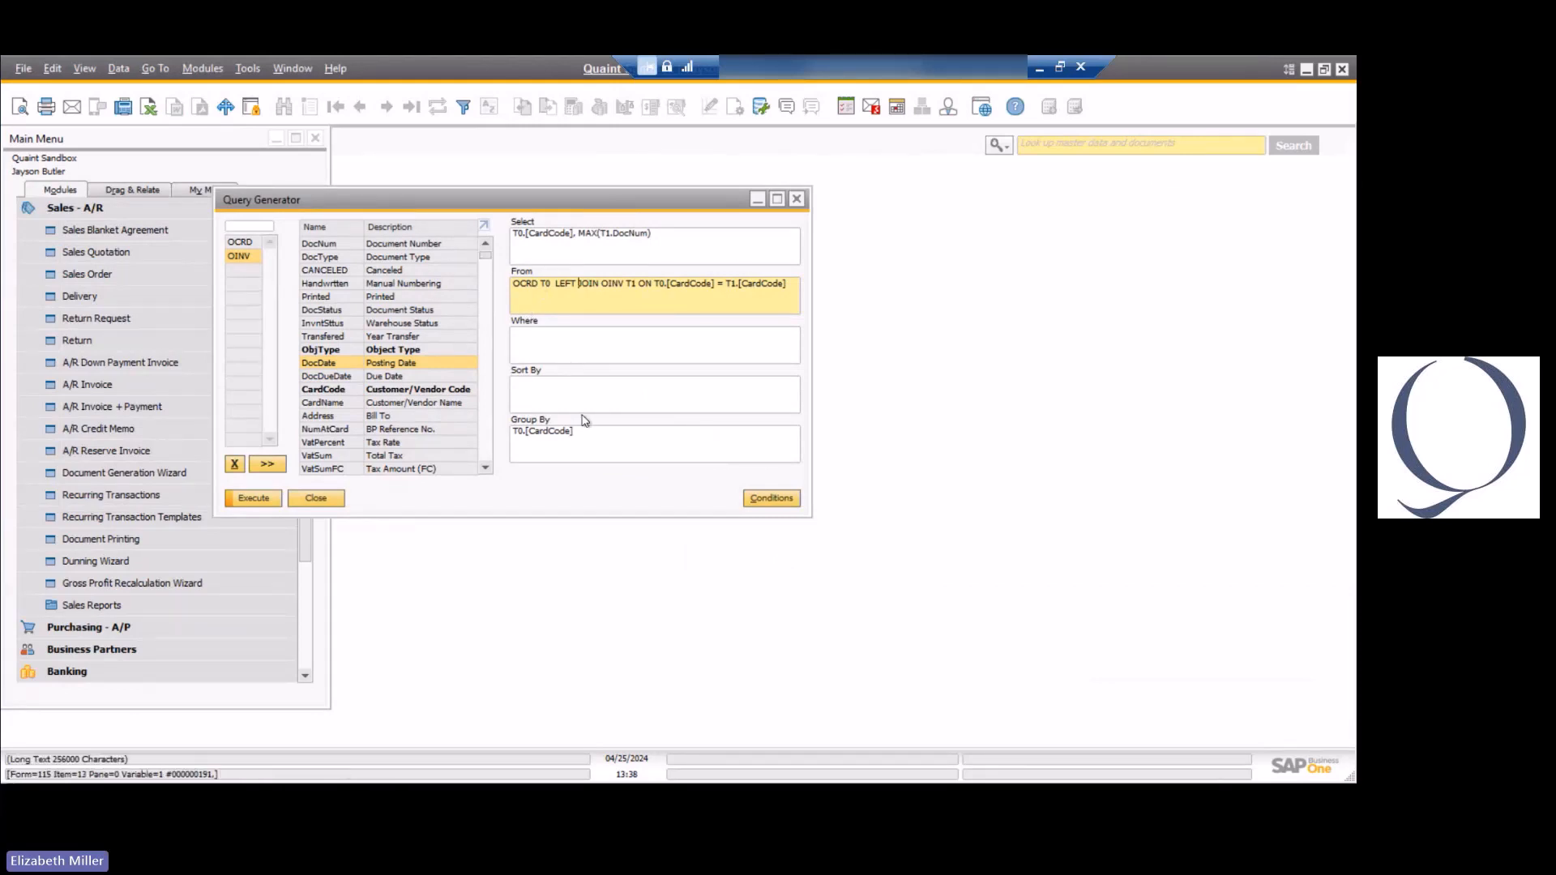
Show the query conditions and variables, and copy the customer code from the last A/R invoice.
{"action": "left_click", "coordinate": [770, 498]}
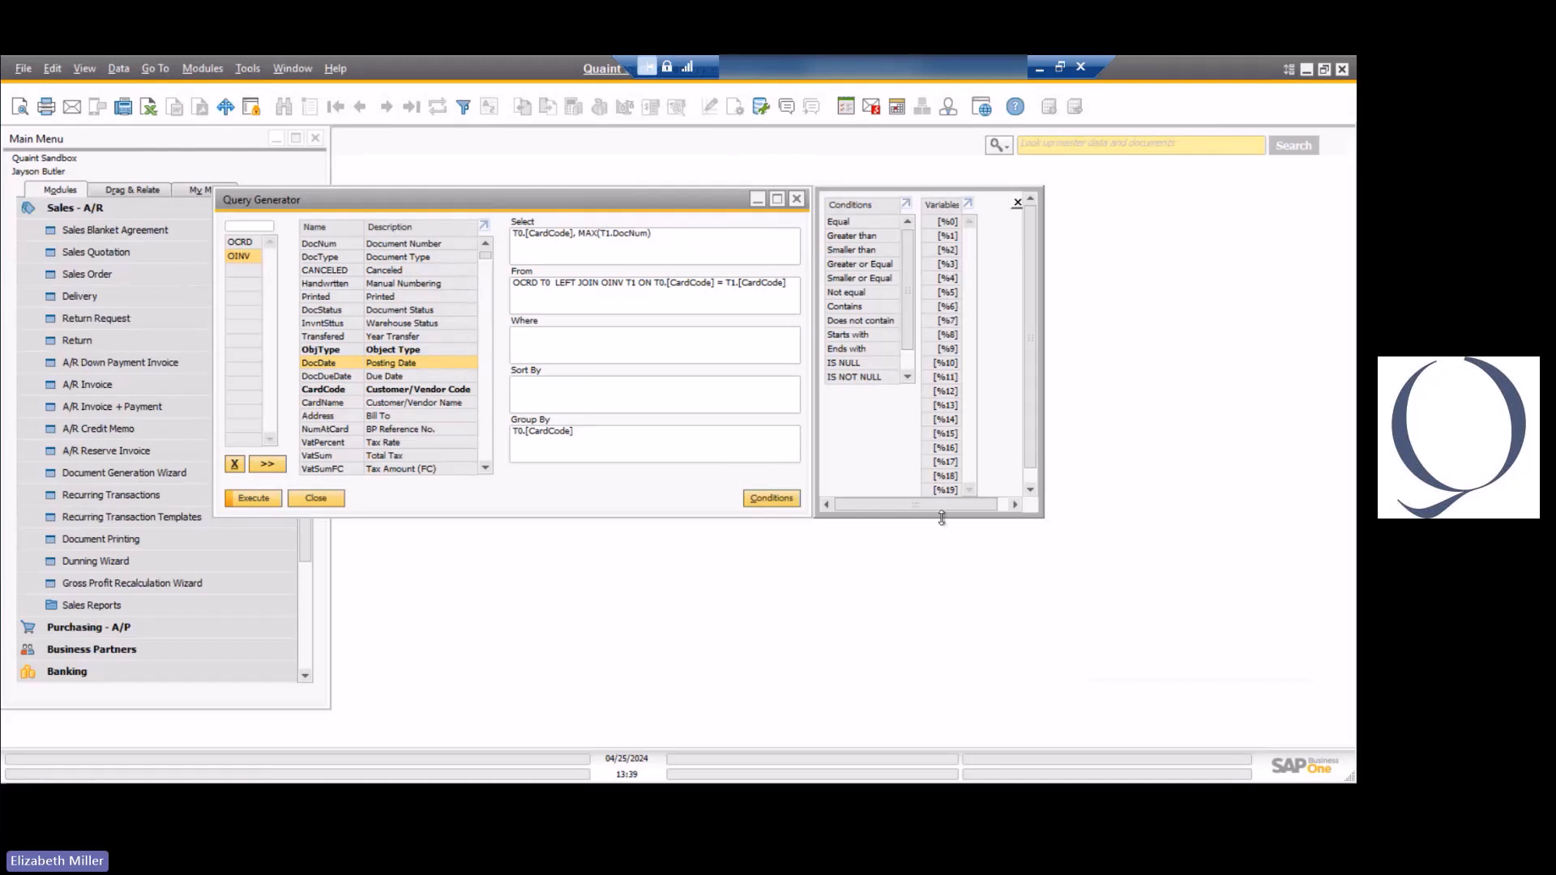
{"action": "left_click", "coordinate": [530, 340]}
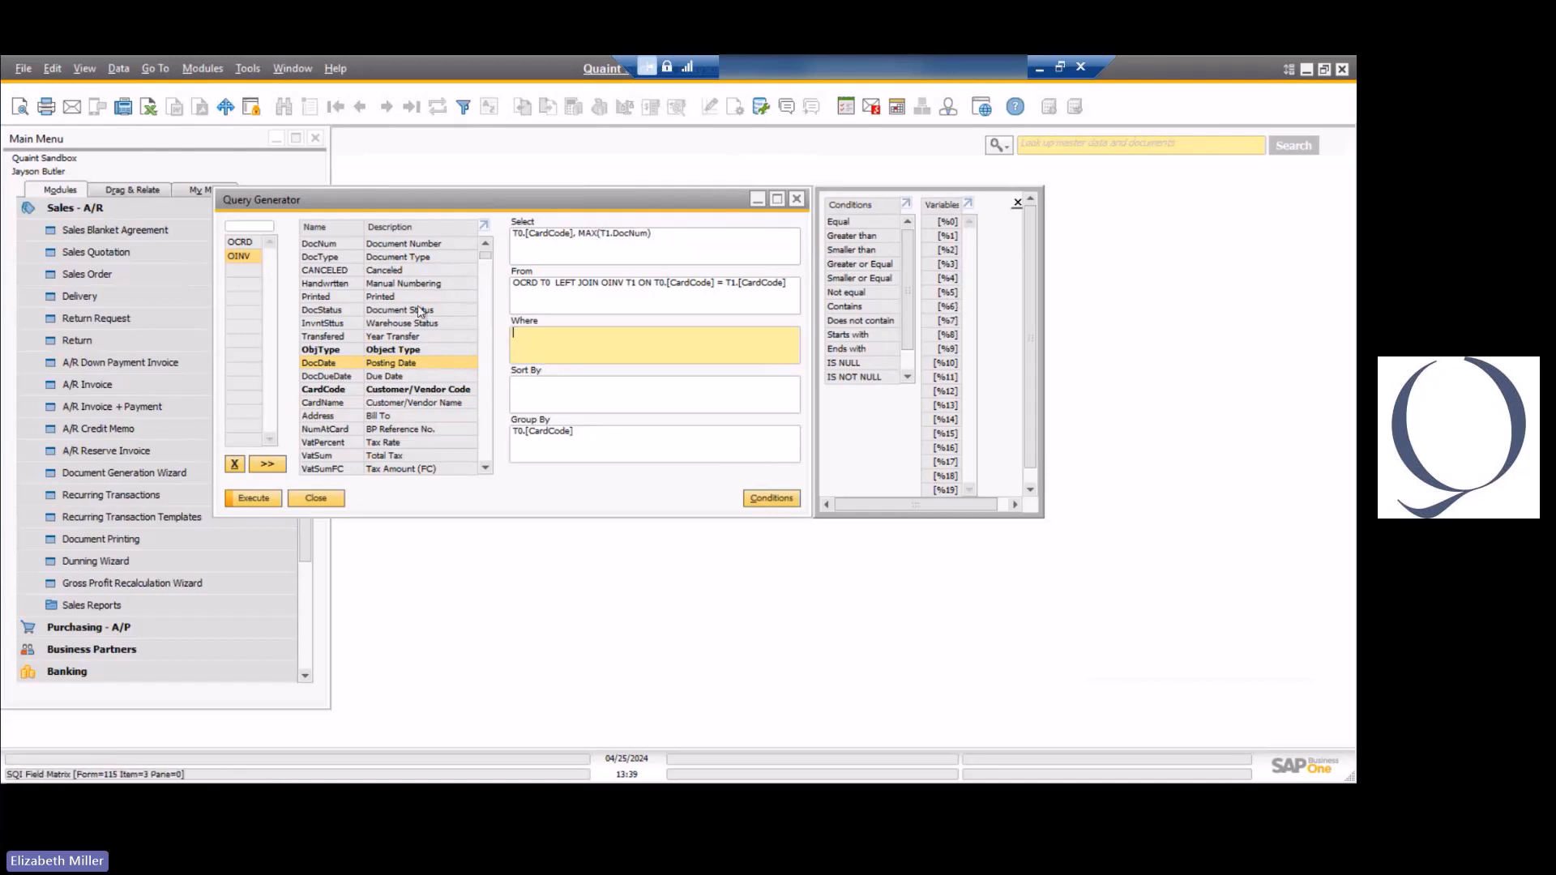
{"action": "left_click", "coordinate": [78, 386]}
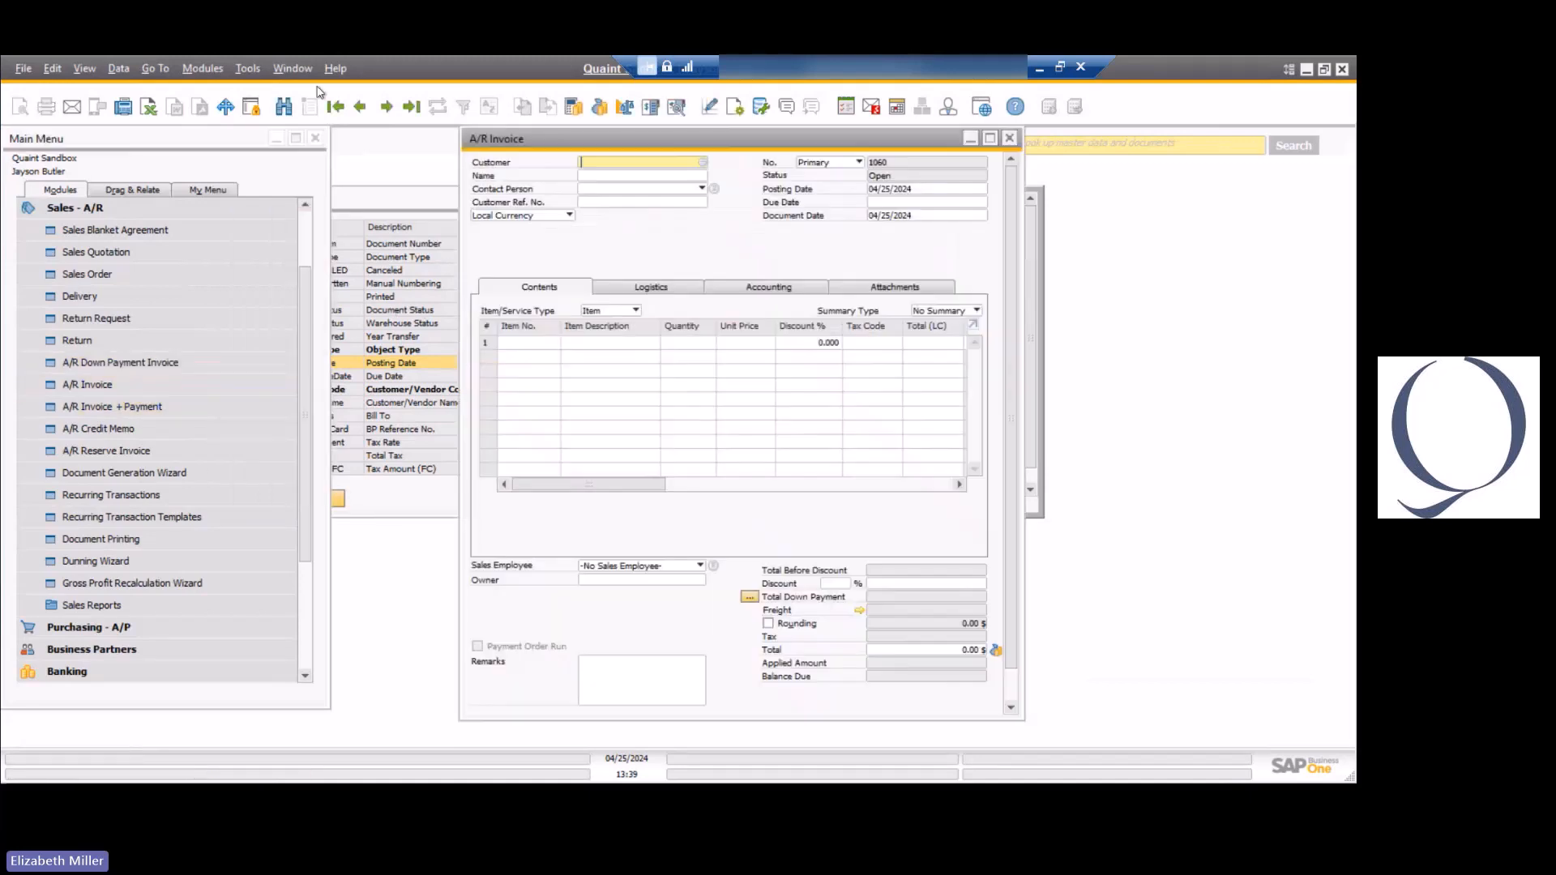
{"action": "right_click", "coordinate": [619, 167]}
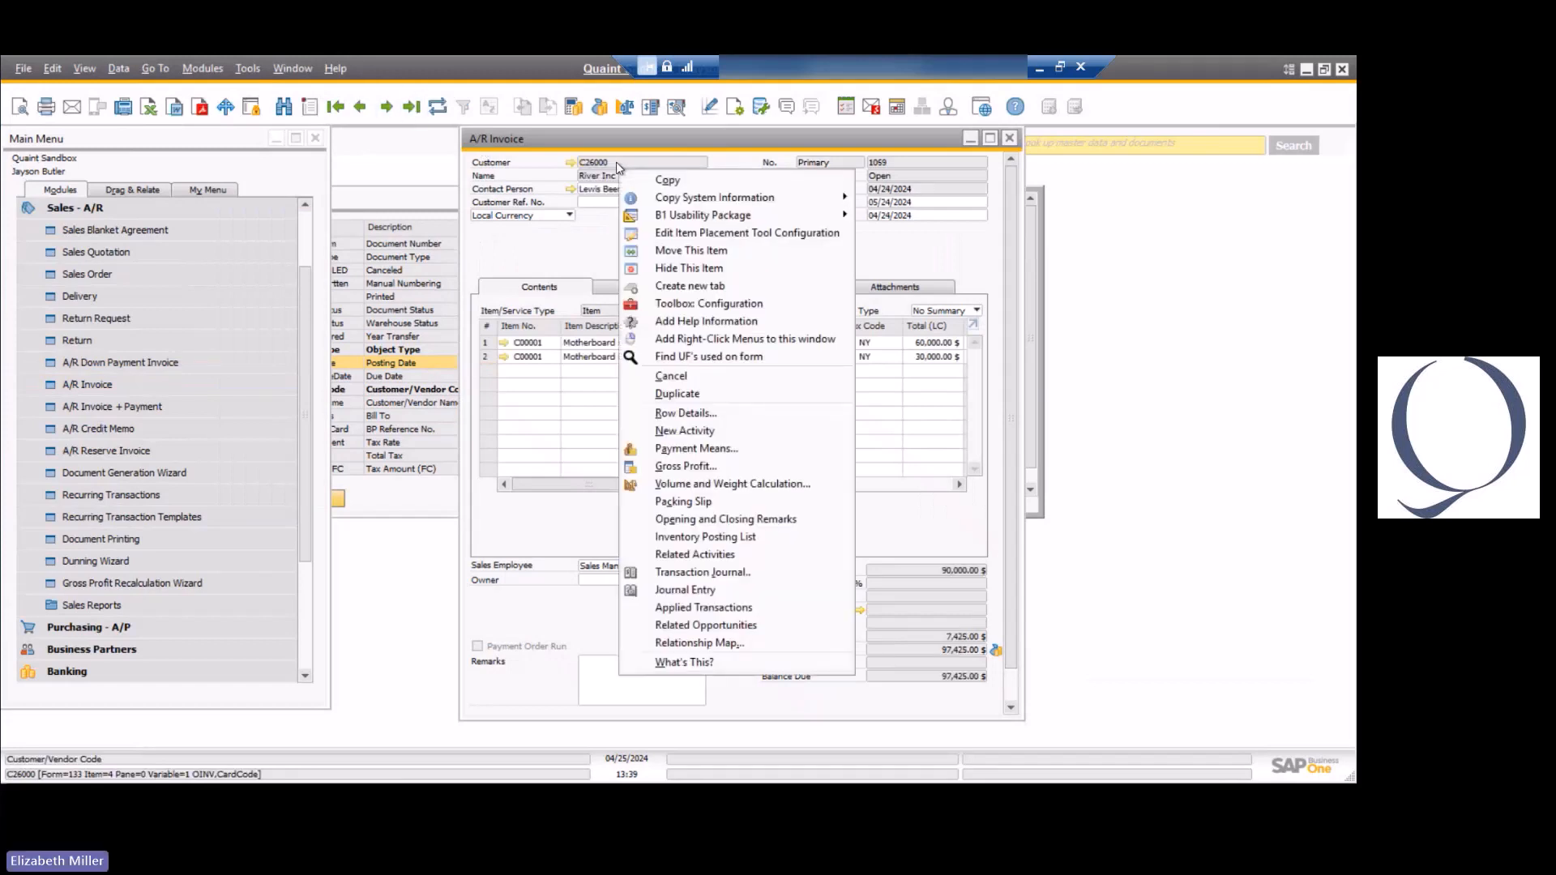
{"action": "left_click", "coordinate": [660, 177]}
{"action": "left_click", "coordinate": [1010, 138]}
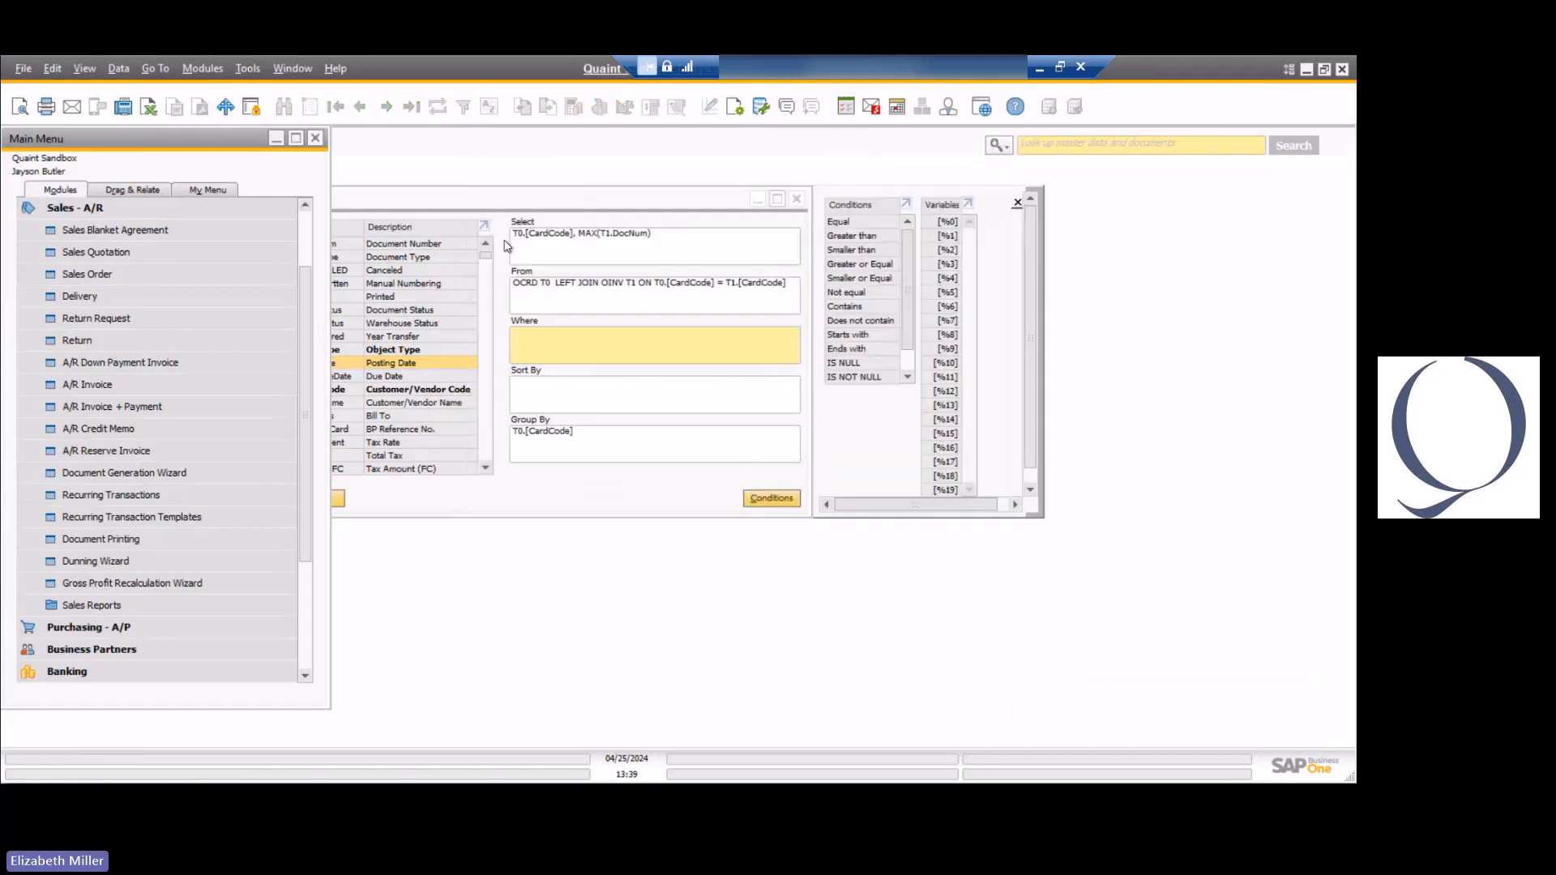
Add the Where condition T0.[CardCode] = [%0], using the OCRD BP Code field and the first variable.
{"action": "left_click", "coordinate": [557, 347]}
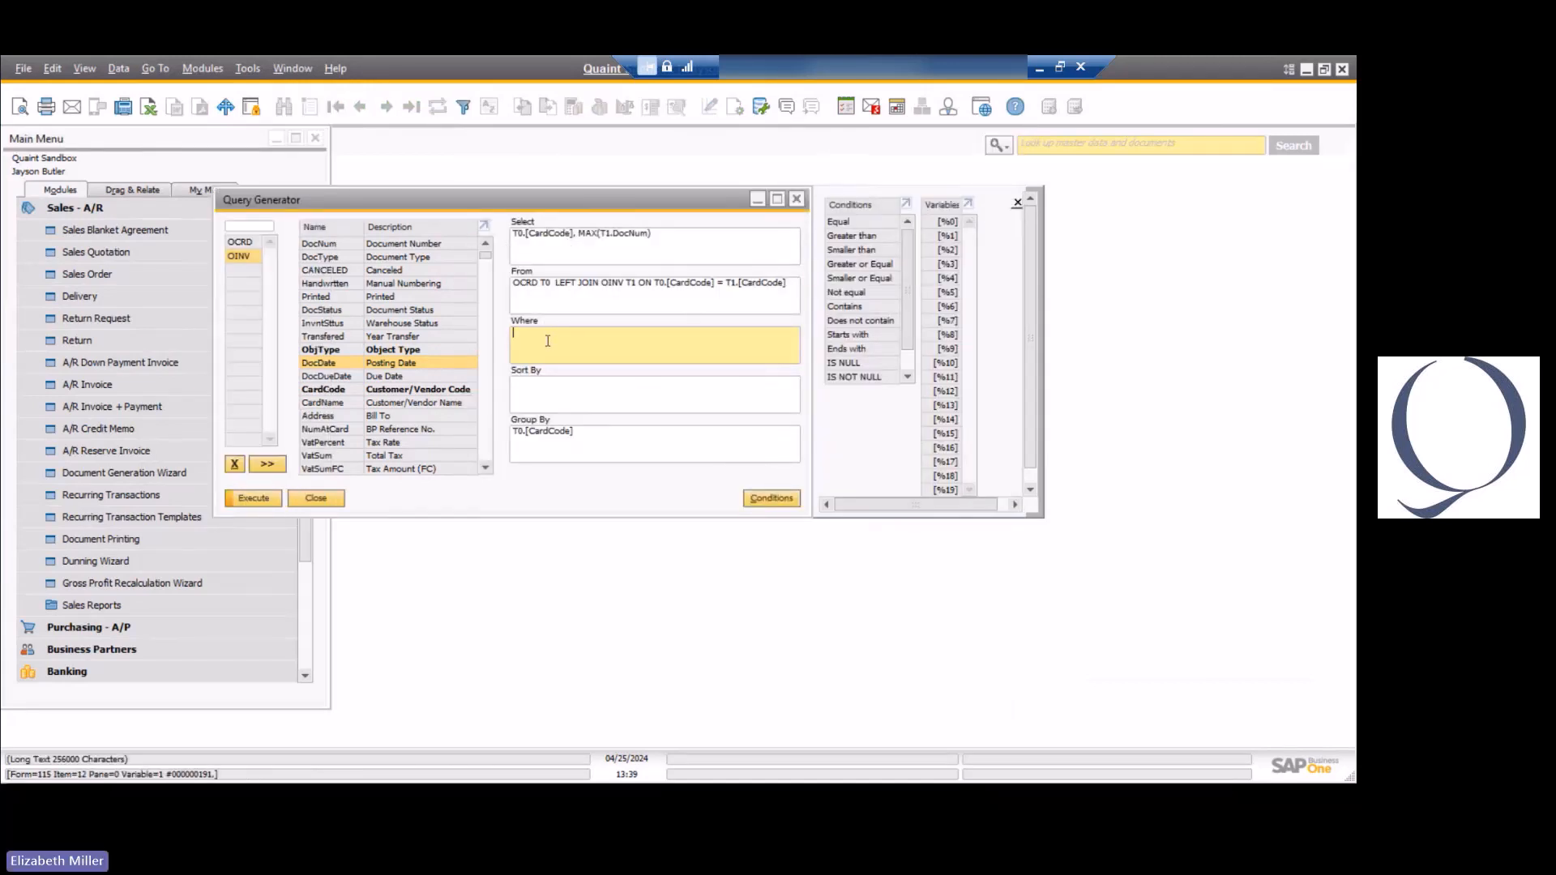
{"action": "left_click", "coordinate": [240, 242]}
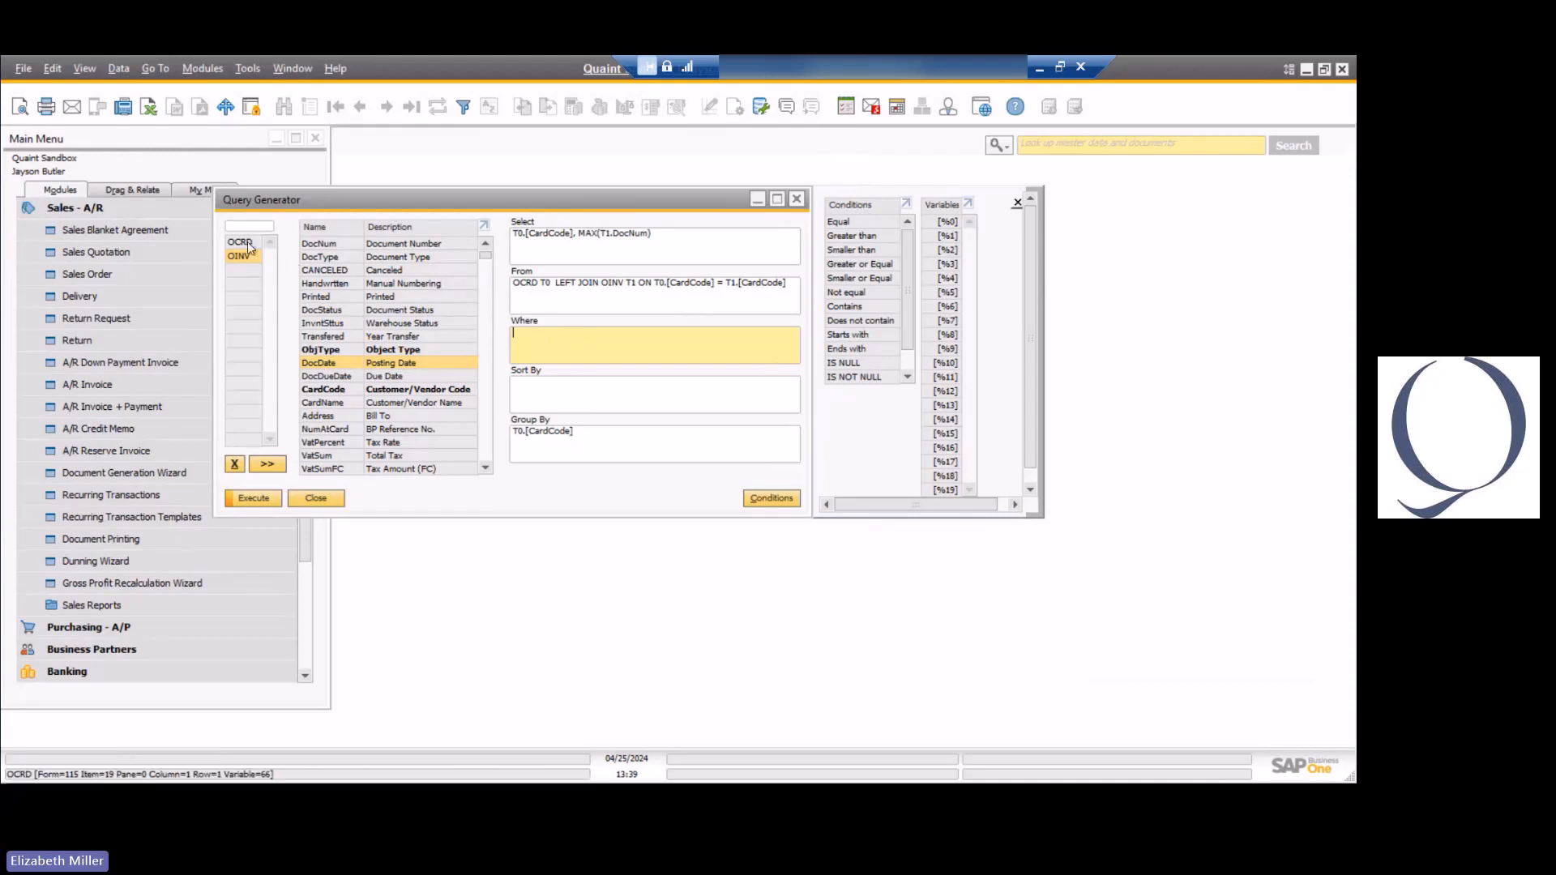
{"action": "double_click", "coordinate": [354, 245]}
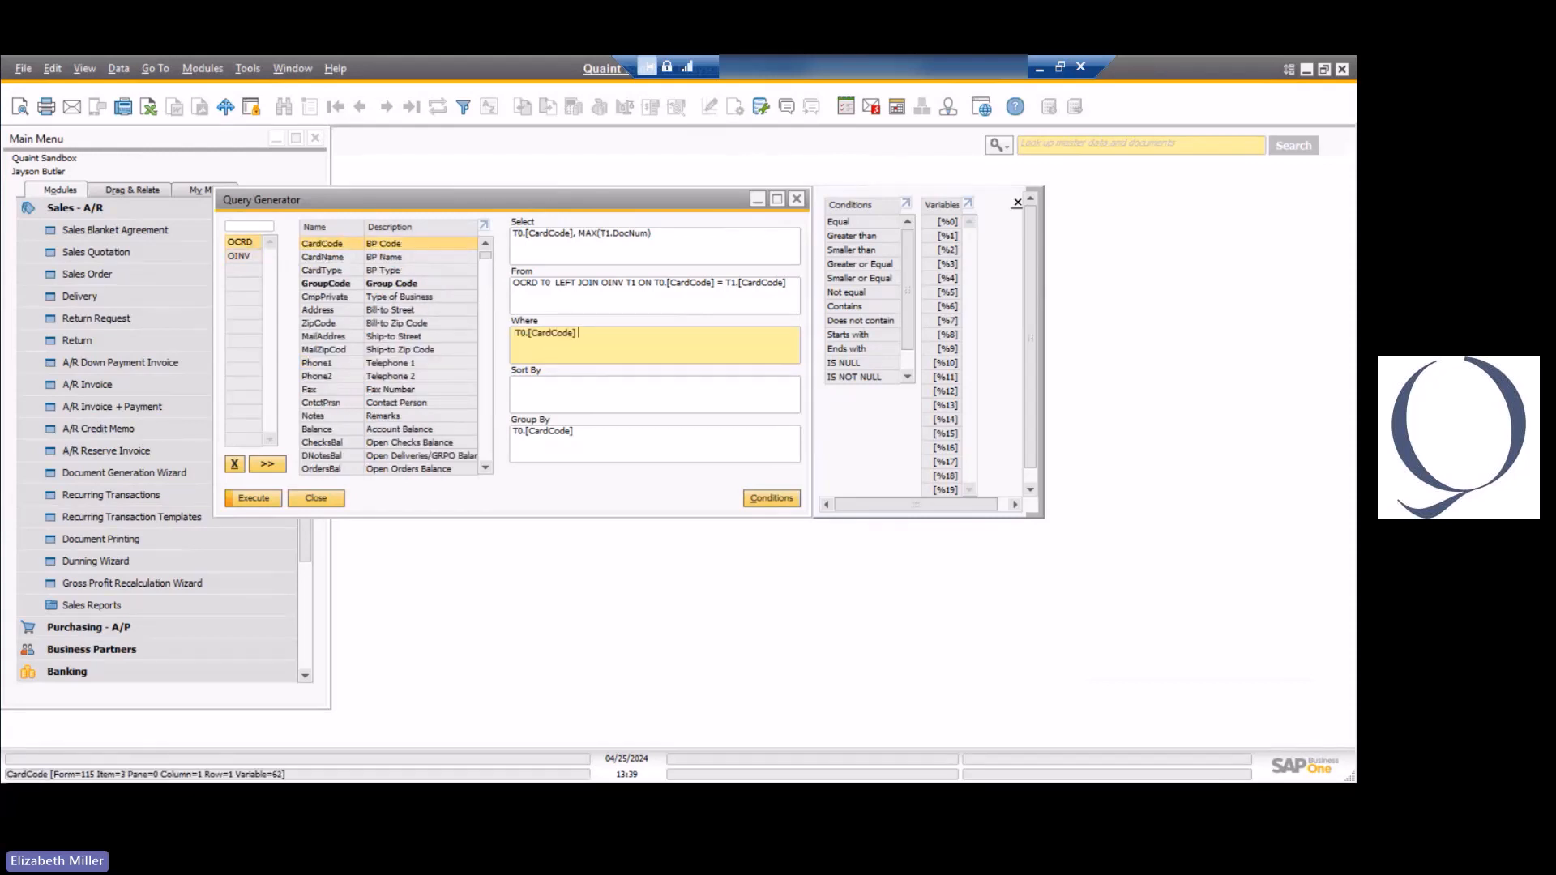
{"action": "type", "text": "="}
{"action": "double_click", "coordinate": [943, 224]}
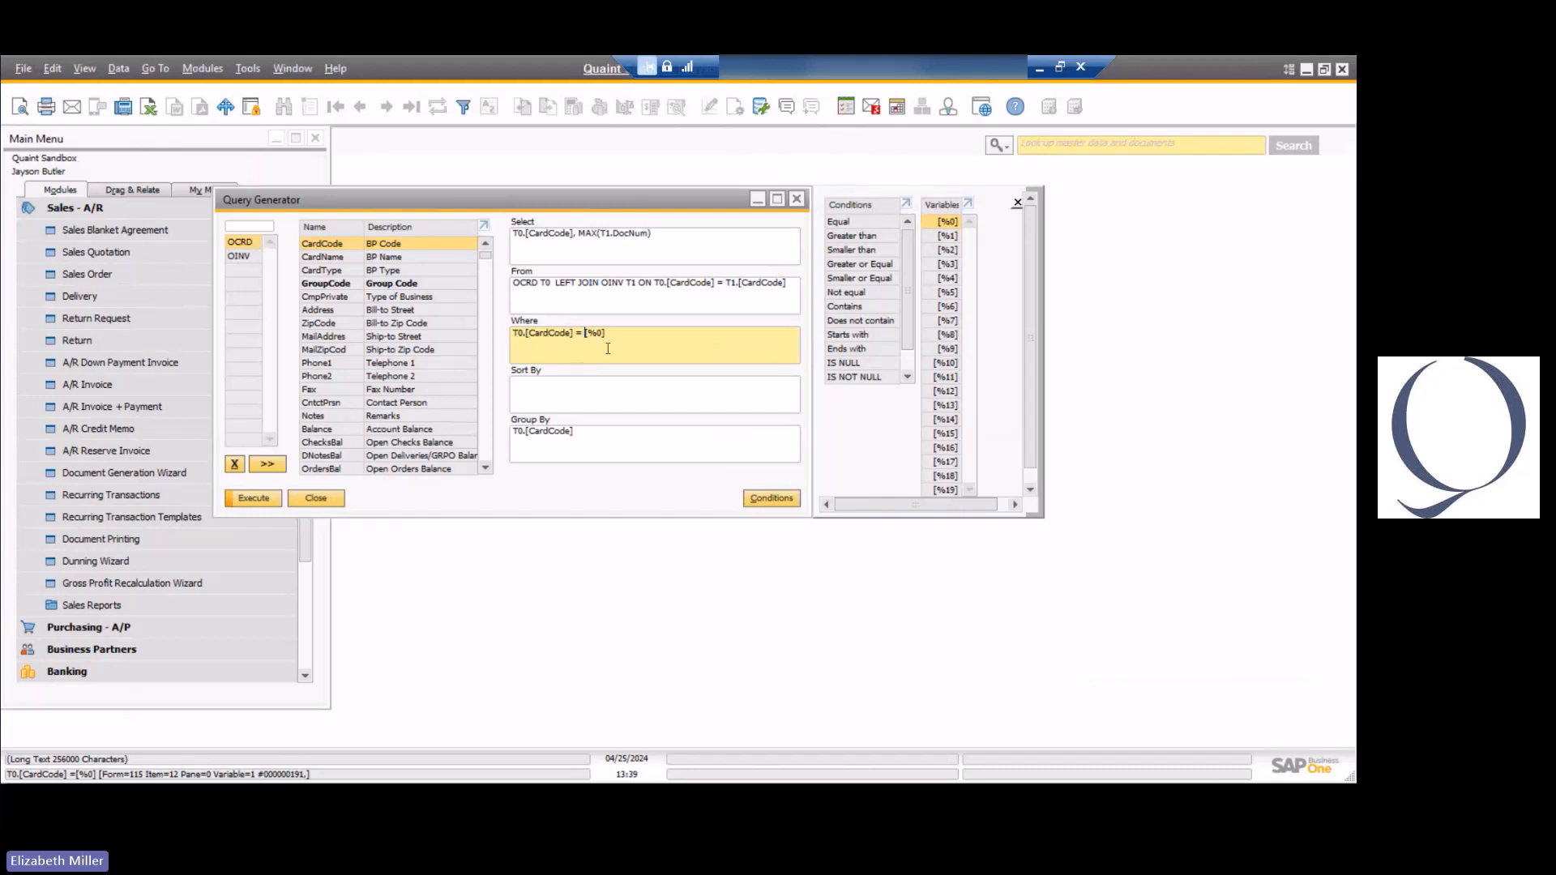
Run the query with the copied customer code as the BP Code criterion, then close the preview.
{"action": "left_click", "coordinate": [264, 500]}
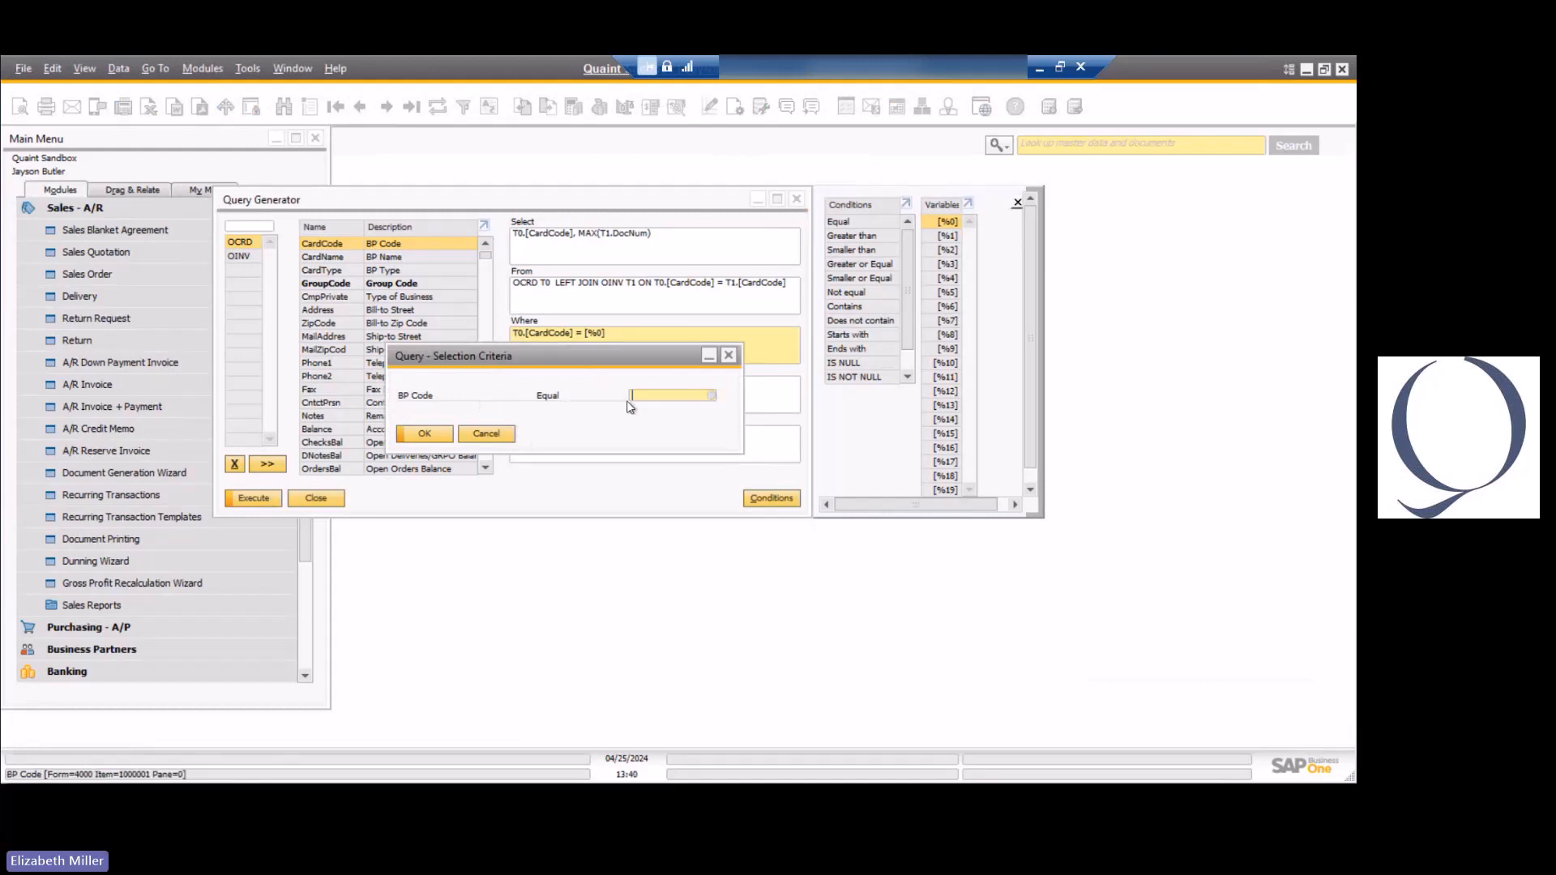
{"action": "left_click", "coordinate": [712, 396]}
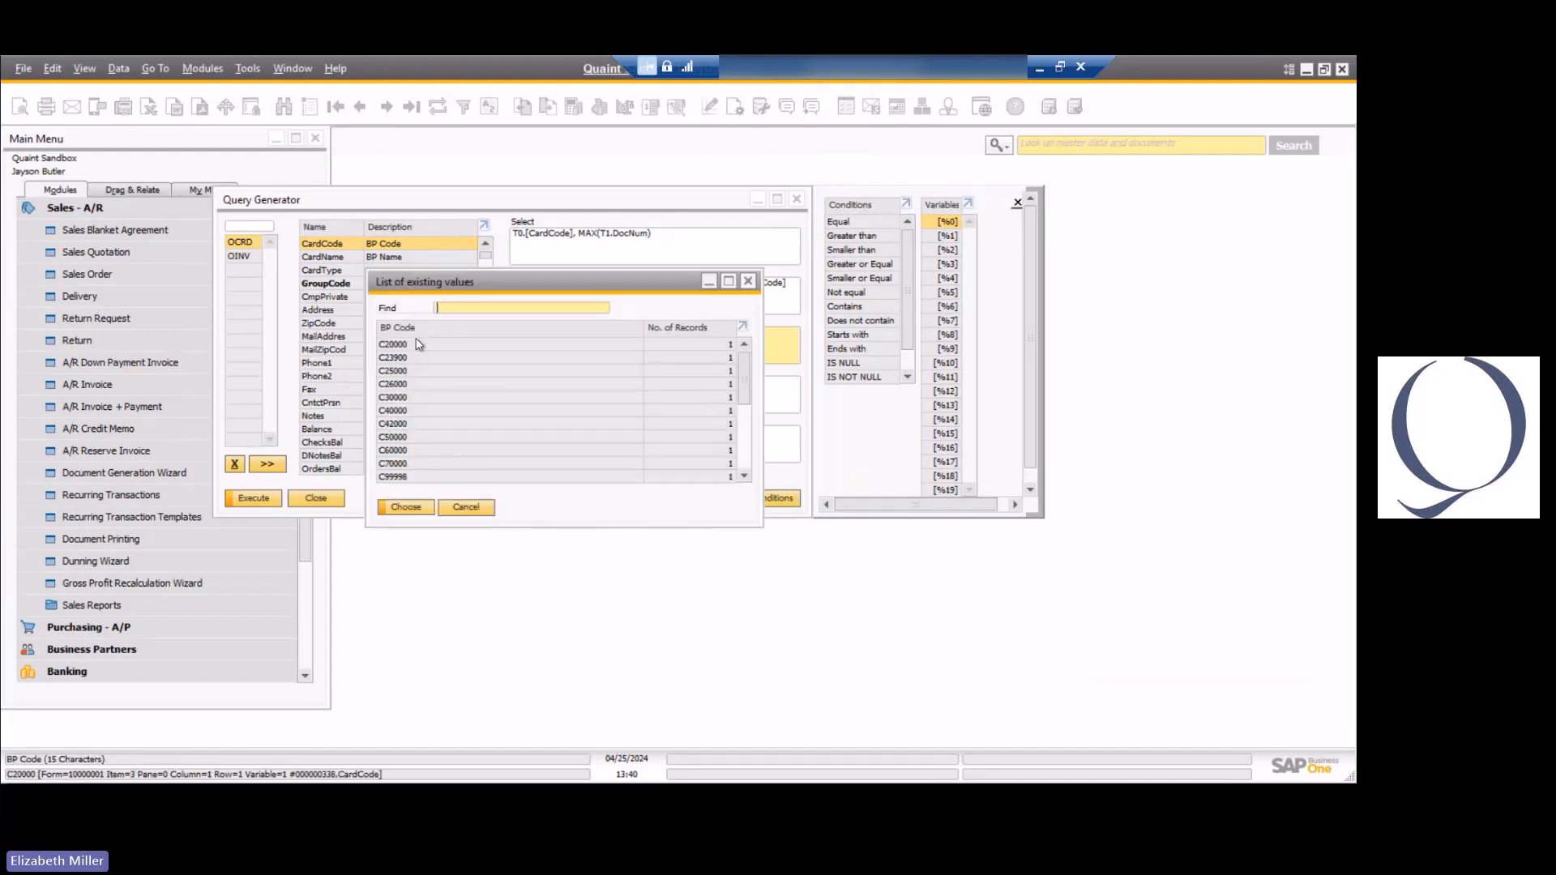
{"action": "scroll", "coordinate": [418, 345], "scroll_direction": "down", "scroll_amount": 1}
{"action": "left_click", "coordinate": [466, 507]}
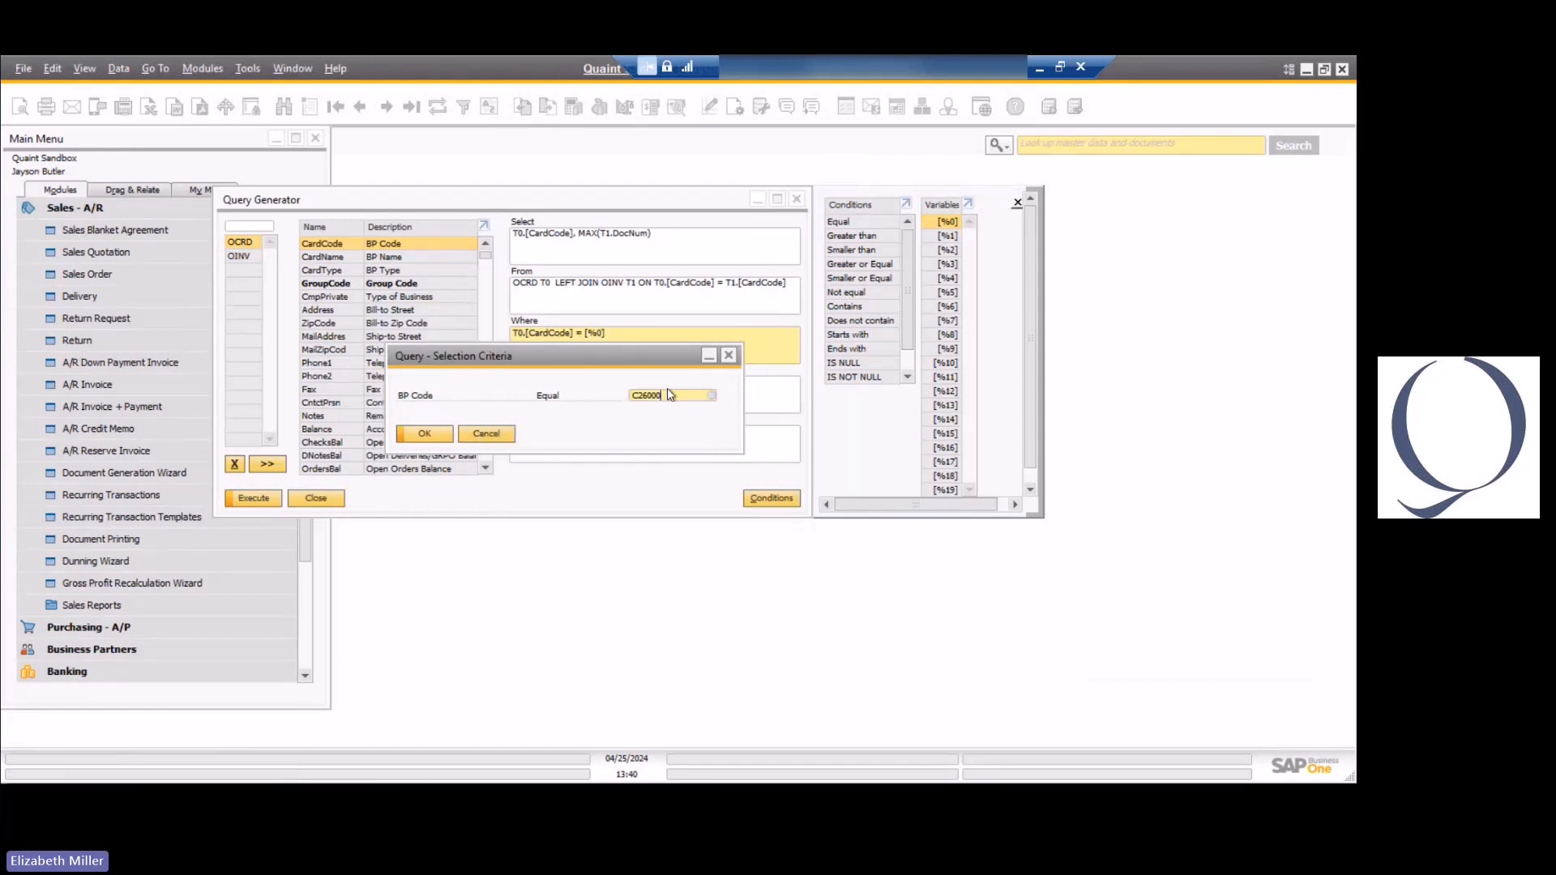
{"action": "left_click", "coordinate": [415, 436]}
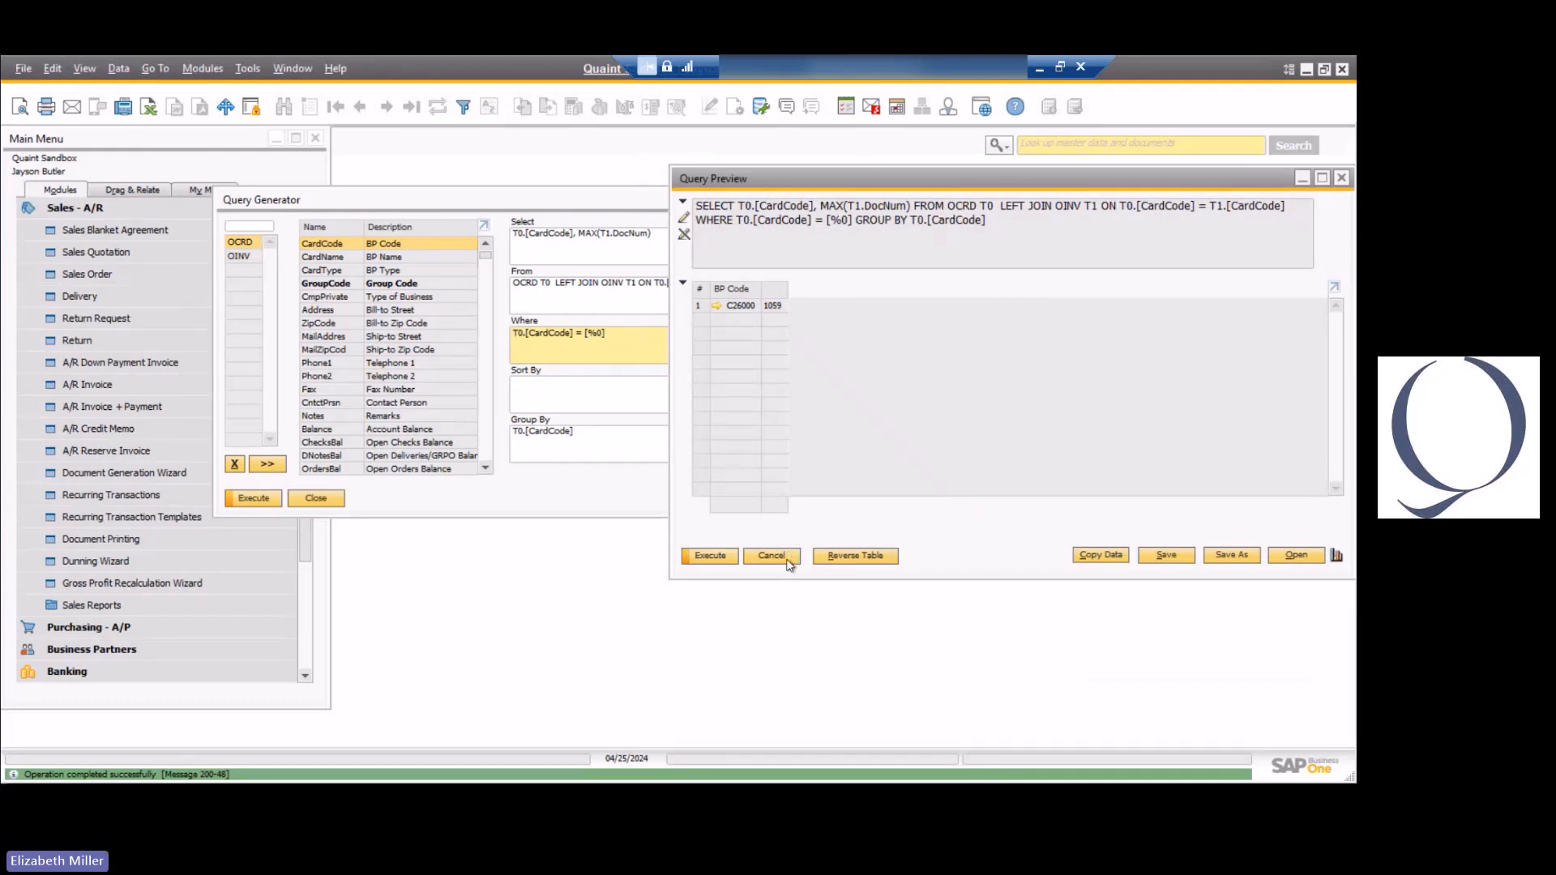
{"action": "left_click", "coordinate": [771, 556]}
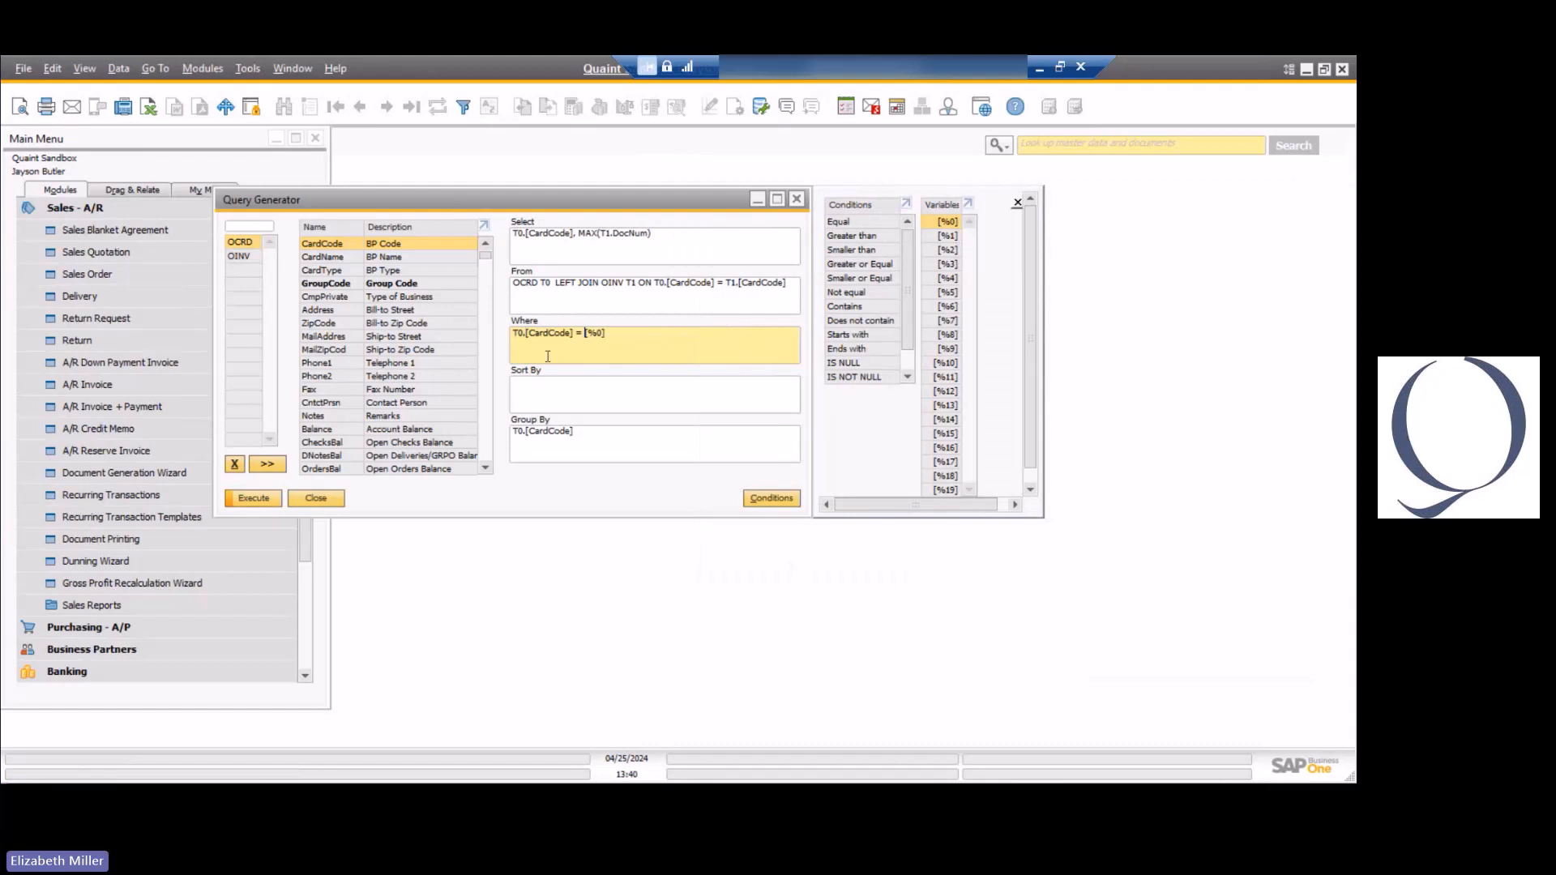
Extend the Where filter with AND T1.[DocDate] >= [%1], using the OINV Posting Date field and the second variable.
{"action": "left_click", "coordinate": [636, 334]}
{"action": "type", "text": "AND"}
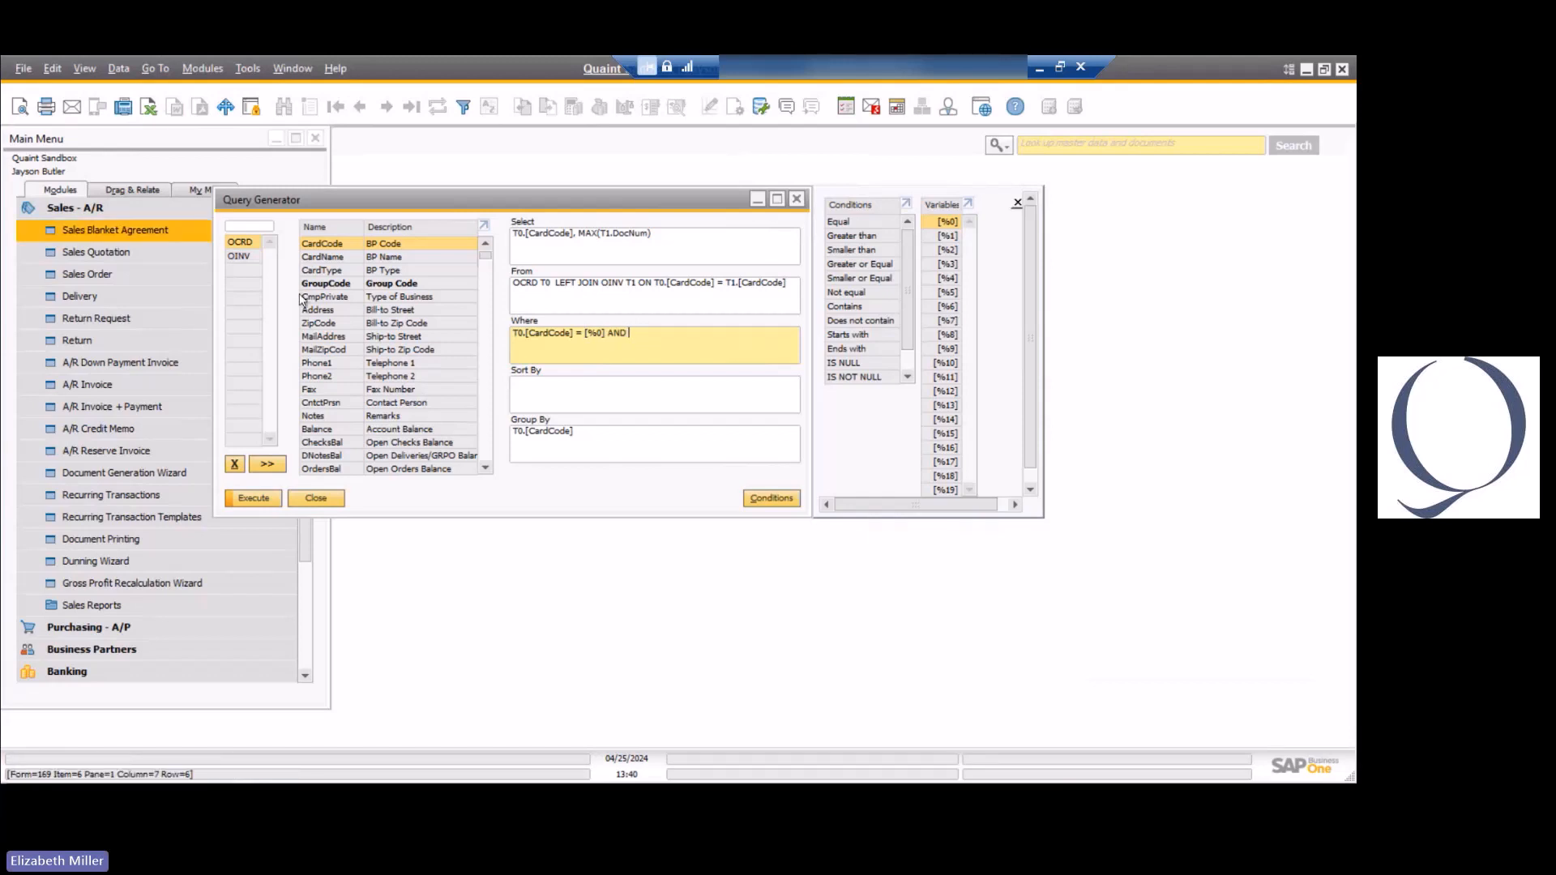
{"action": "left_click", "coordinate": [239, 256]}
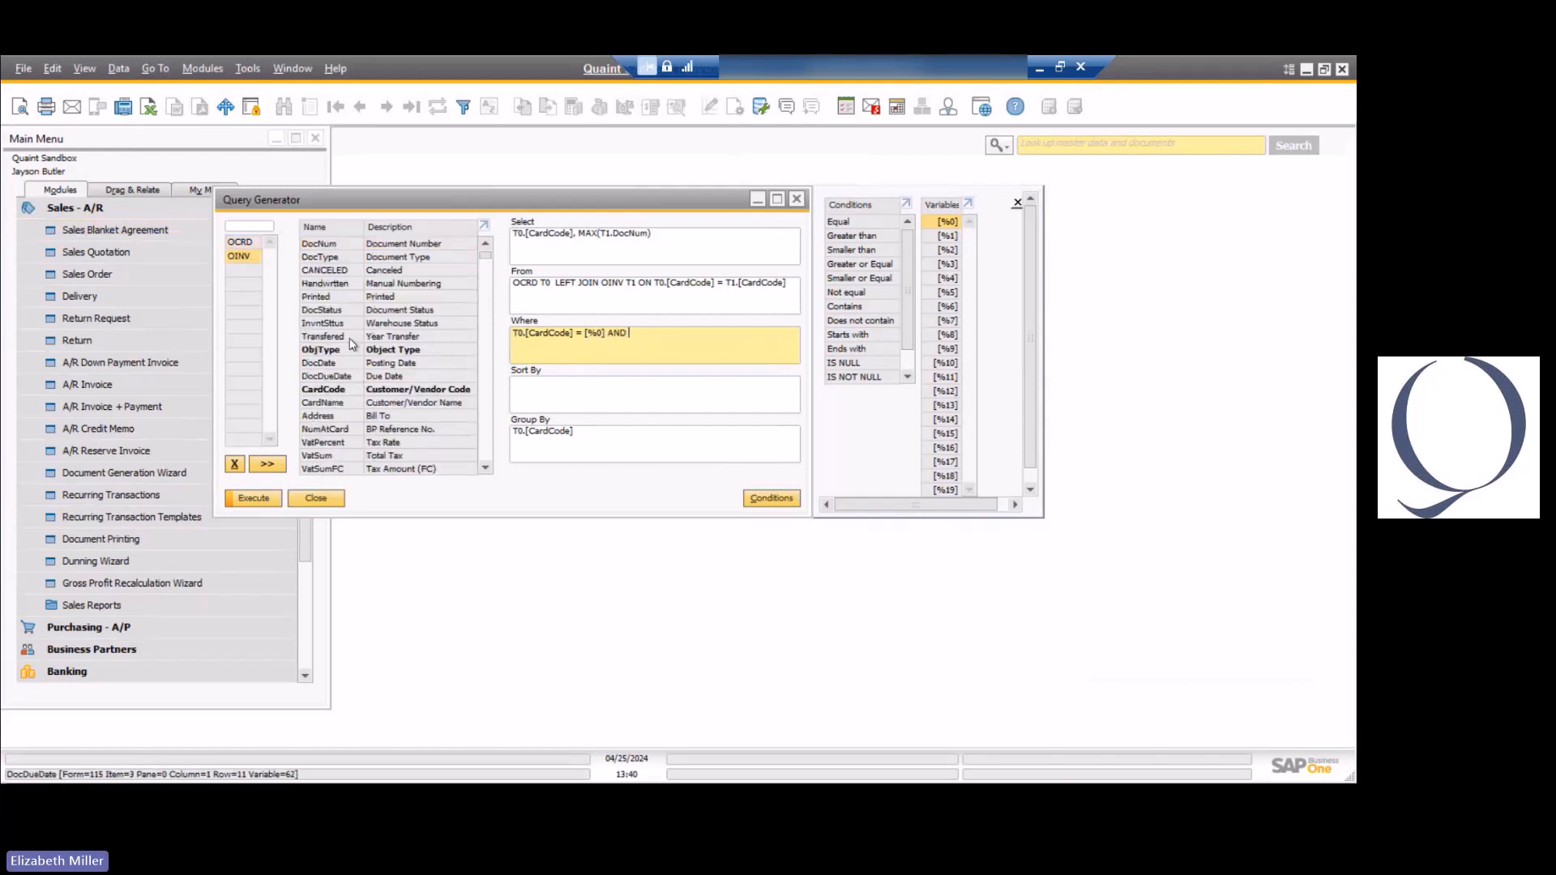
{"action": "left_click", "coordinate": [335, 361]}
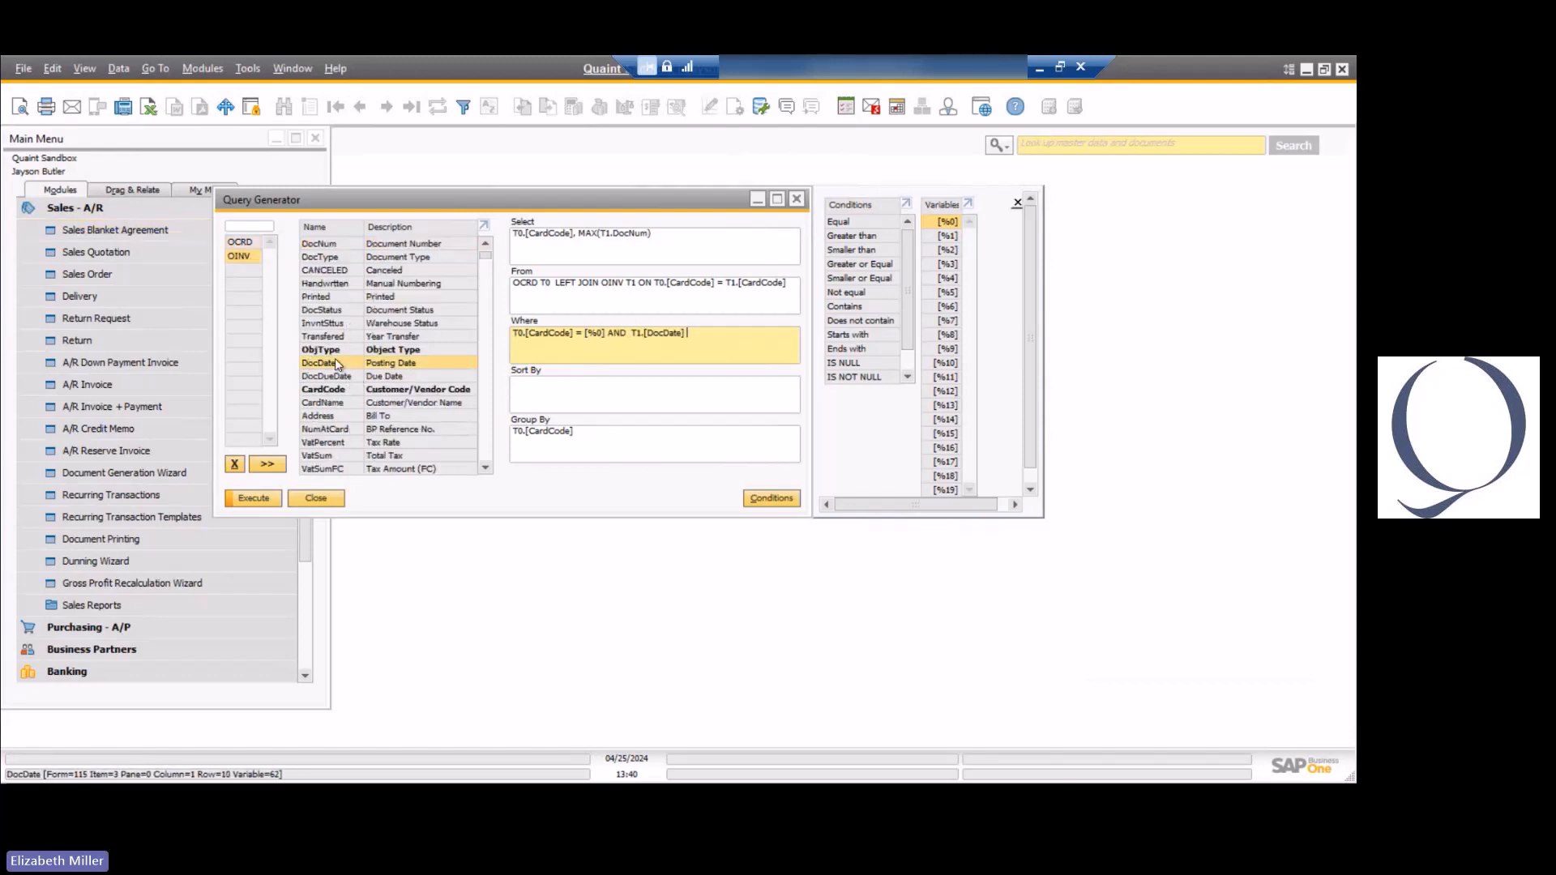
{"action": "type", "text": ">="}
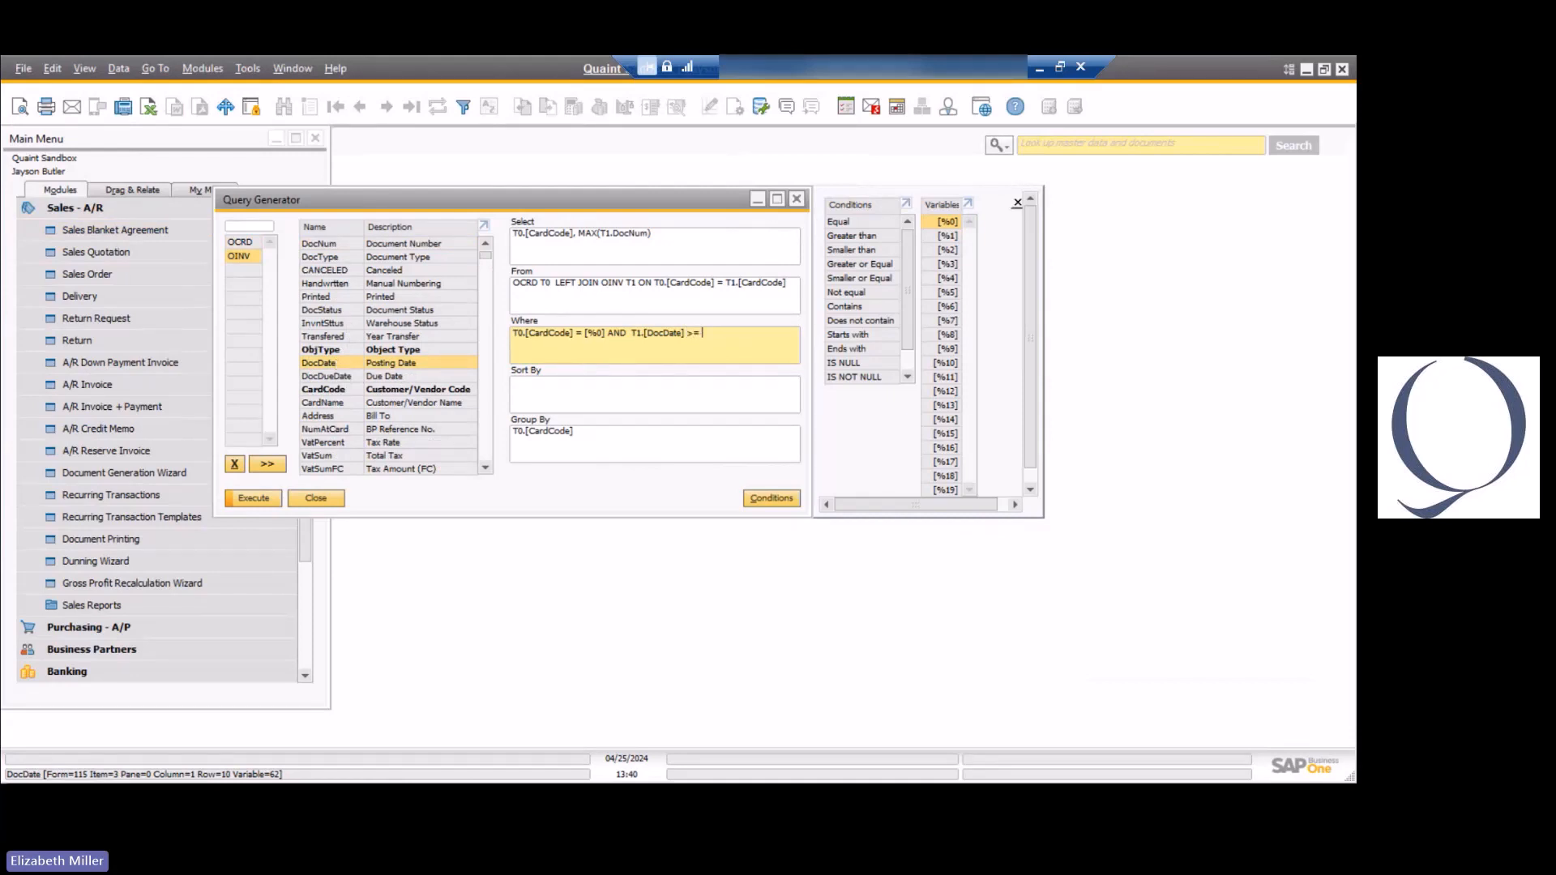
{"action": "left_click", "coordinate": [948, 236]}
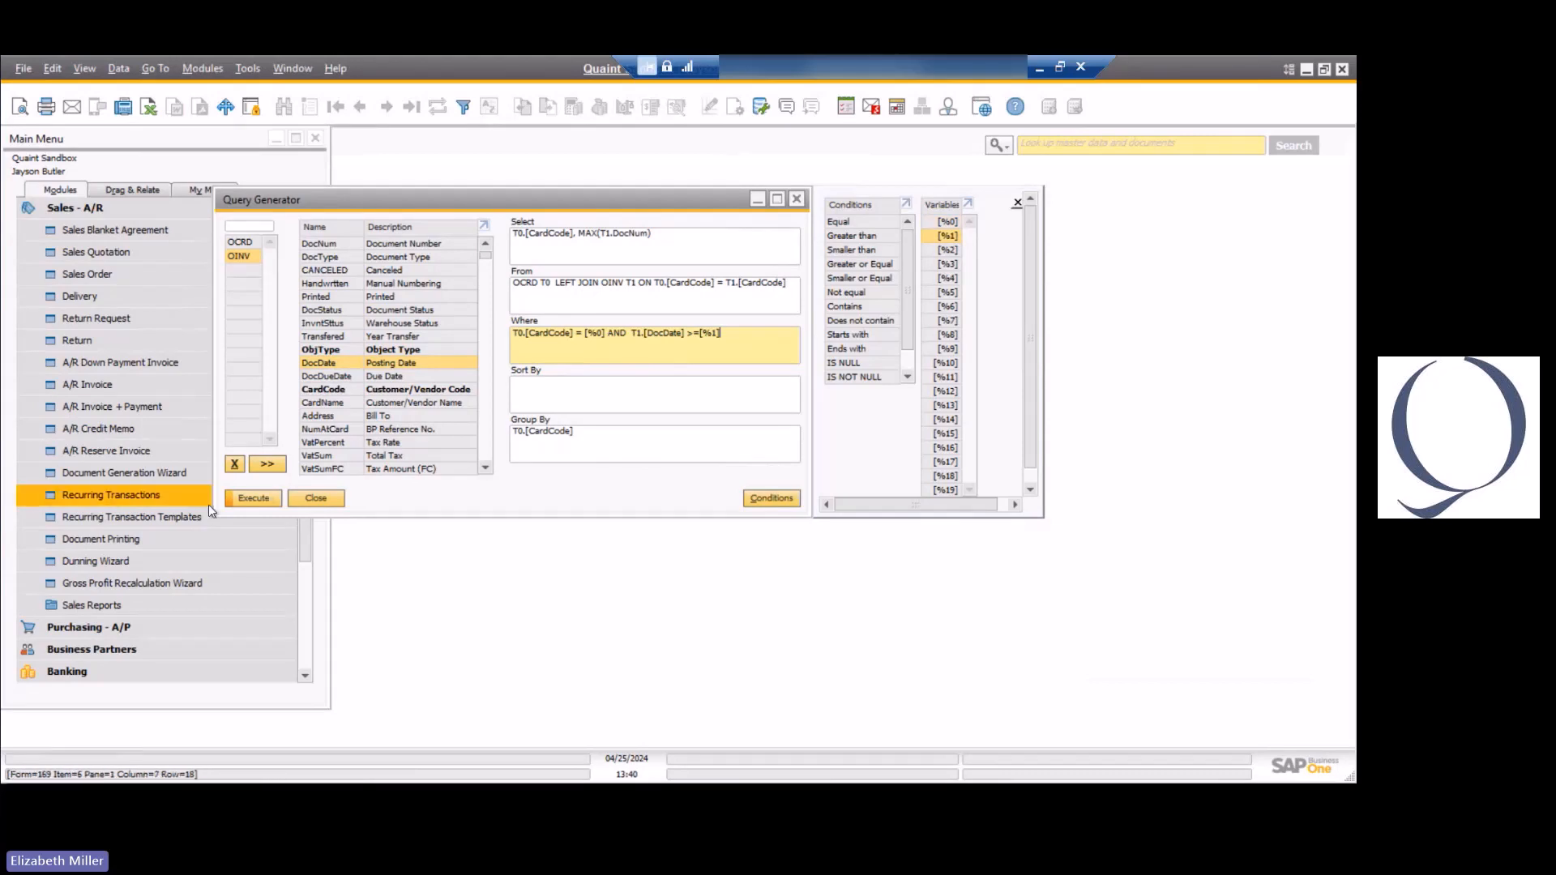
Run the query to view its BP Code and Posting Date selection criteria, then cancel the prompt.
{"action": "left_click", "coordinate": [254, 498]}
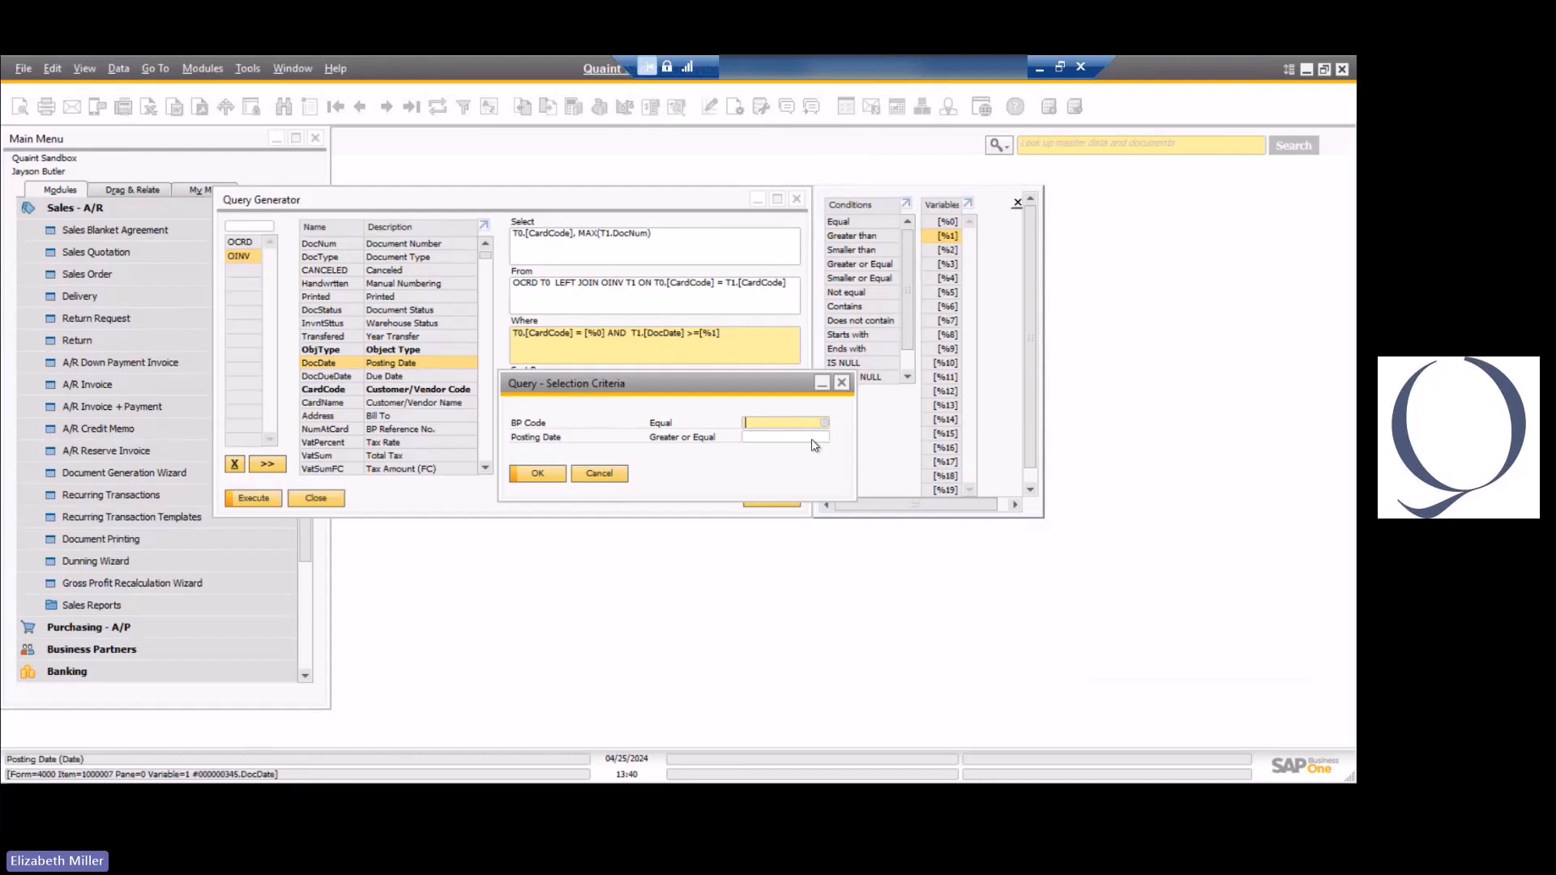
{"action": "left_click", "coordinate": [600, 474]}
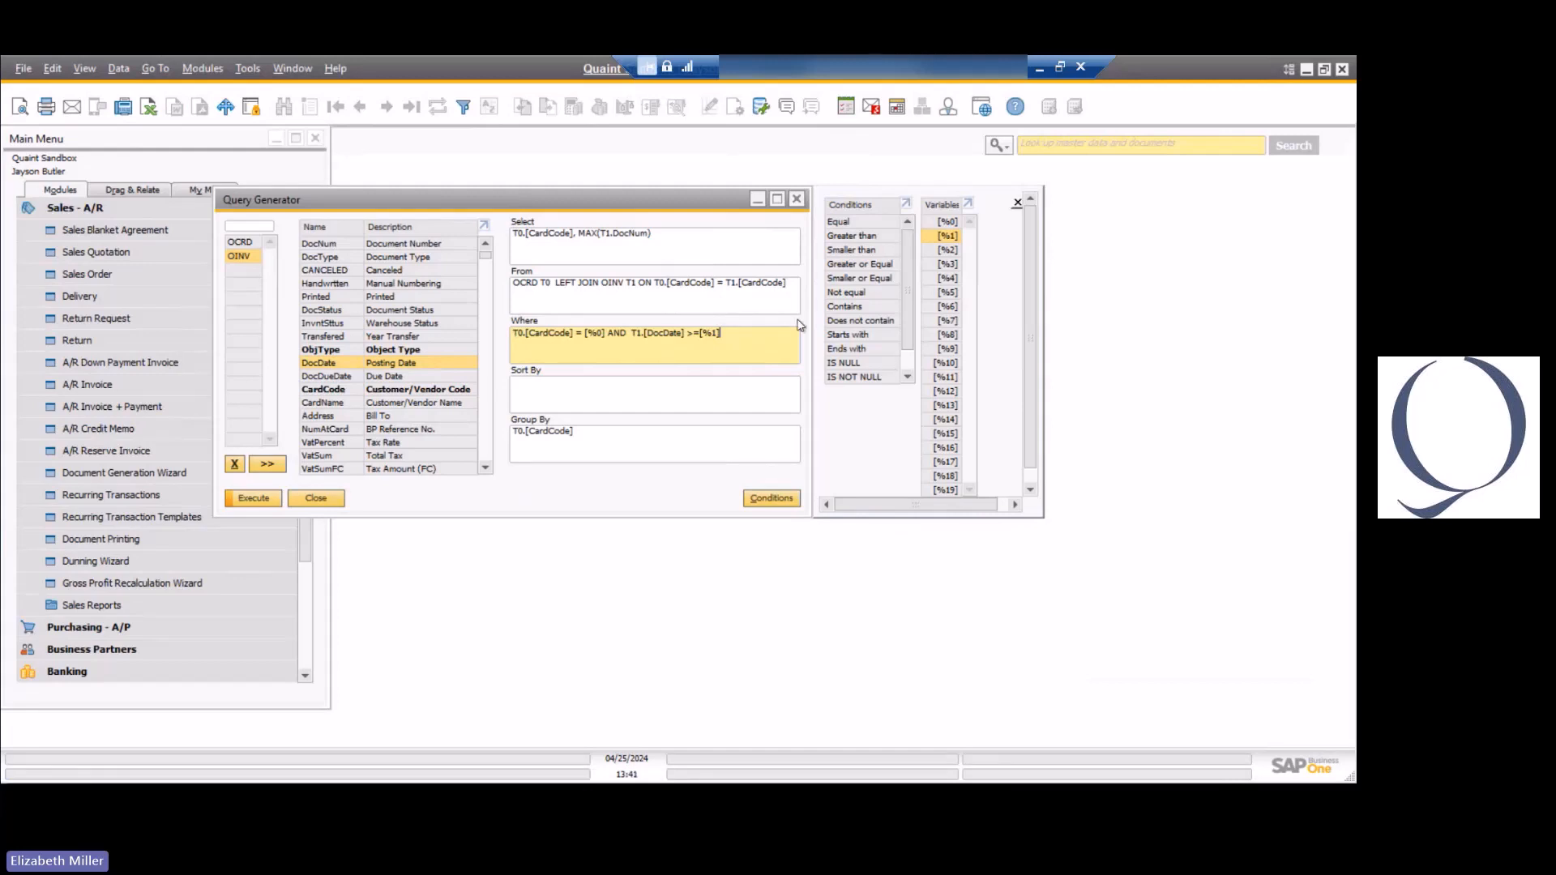
{"action": "left_click", "coordinate": [683, 153]}
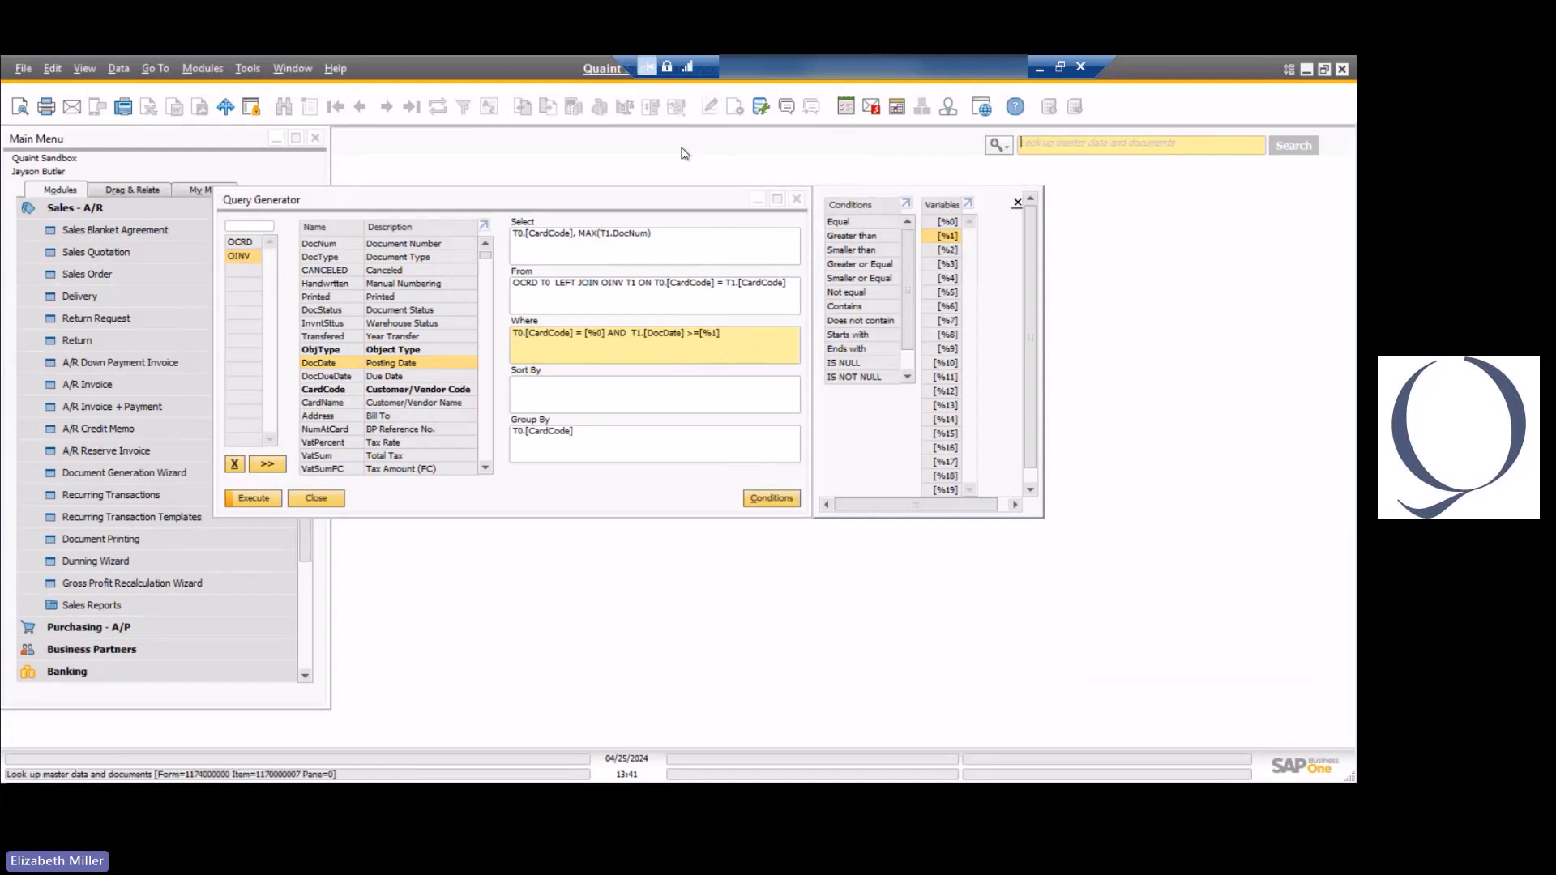
{"action": "key", "text": "alt+Tab"}
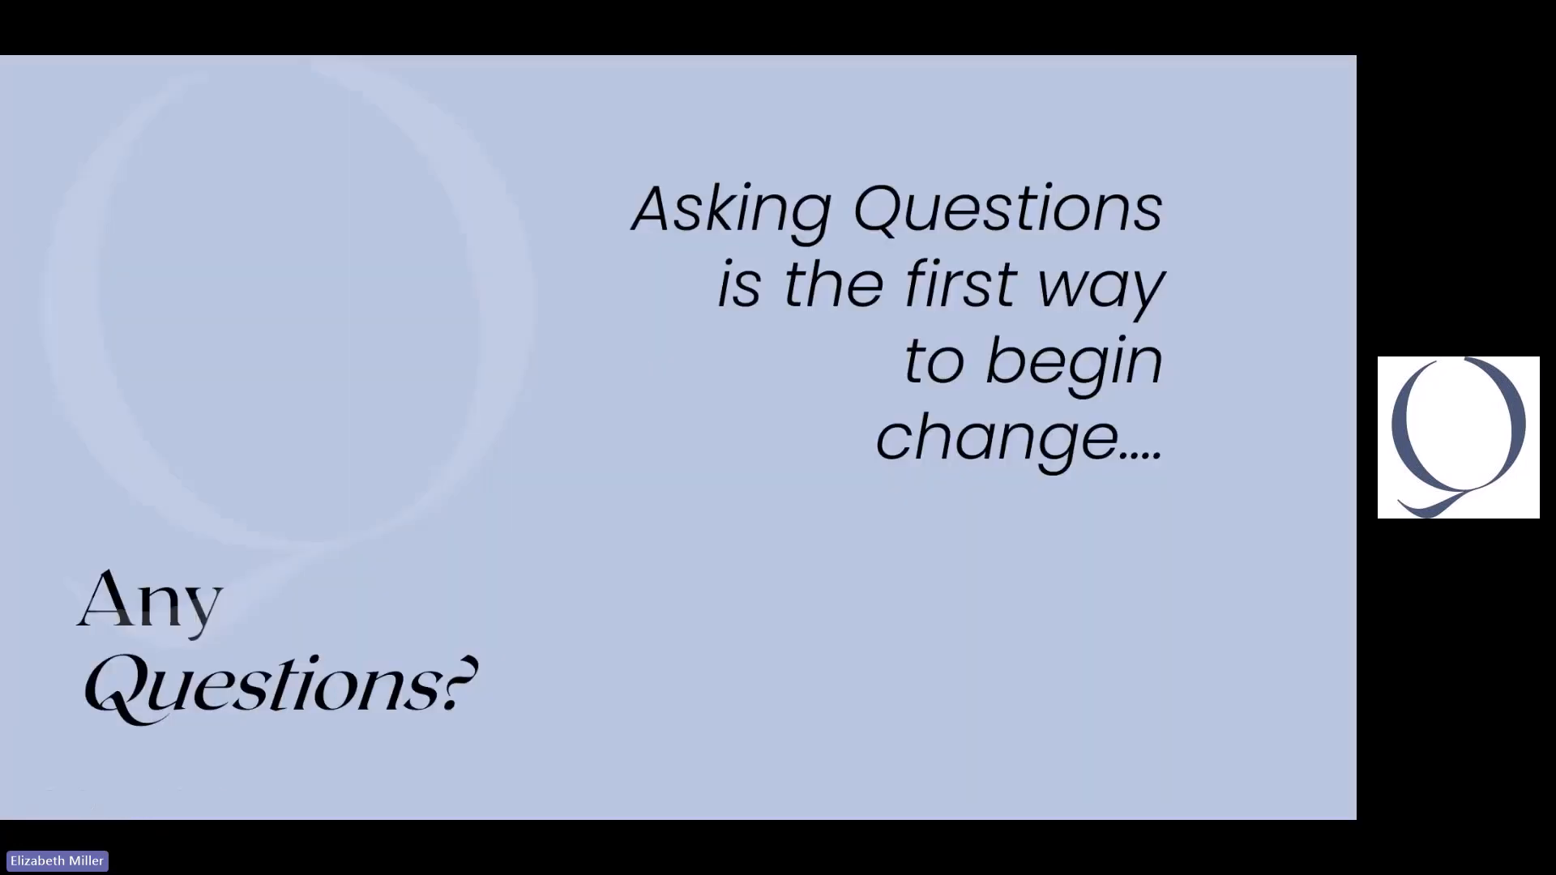